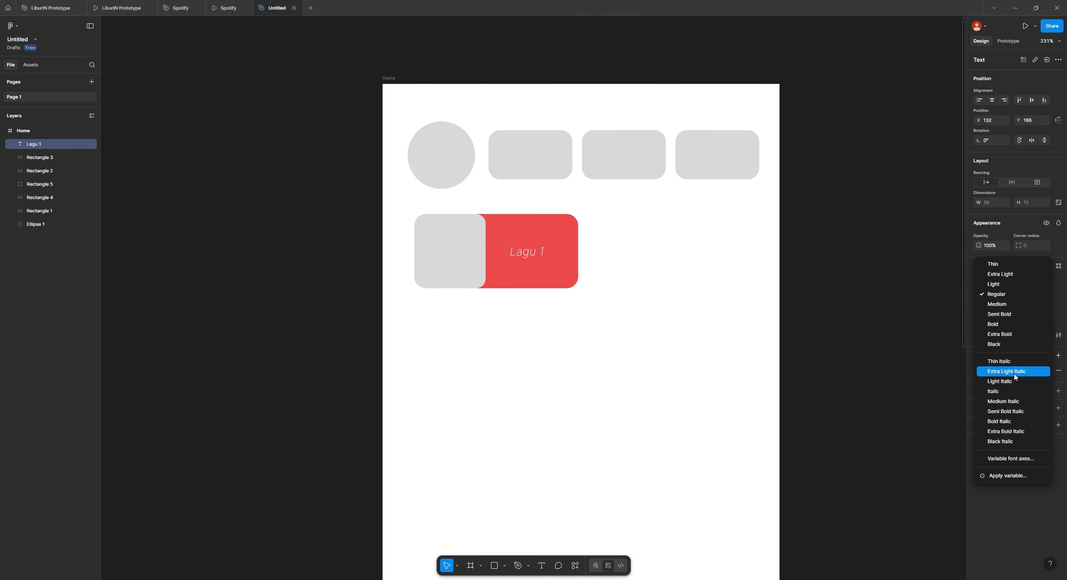
Step: Set the "Lagu 1" text to size 20 in Regular weight and reposition it in the middle of the card's red area
left_click(928, 319)
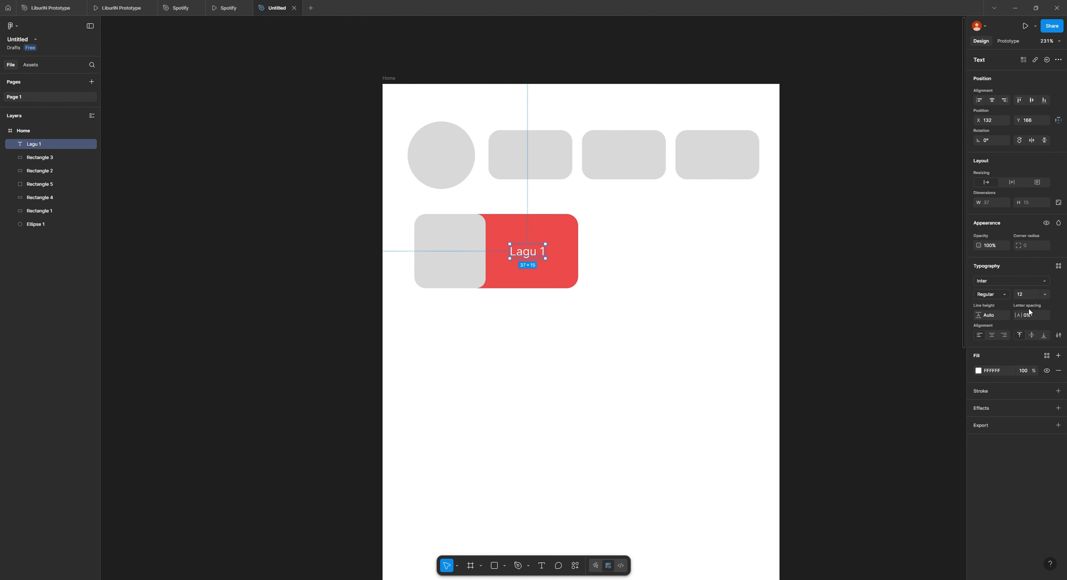
left_click(1046, 295)
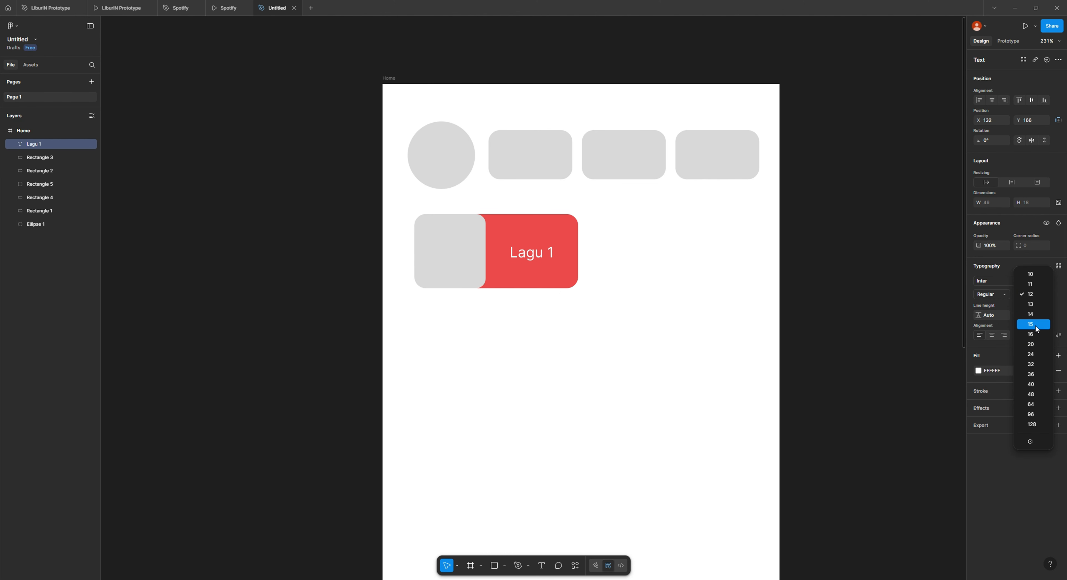
left_click(1040, 348)
left_click(603, 274)
left_click_drag(548, 258, 540, 257)
left_click(714, 257)
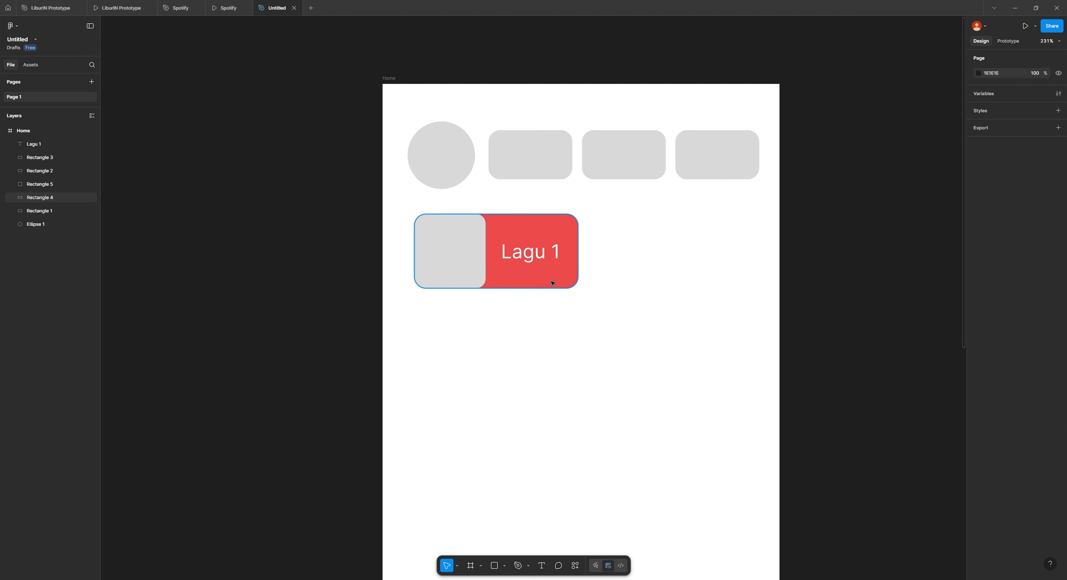
Step: Duplicate the red "Lagu 1" card with its grey square and text, and place the copy directly below the original
scroll(823, 272, "down", 5)
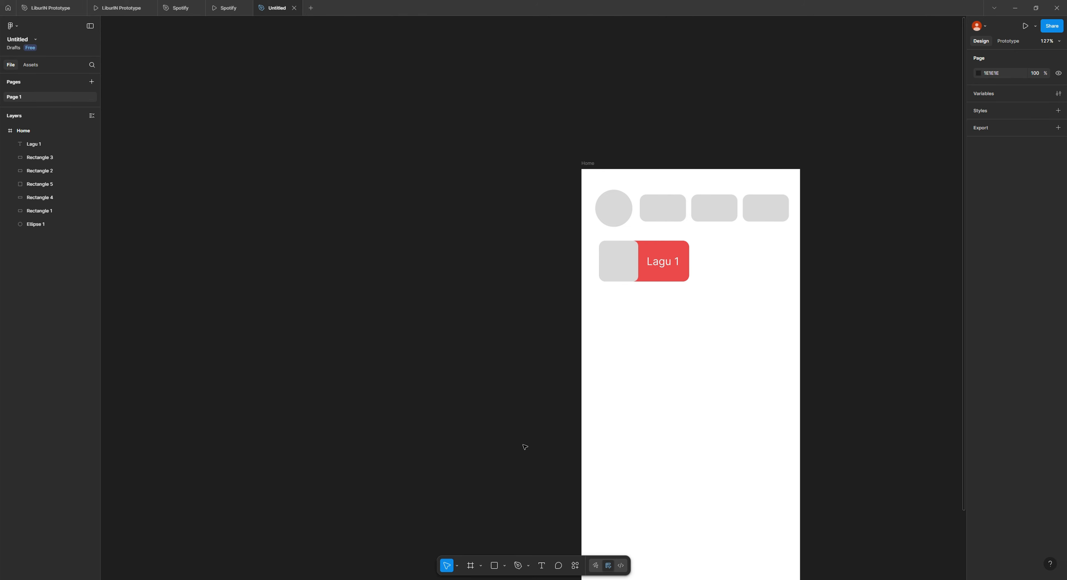
scroll(715, 267, "right", 4)
scroll(714, 236, "down", 1)
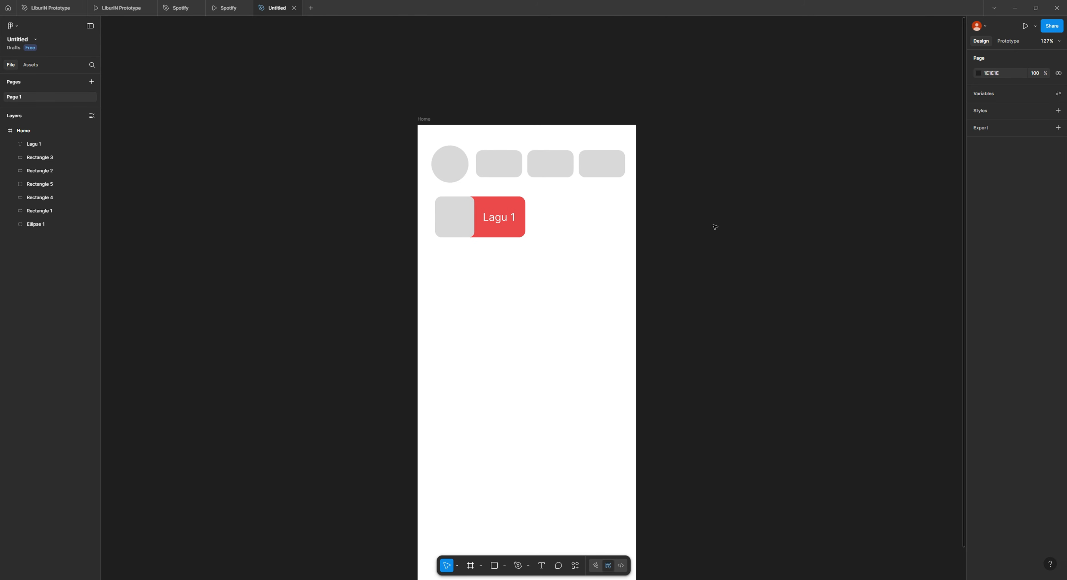
scroll(738, 249, "left", 2)
scroll(737, 248, "up", 1)
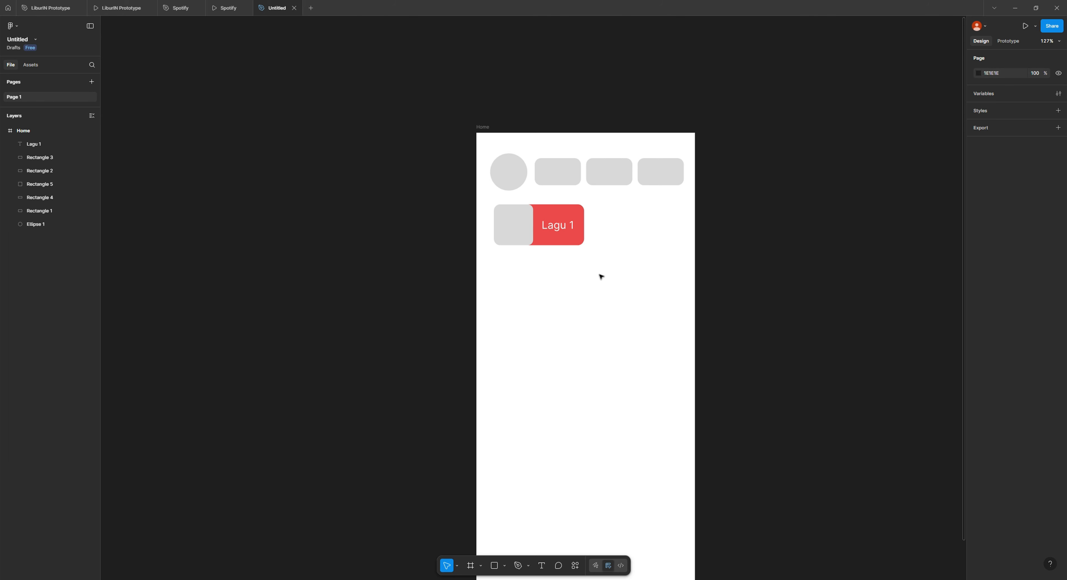
left_click_drag(498, 204, 597, 251)
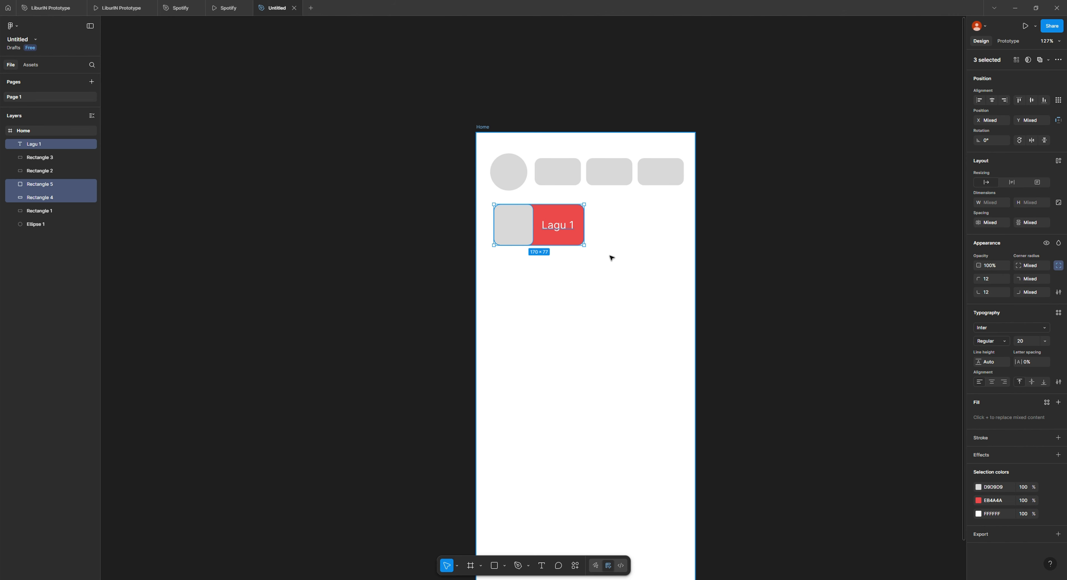
key("ctrl+d")
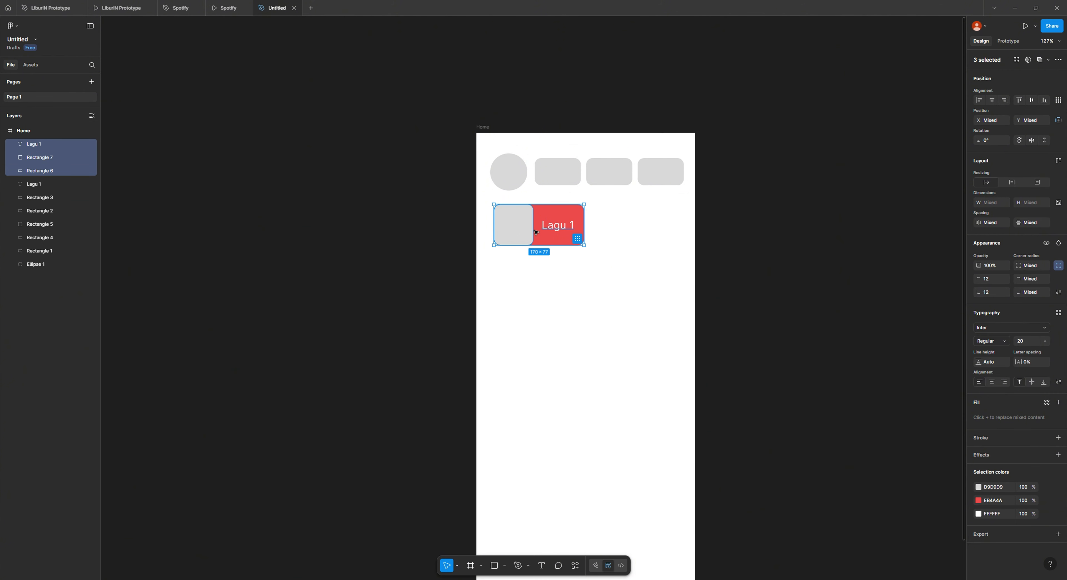
left_click_drag(534, 230, 533, 286)
key("ctrl+v")
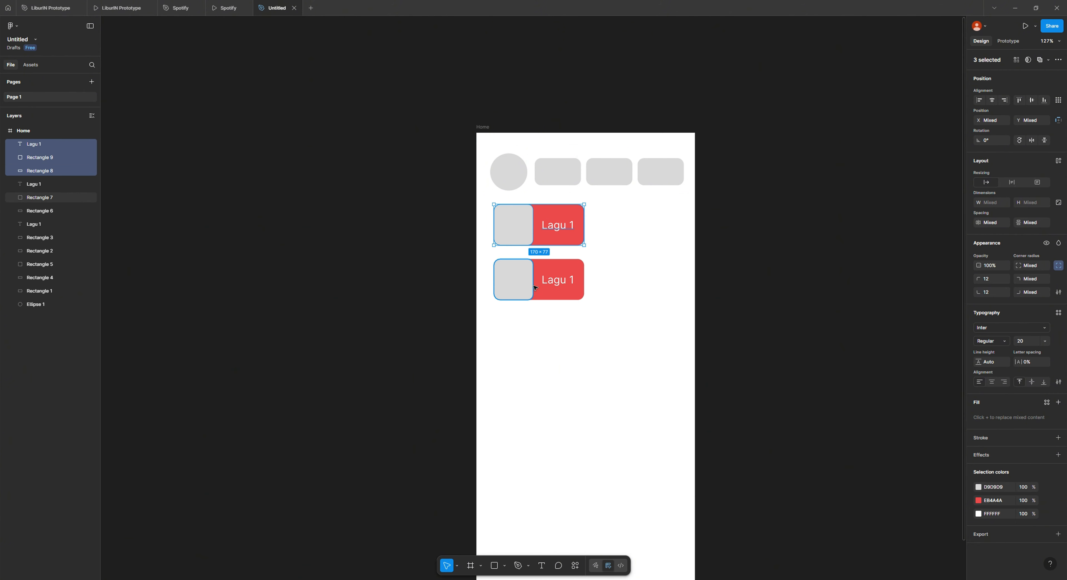
left_click(739, 280)
key("ctrl+z")
left_click(600, 266)
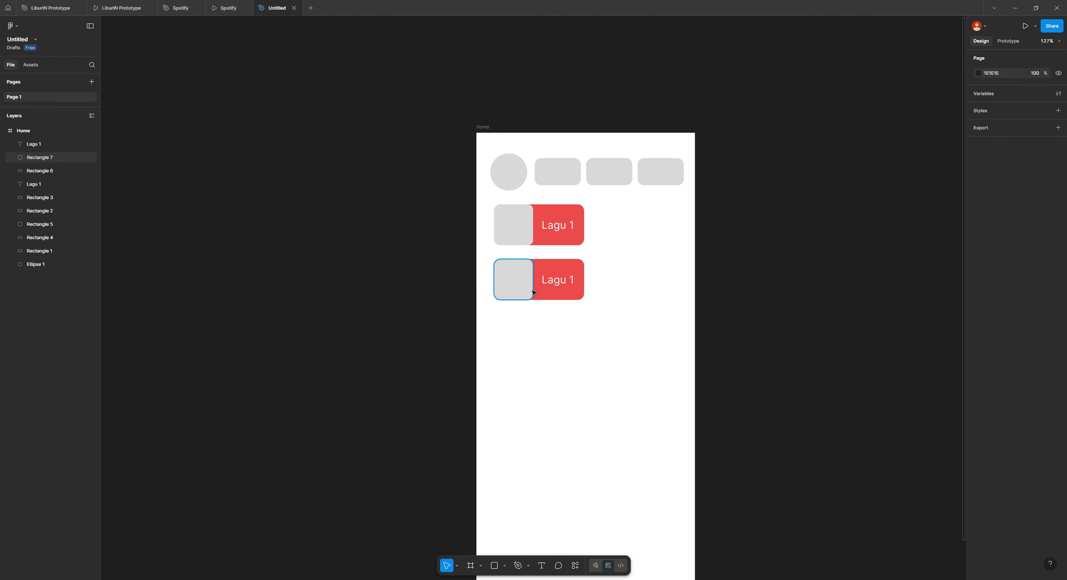
Step: Add a third "Lagu 1" card below the second, aligned in the same column with equal spacing
left_click(534, 292)
left_click_drag(627, 279, 518, 340)
left_click(487, 269)
Step: Copy the three-card column beside the first to form a two-column grid, and center all six cards in the Home frame
left_click_drag(491, 205, 588, 373)
key("ctrl+c")
key("ctrl+v")
left_click_drag(561, 272, 664, 276)
left_click_drag(489, 199, 662, 354)
left_click(783, 261)
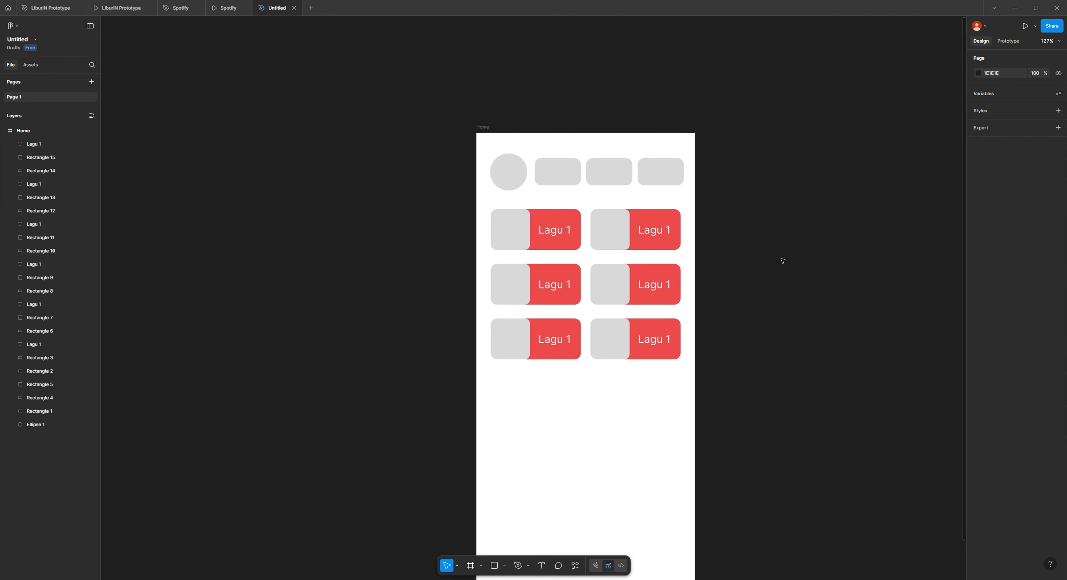
Step: Recolour the red backgrounds of all six song cards to dark grey 383838, using the Spotify prototype as reference
left_click(227, 8)
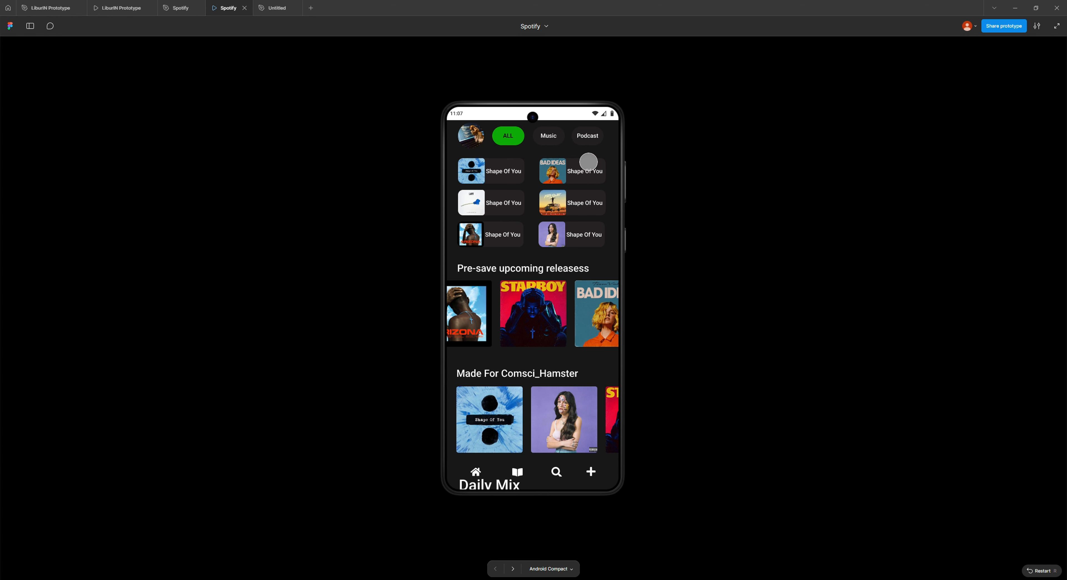
left_click(270, 10)
left_click_drag(488, 203, 700, 394)
left_click(979, 500)
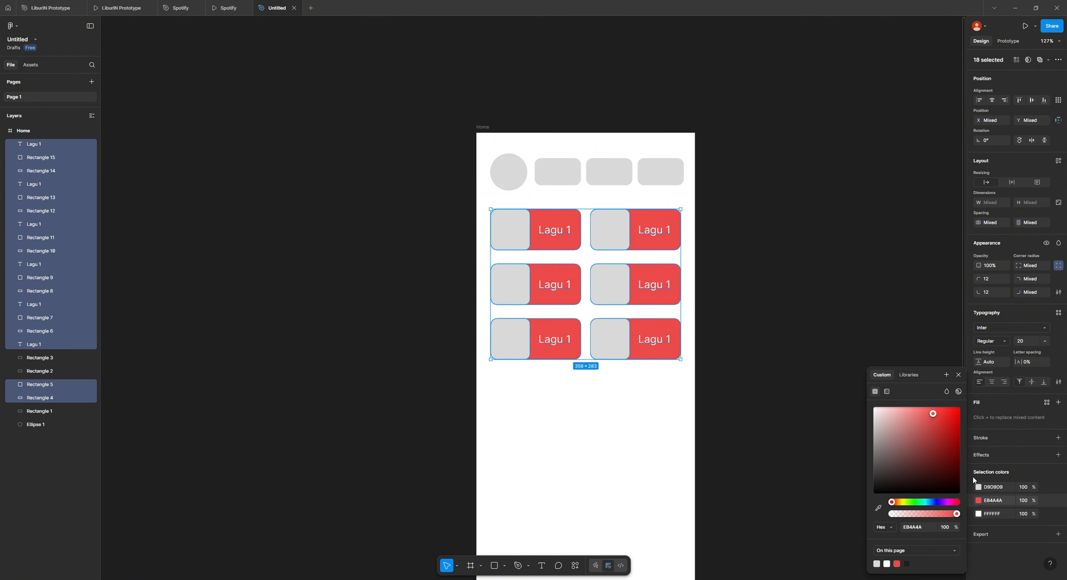
left_click_drag(893, 475, 864, 477)
left_click(793, 206)
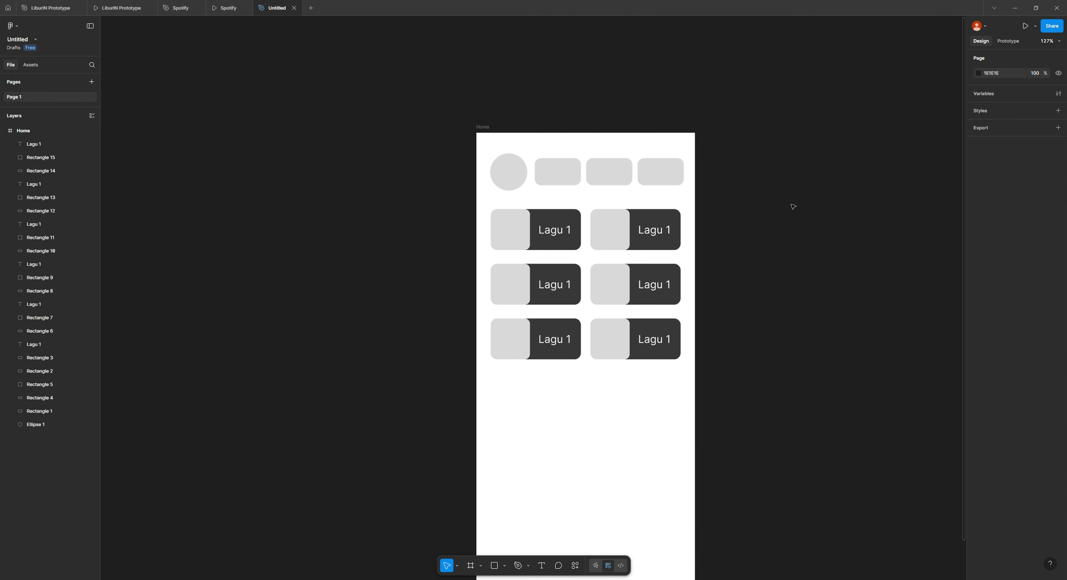
Step: Change the Home frame's background fill to near-black 1F1F1F, following the Spotify prototype
left_click(229, 9)
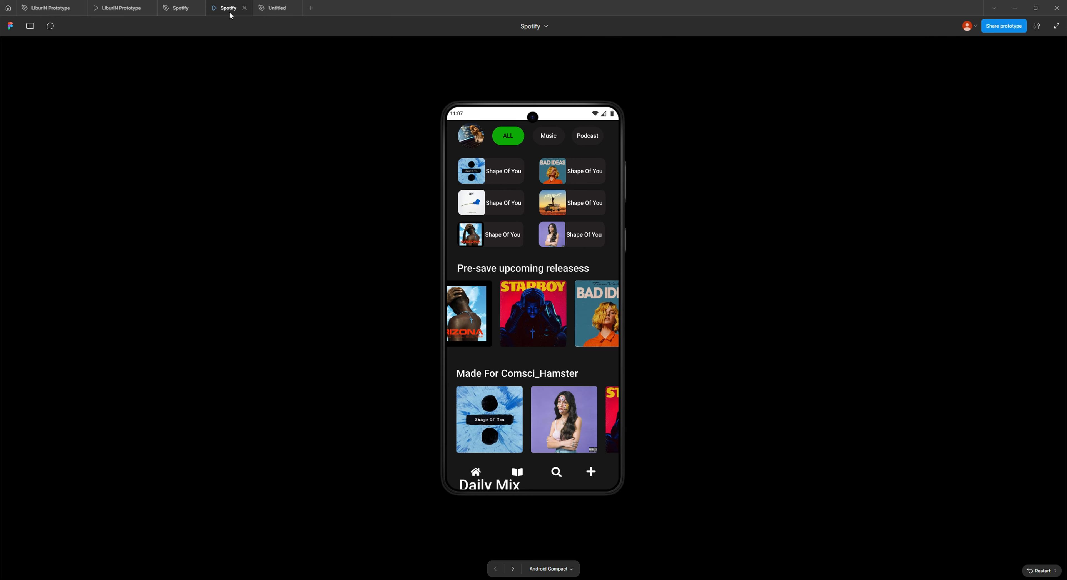
left_click(277, 8)
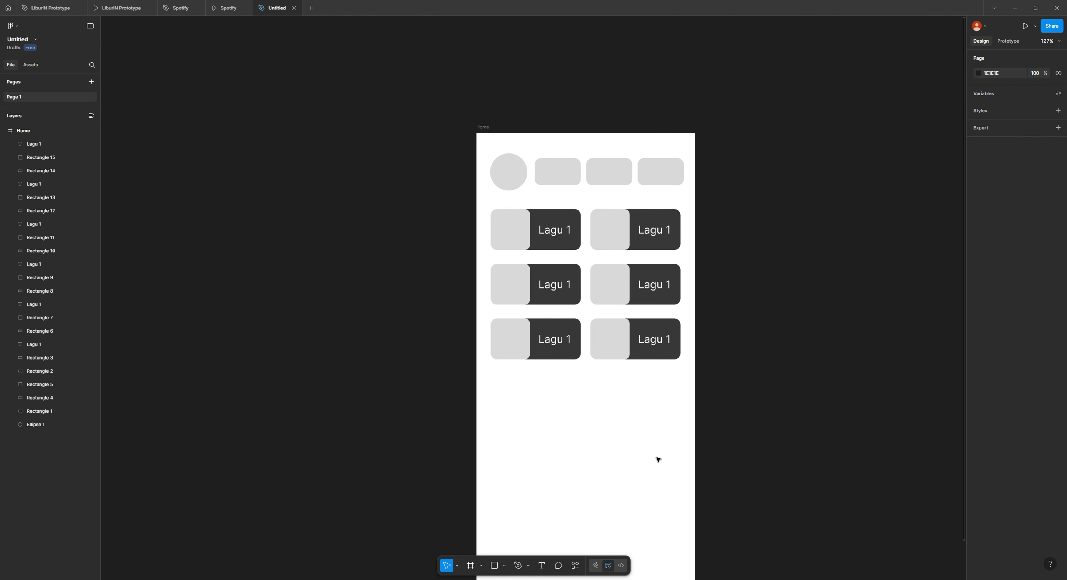
scroll(507, 390, "down", 3)
scroll(493, 476, "up", 5)
scroll(589, 302, "down", 2)
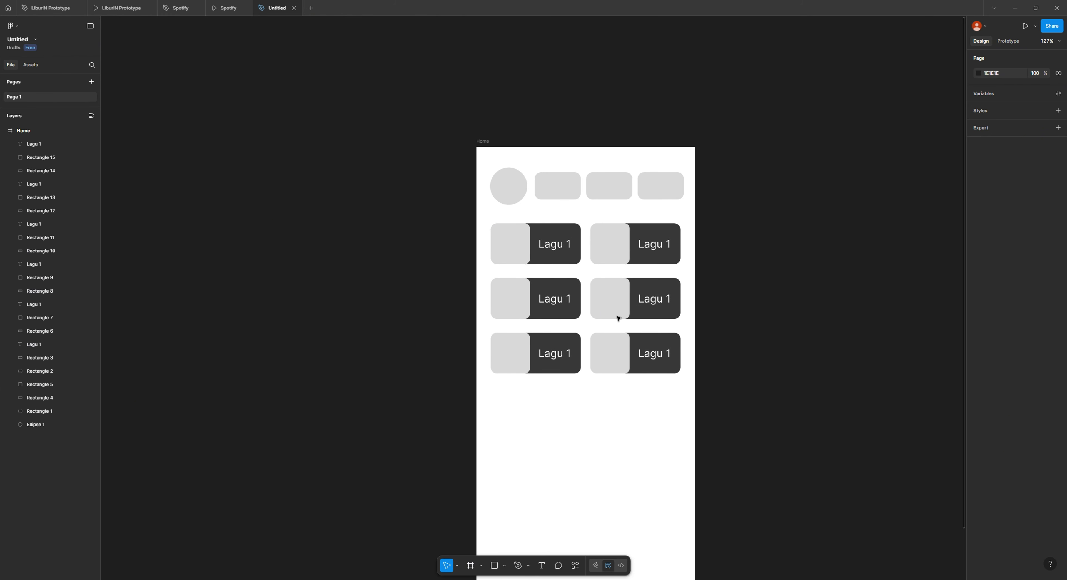
key("ctrl+a")
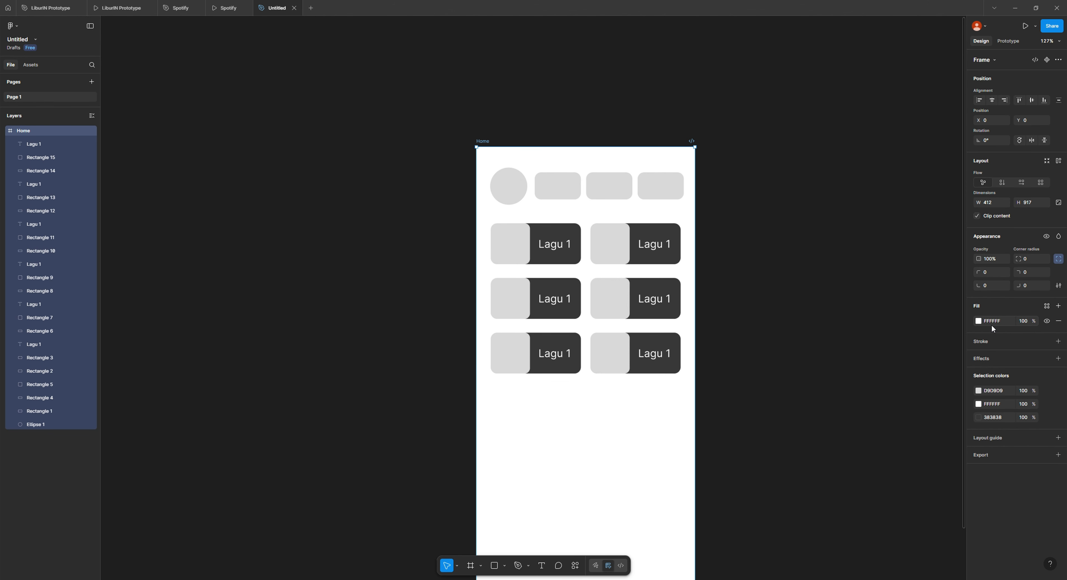
left_click(979, 321)
left_click_drag(882, 388, 864, 435)
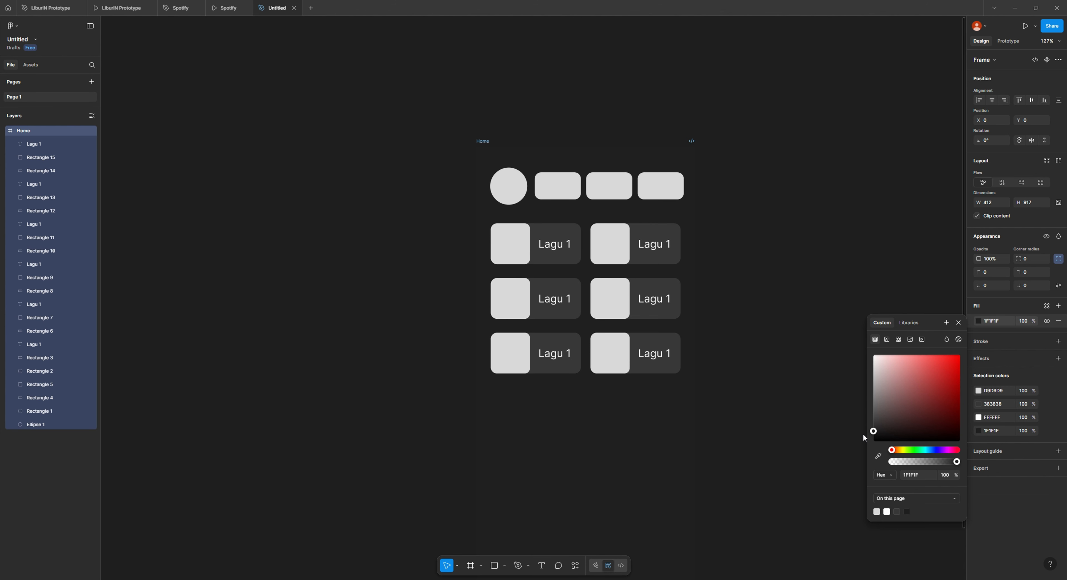
left_click(779, 267)
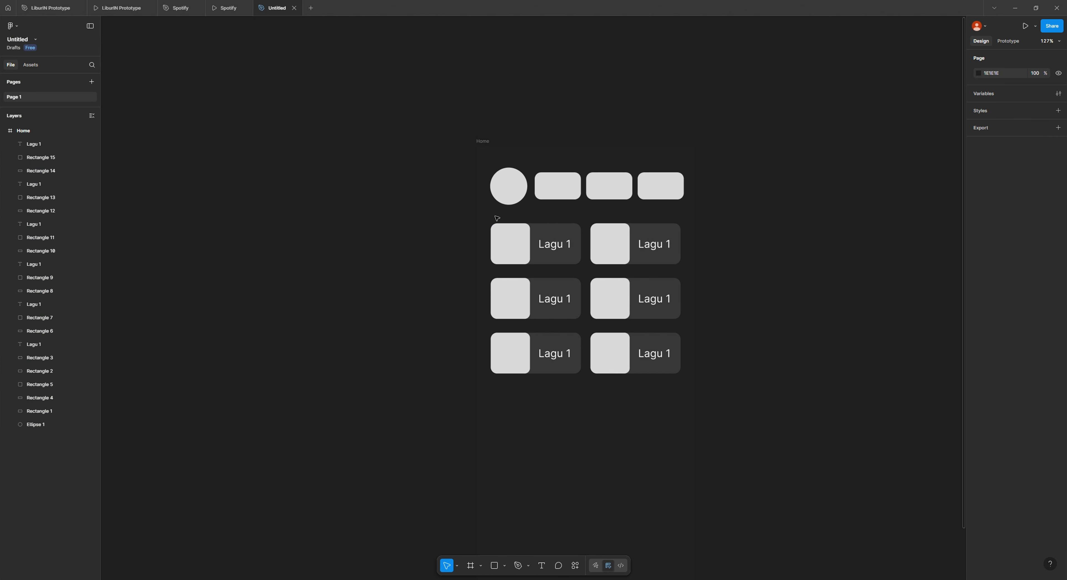
Step: Fill the first rounded rectangle beside the circle with green 019312, matching the prototype's ALL button
left_click(227, 7)
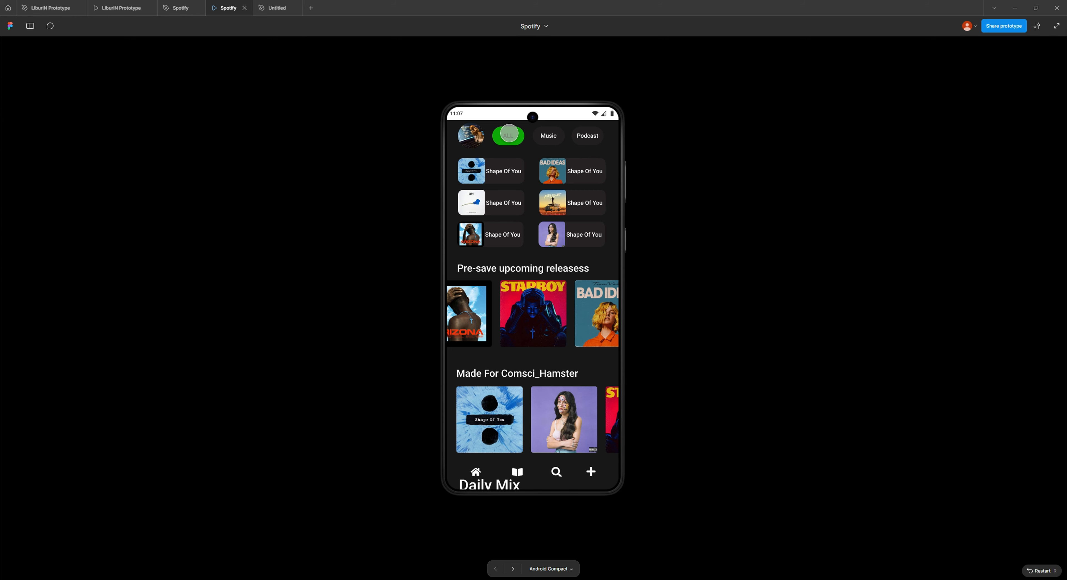
left_click(275, 8)
left_click(558, 186)
left_click(979, 287)
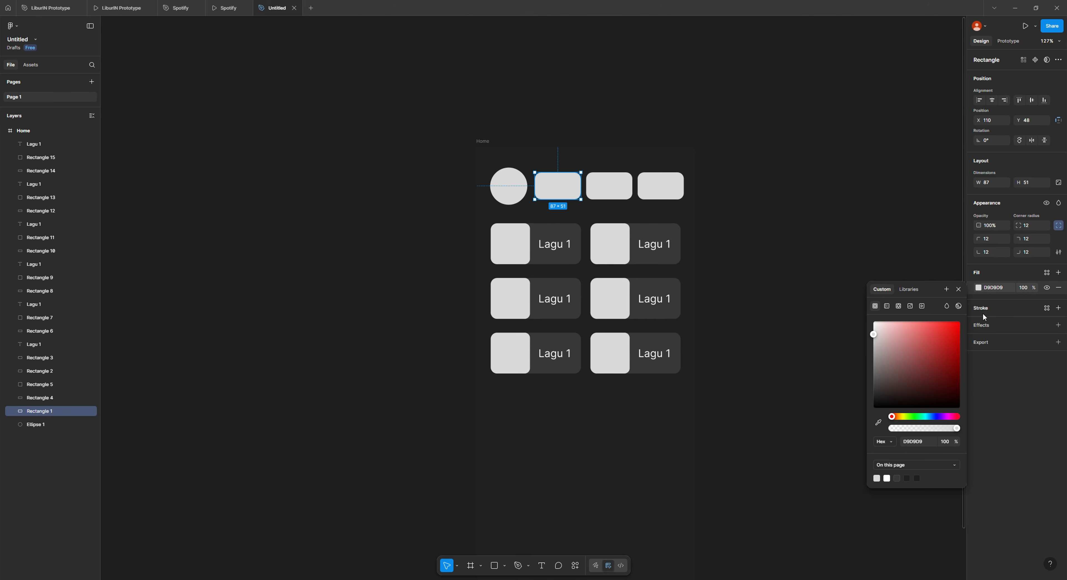
left_click(915, 414)
left_click(959, 360)
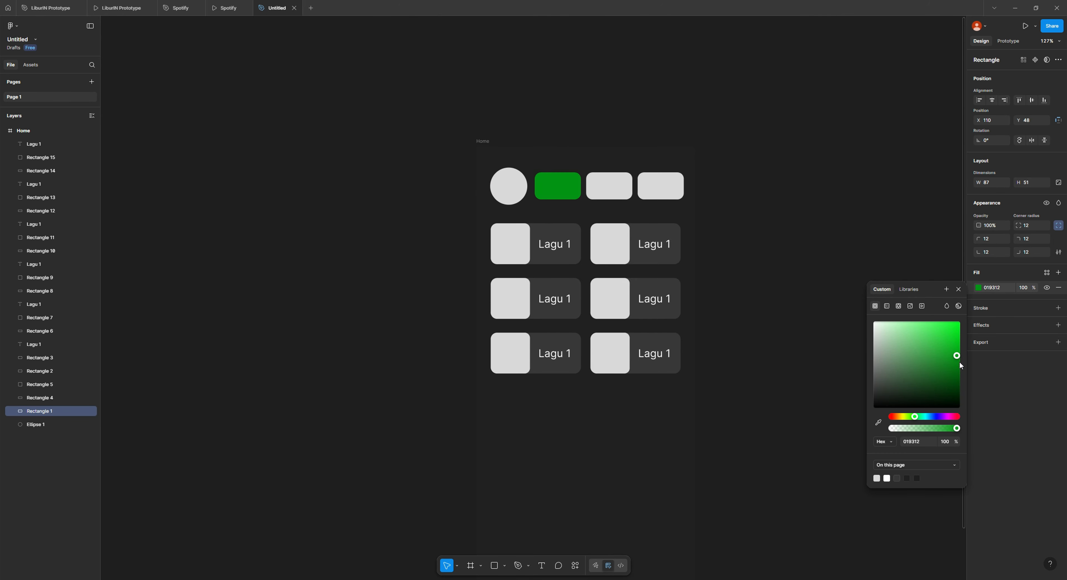
left_click(744, 300)
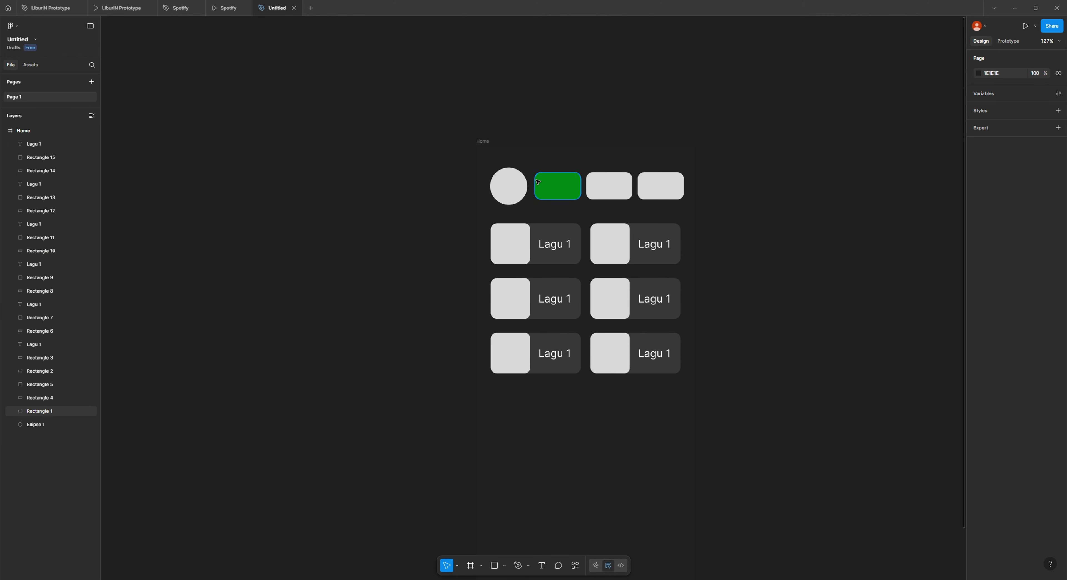
Step: Compare the Home frame's header row of circle and category buttons with the finished Spotify prototype
left_click(227, 7)
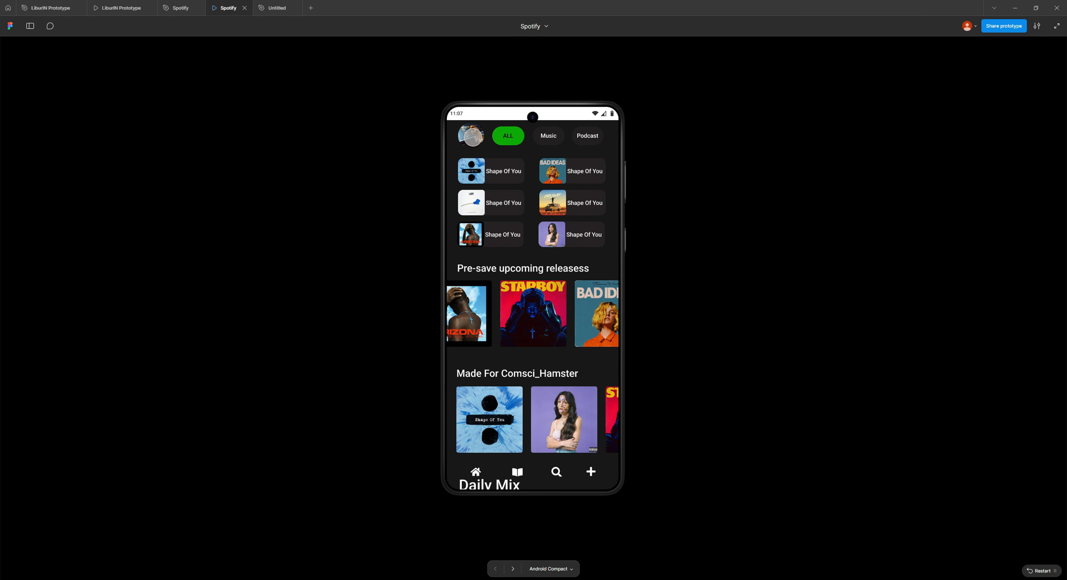
key("ctrl+Tab")
scroll(528, 201, "up", 2)
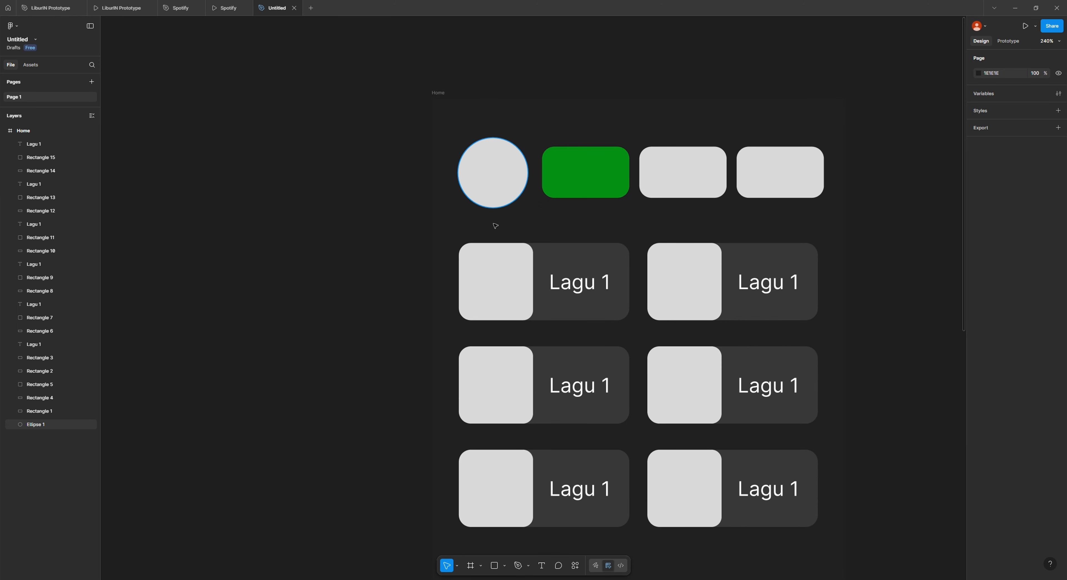
left_click(226, 14)
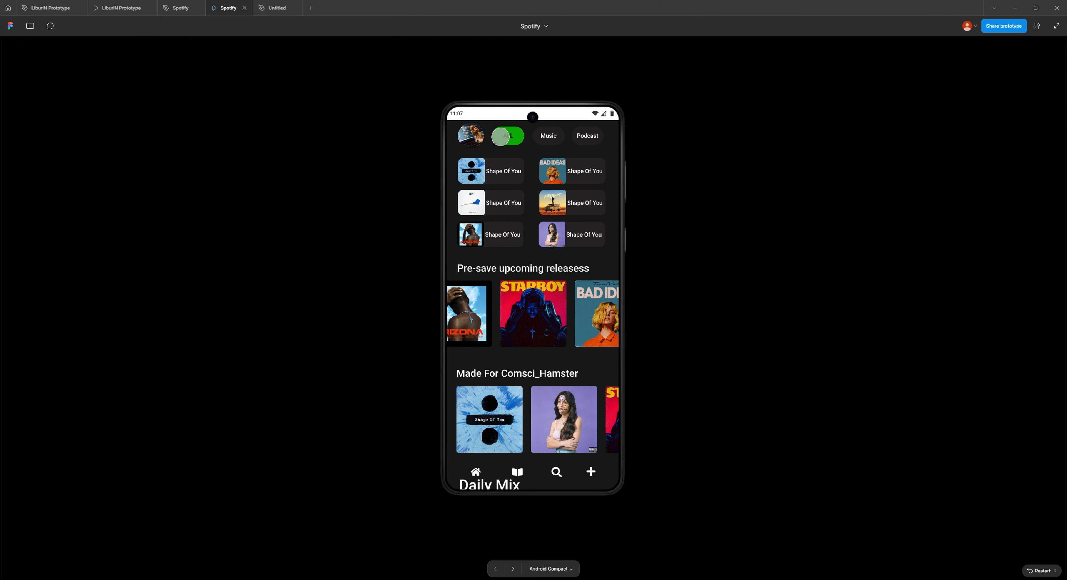
left_click(275, 7)
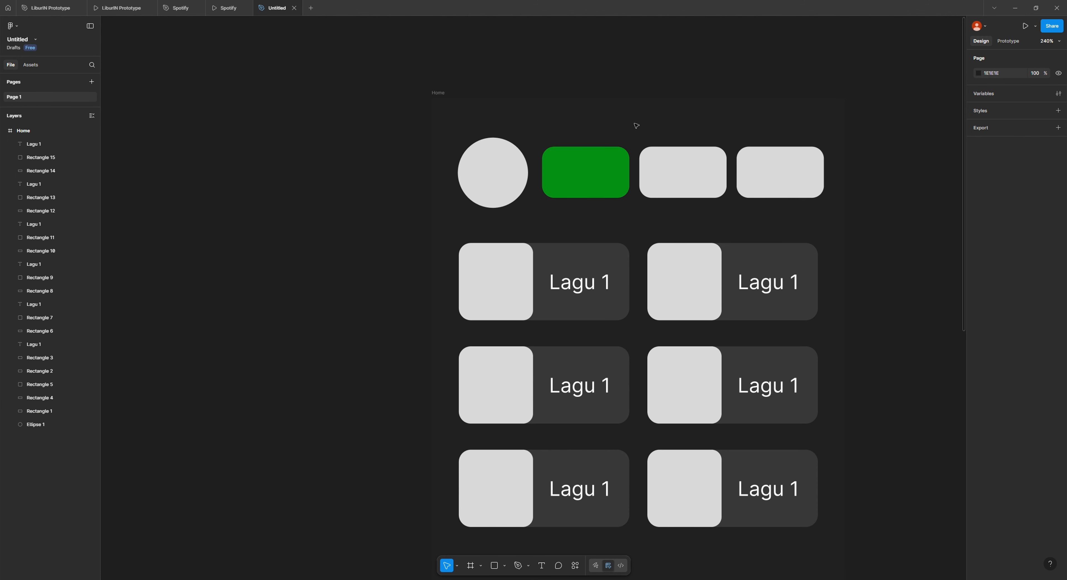
scroll(609, 157, "down", 1)
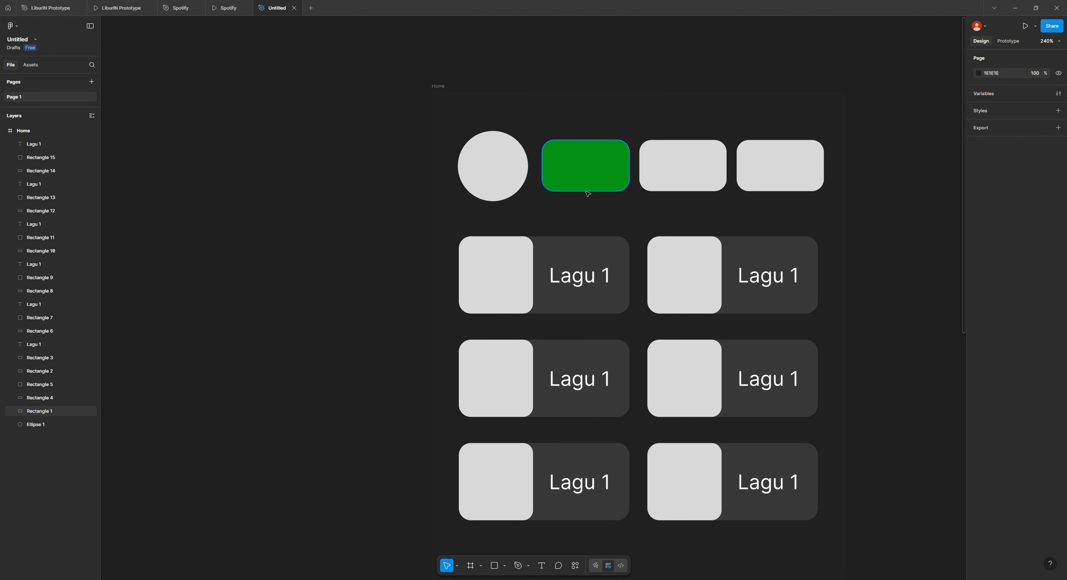
Step: Place the image bdIdeas.jpg into the grey cover square of the first song card
left_click(505, 565)
left_click(506, 567)
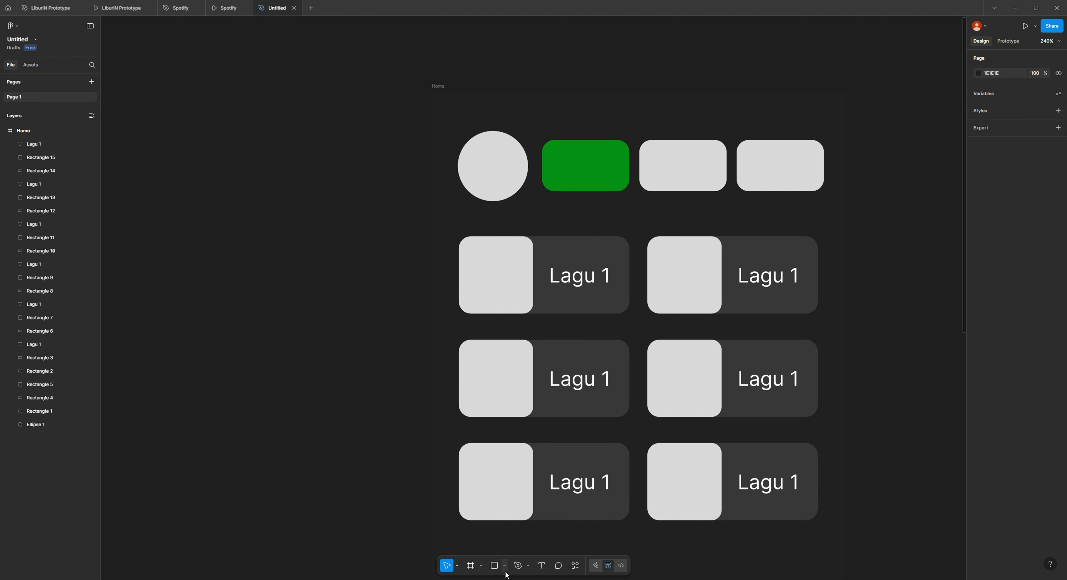
left_click(505, 568)
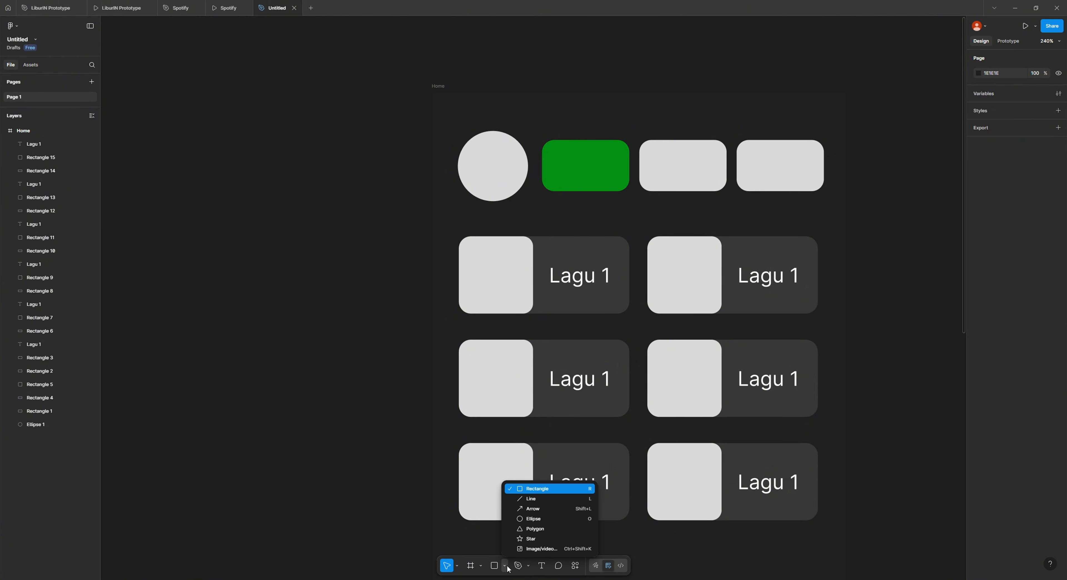
left_click(551, 548)
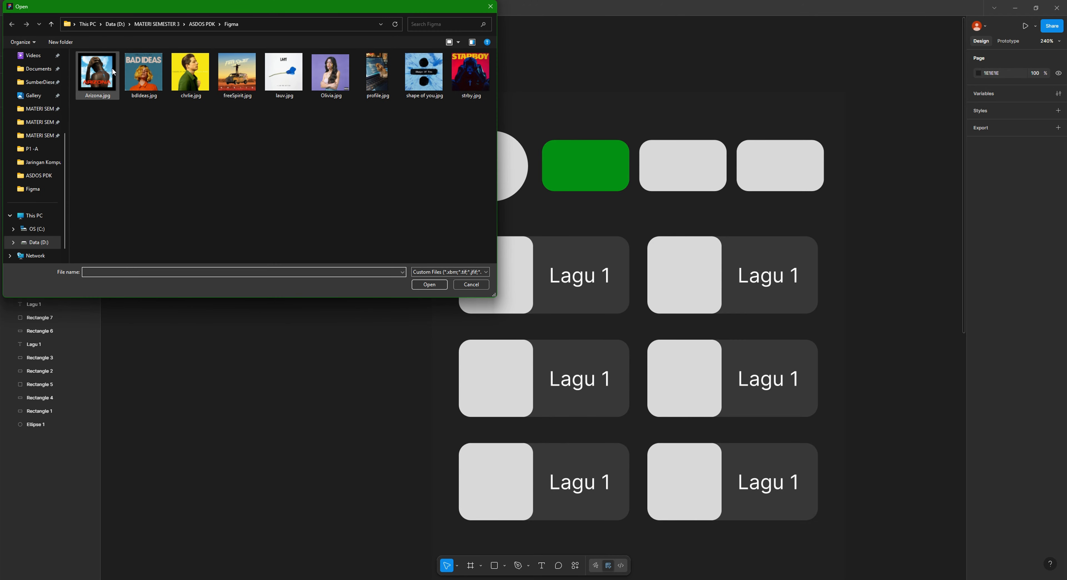
left_click(158, 75)
left_click(433, 288)
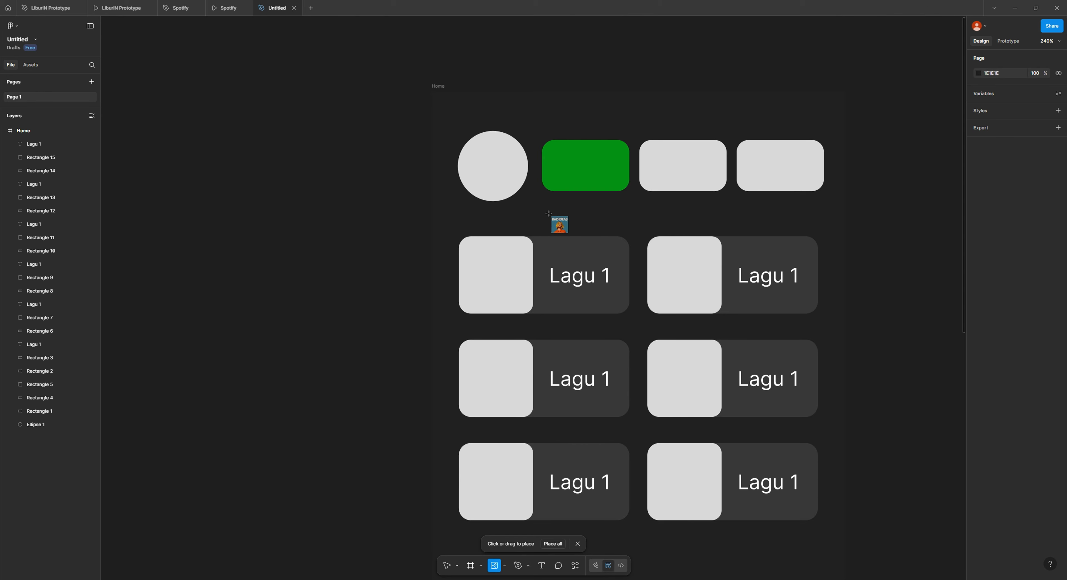
left_click(492, 272)
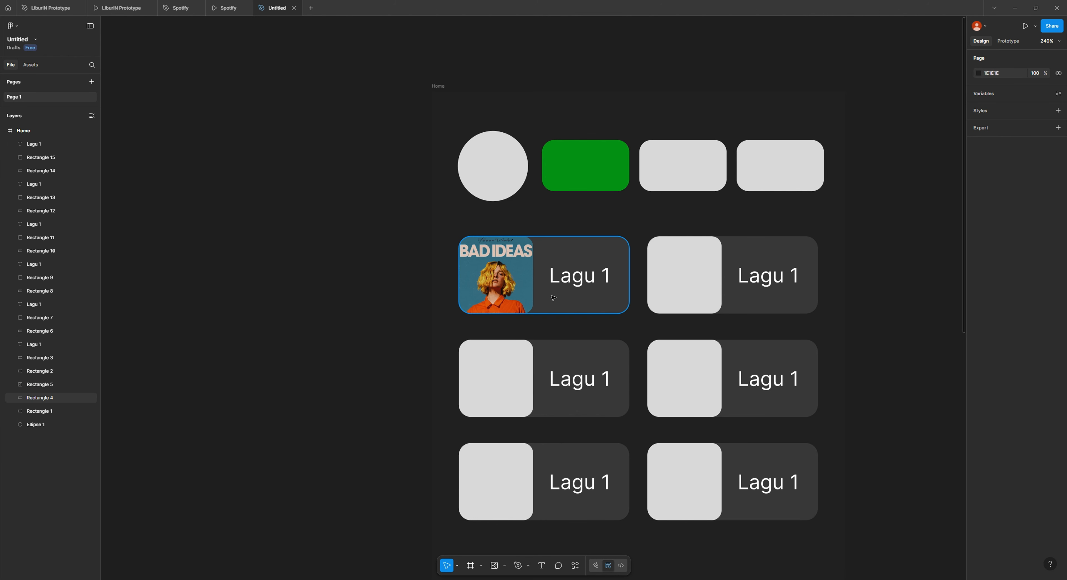
Step: Place the image strby.jpg into the left cover square of the second card row and Olivia.jpg into the right cover of the first row
left_click(504, 565)
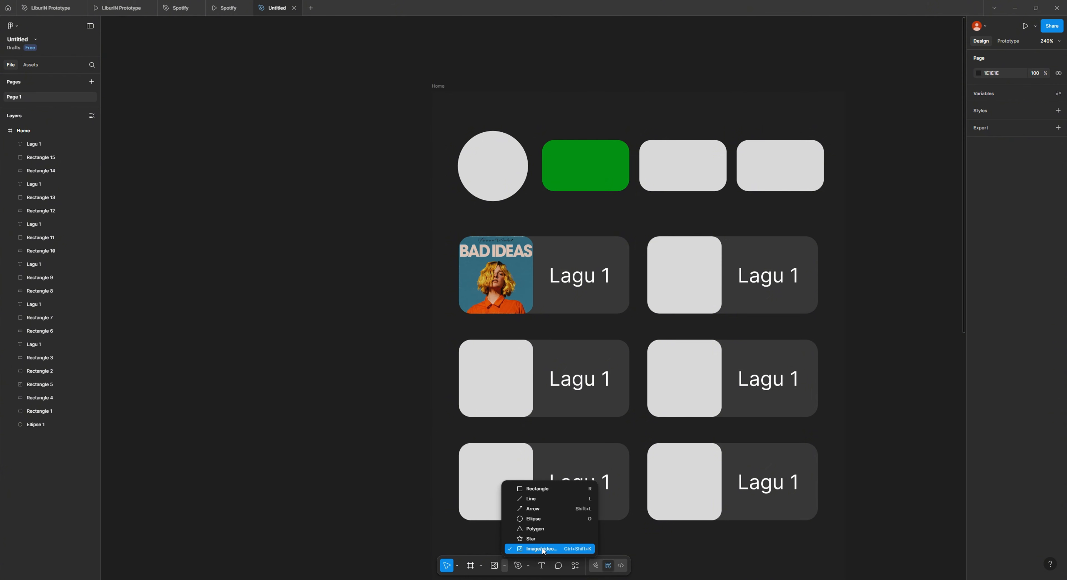
left_click(544, 549)
double_click(471, 75)
left_click(501, 385)
left_click(494, 565)
double_click(331, 75)
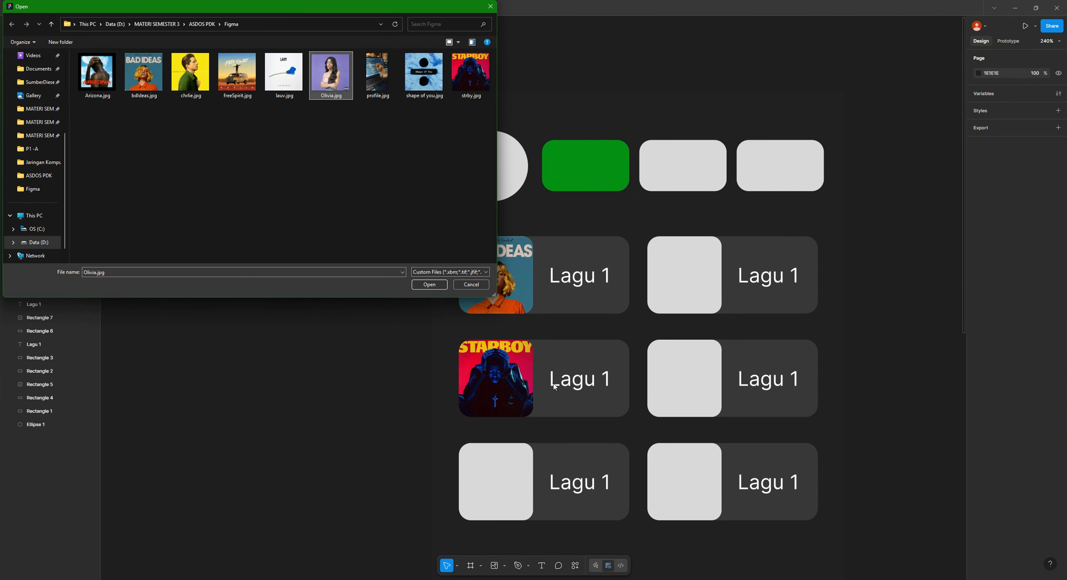
left_click(685, 275)
Step: Place lauv.jpg into the right cover square of the second card row and freeSpirit.jpg into the left cover of the third row
left_click(494, 565)
double_click(284, 76)
left_click(685, 378)
left_click(495, 565)
left_click(237, 75)
double_click(237, 75)
left_click(493, 449)
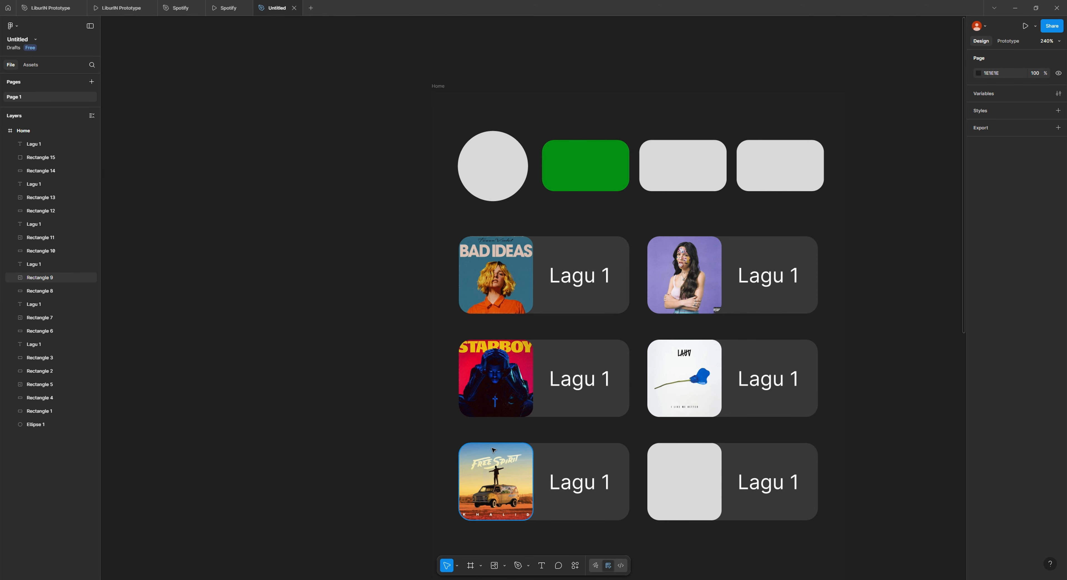
Step: Place chrlie.jpg into the last empty cover square and profile.jpg into the header circle
left_click(494, 566)
double_click(237, 75)
left_click(684, 481)
left_click(494, 565)
double_click(378, 76)
left_click(493, 165)
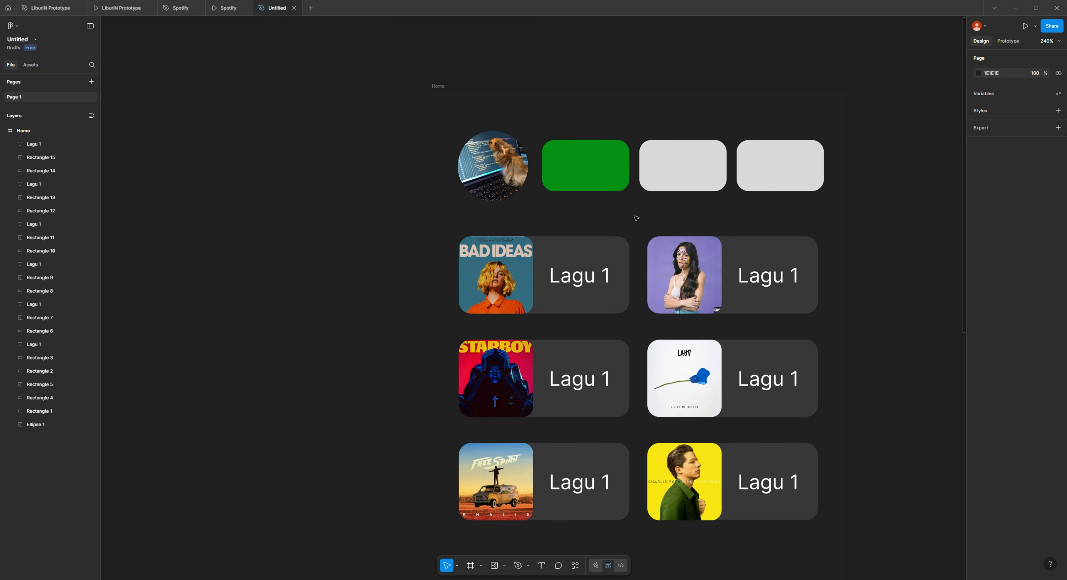
Step: Copy the Lagu 1 text label onto each of the three header buttons
left_click_drag(584, 284, 622, 261)
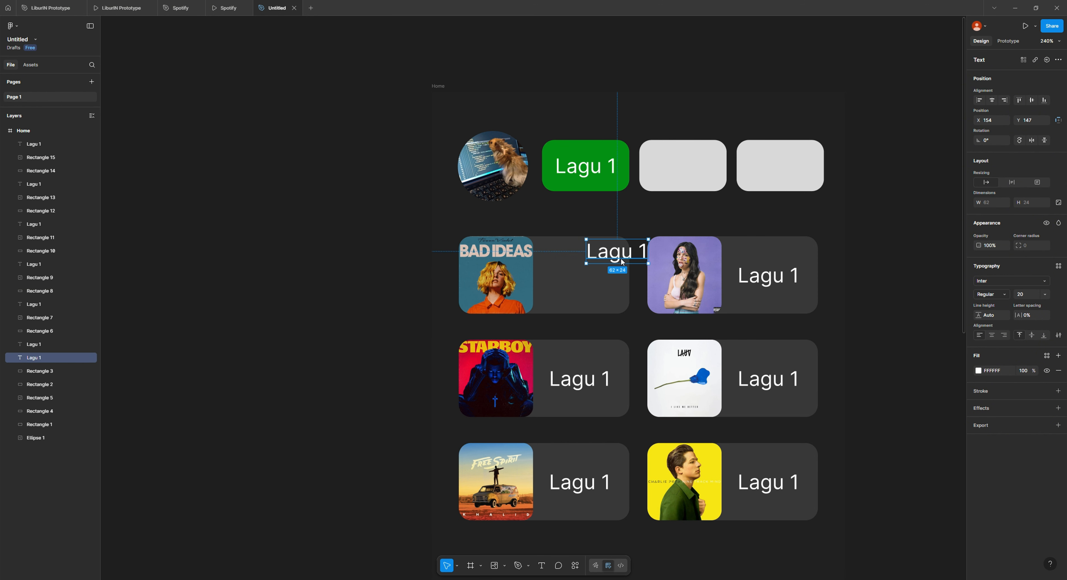
key("ctrl+z")
left_click_drag(592, 174, 787, 174)
Step: Change the three header button labels to All, Music and Podcast
double_click(593, 173)
type("All")
double_click(695, 176)
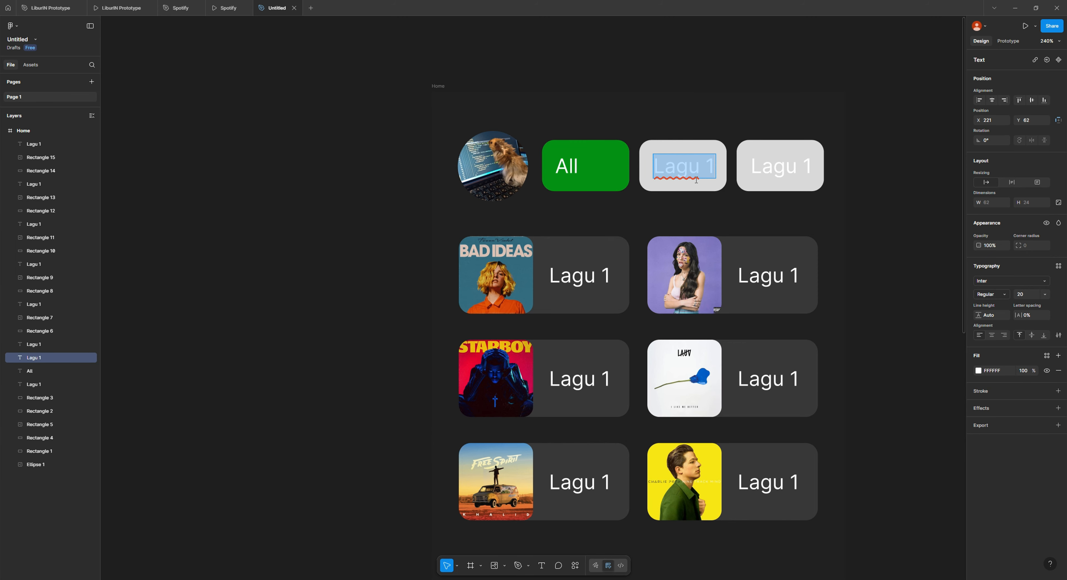
type("Music")
double_click(781, 166)
type("Podcast")
left_click(871, 133)
Step: Set the font size of the All, Music and Podcast labels to 16 and adjust their placement on the buttons
left_click(800, 168)
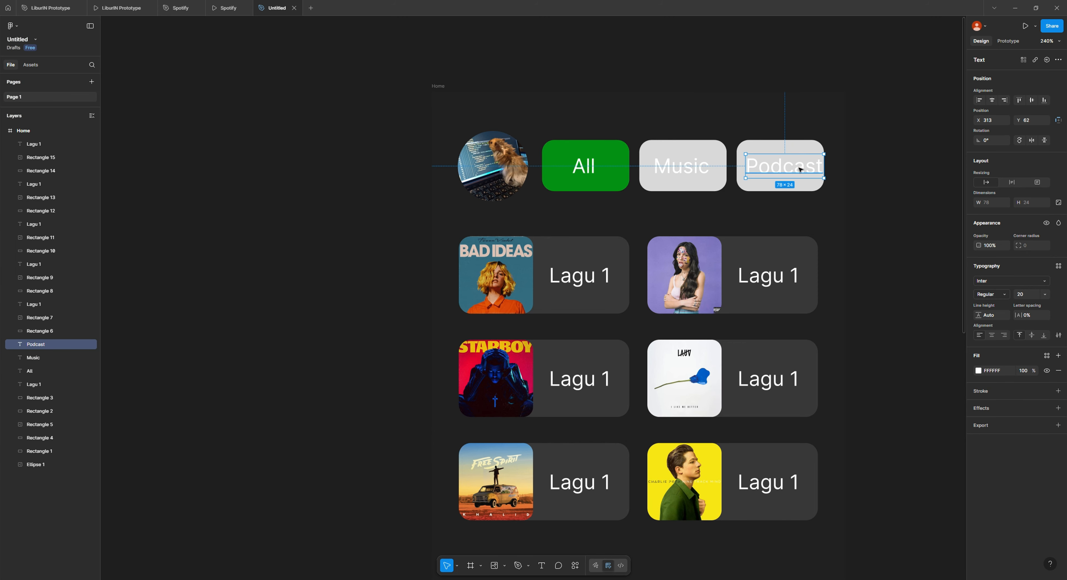
left_click(682, 166, "shift")
left_click(584, 165, "shift")
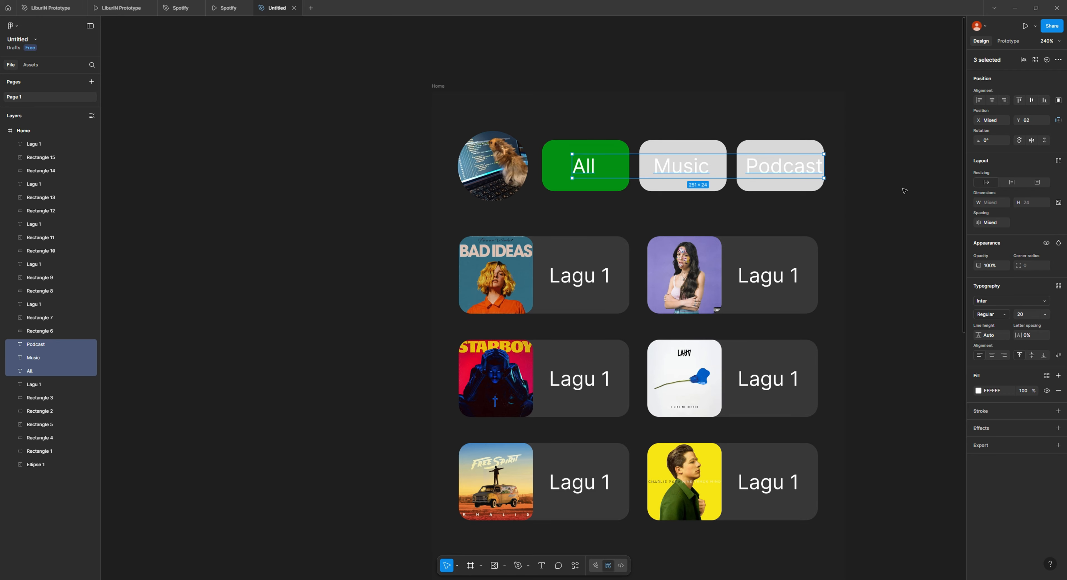
left_click(1045, 313)
left_click(1029, 303)
left_click(684, 165)
left_click(845, 253)
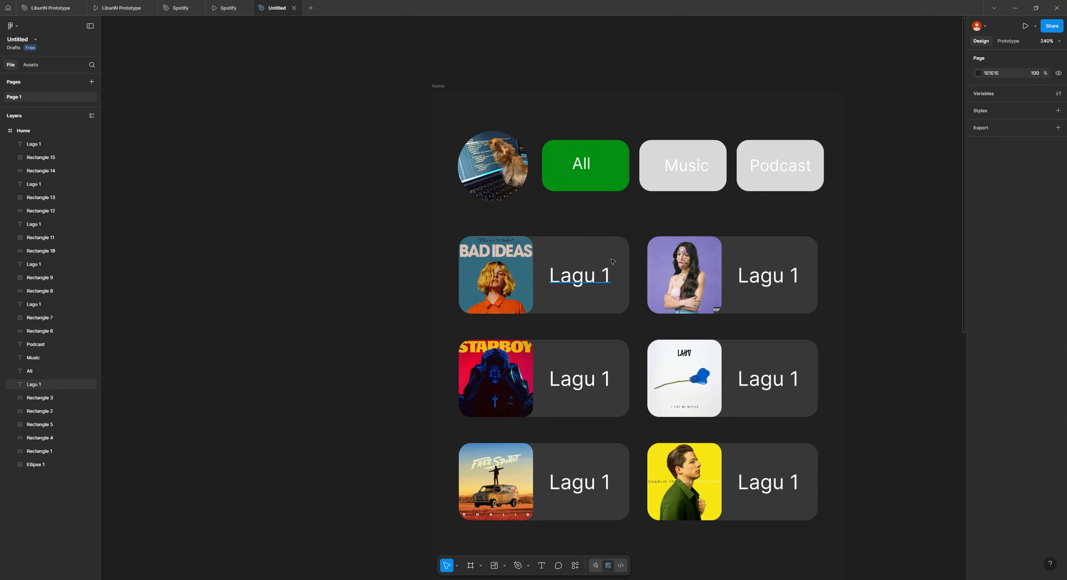
Step: Fill the Music button with dark grey 383838, sampled from the Bad Ideas song card
left_click(685, 164)
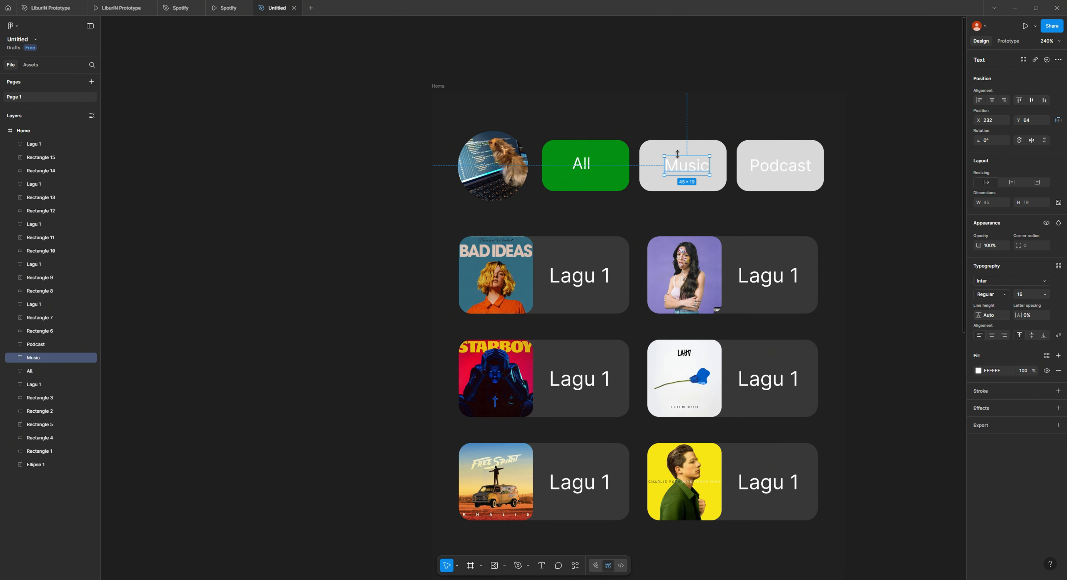
left_click(658, 149)
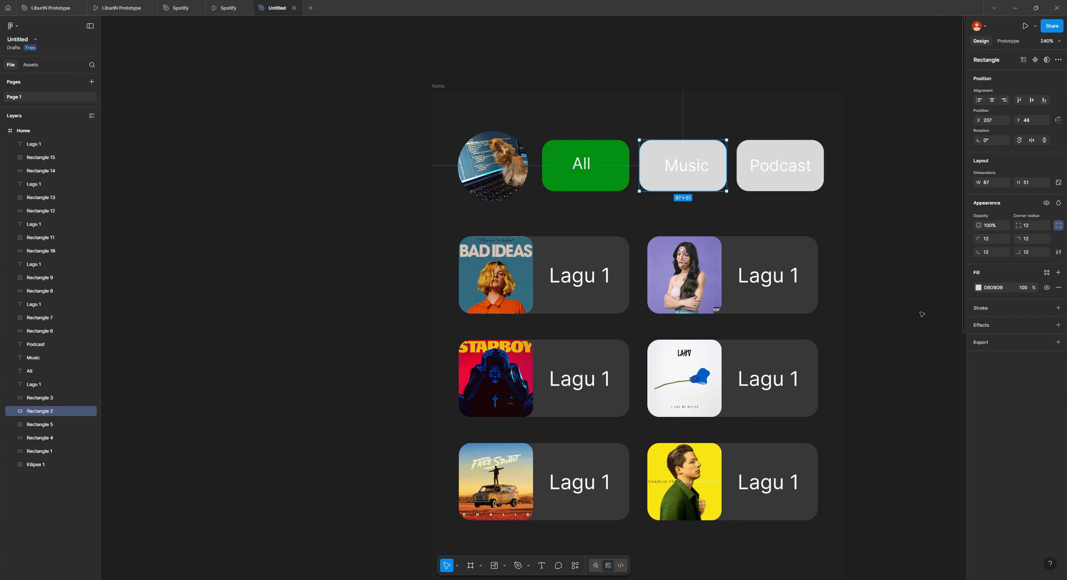
left_click(593, 260)
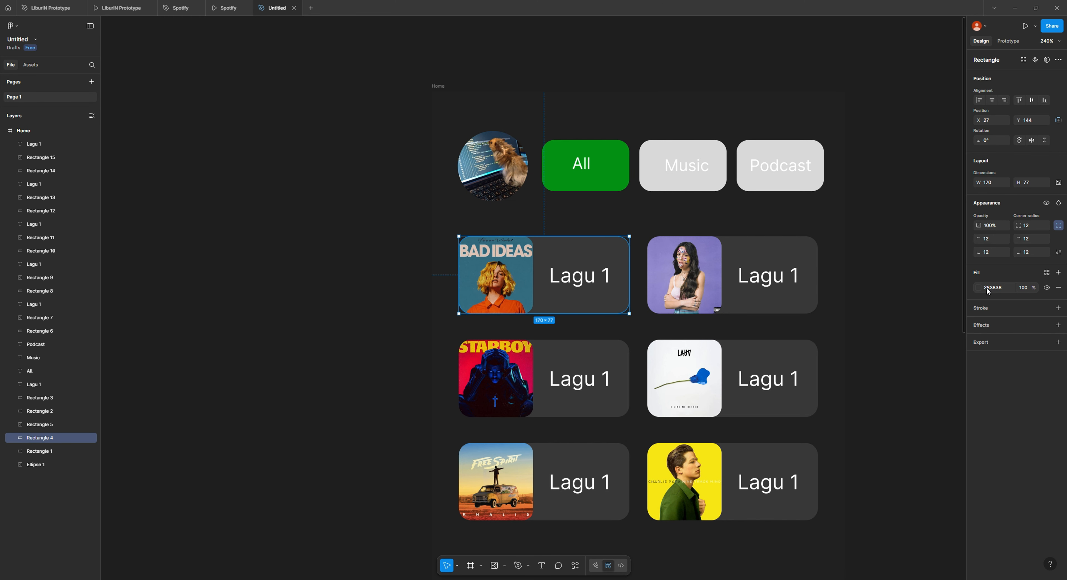
left_click(662, 151)
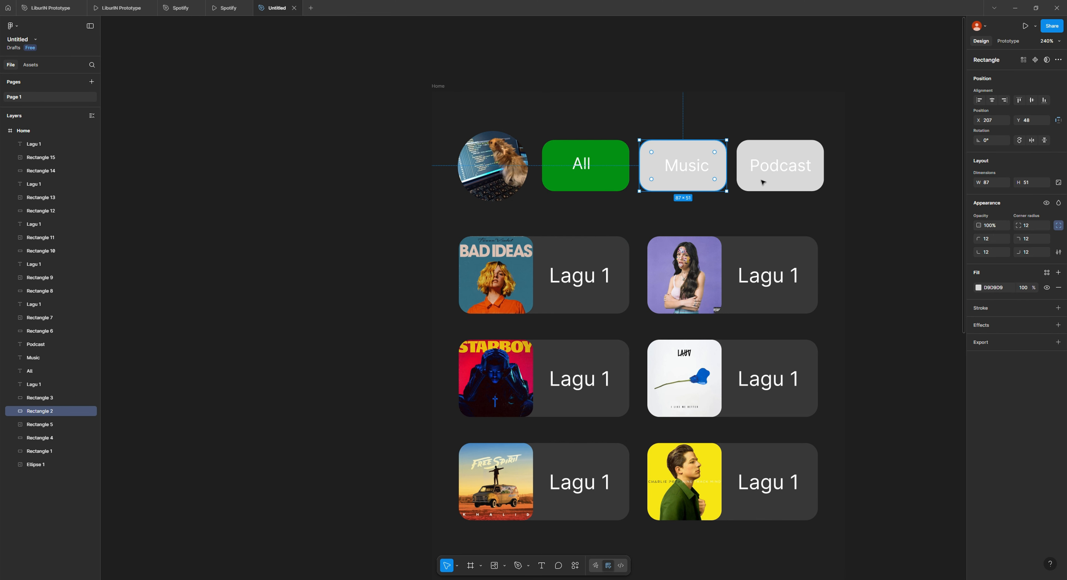
left_click(978, 287)
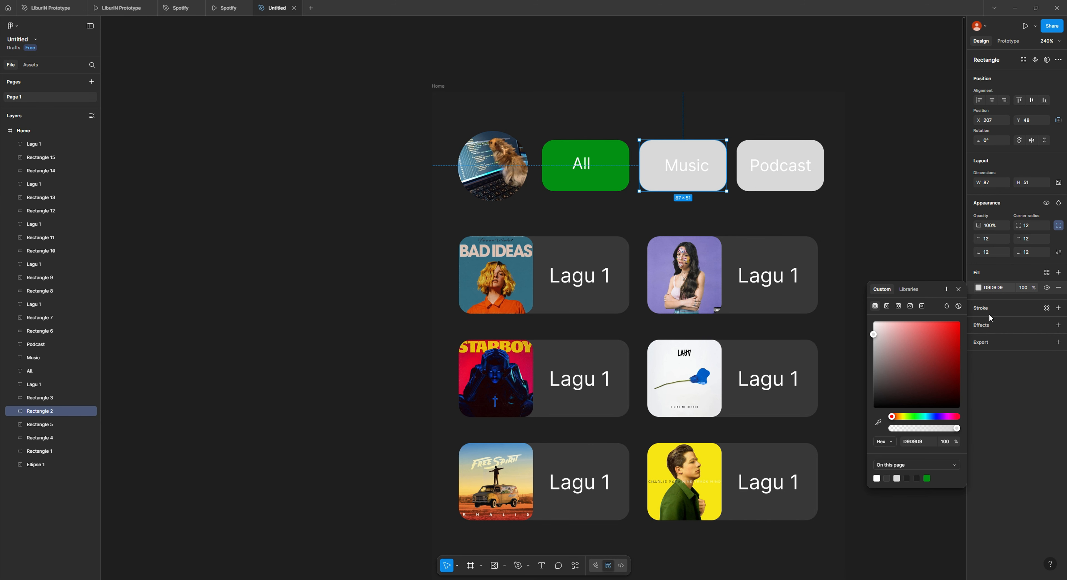
left_click(878, 422)
left_click(984, 290)
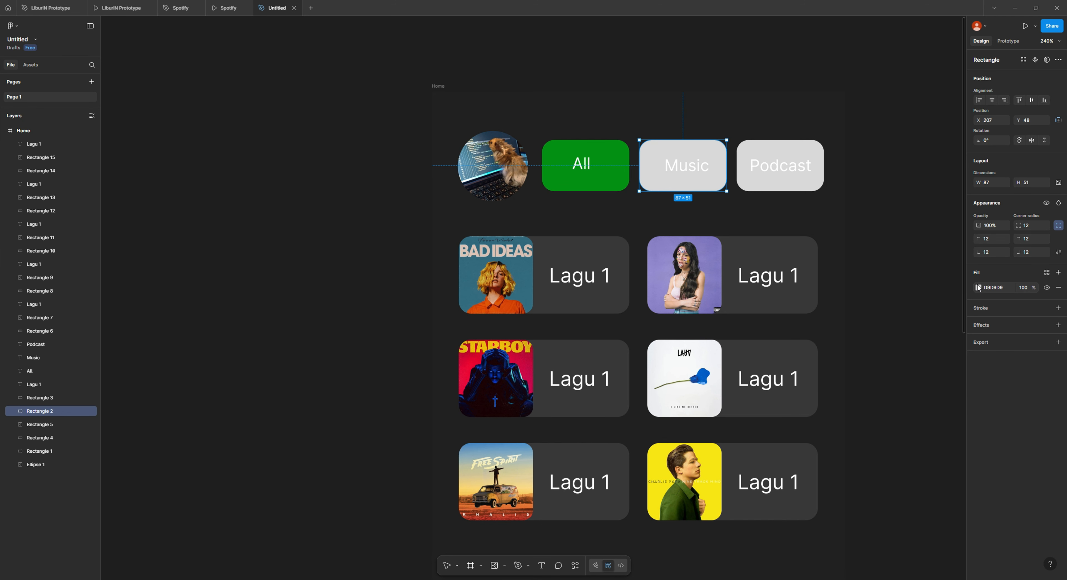
left_click(981, 291)
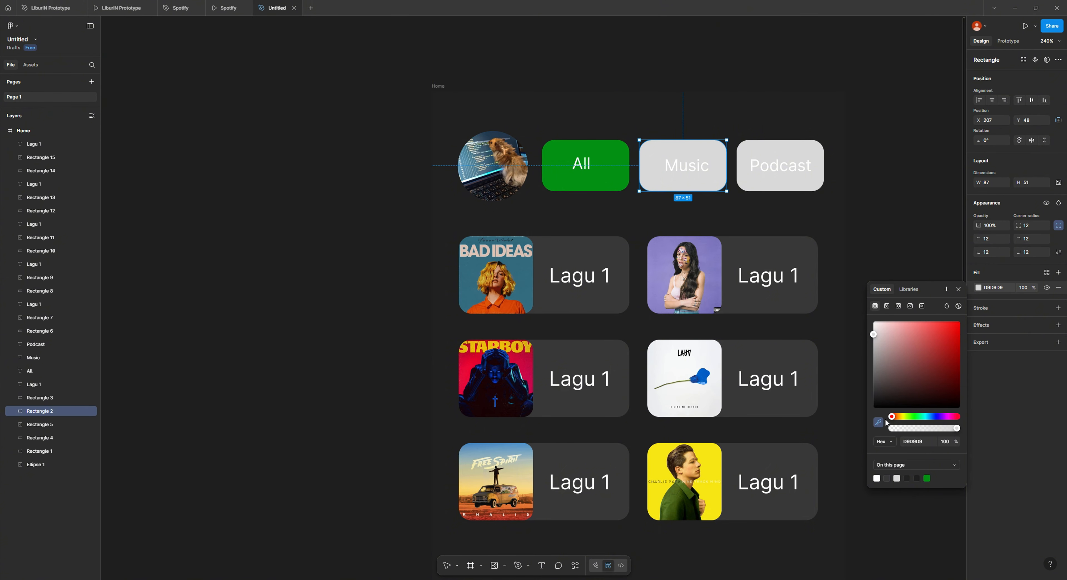
left_click(878, 423)
left_click(879, 423)
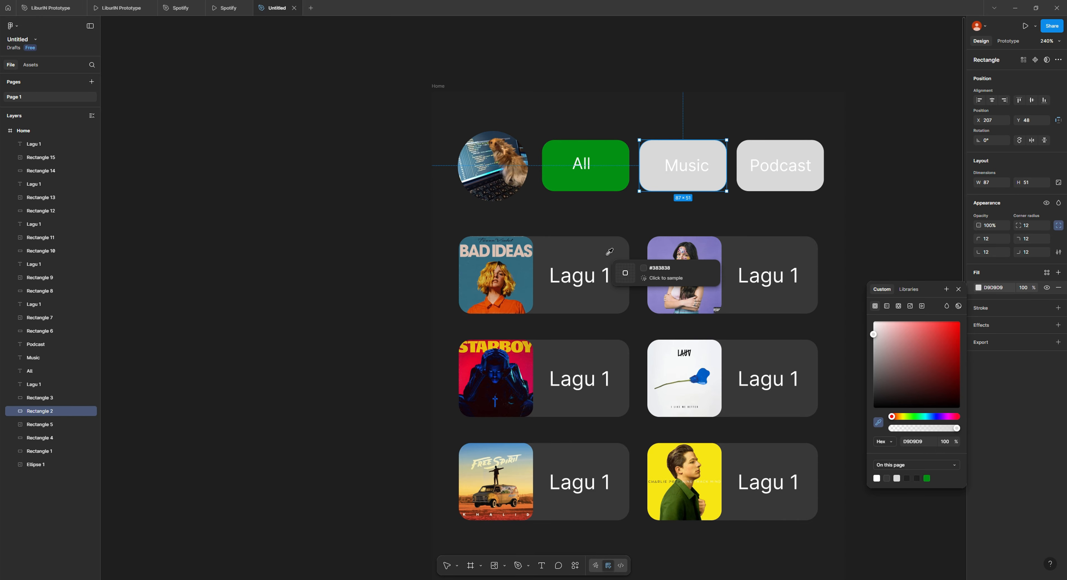
left_click(590, 253)
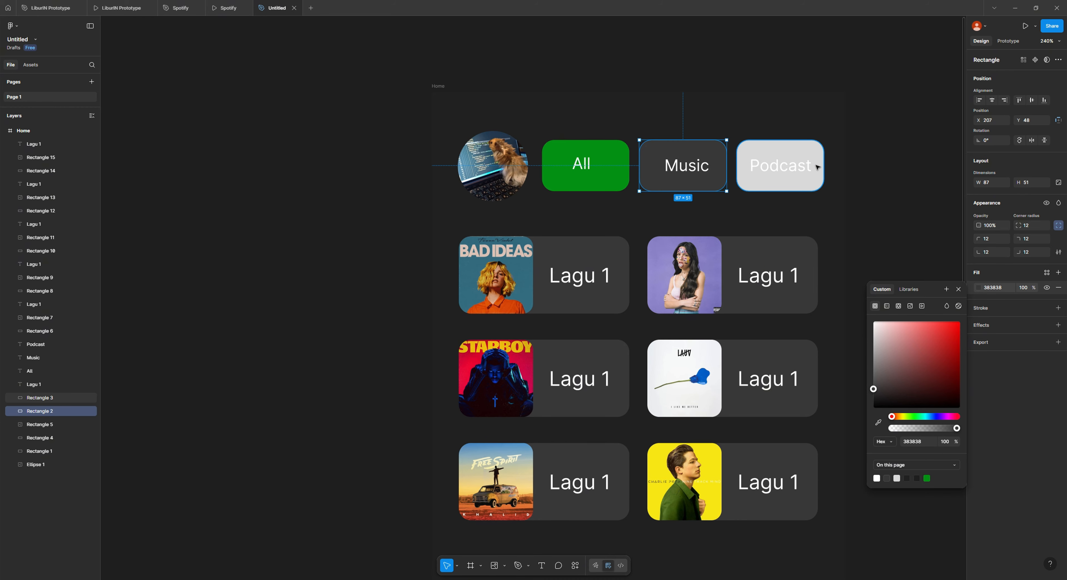
Step: Fill the Podcast button with the same dark grey, sampled from a song card
left_click(787, 159)
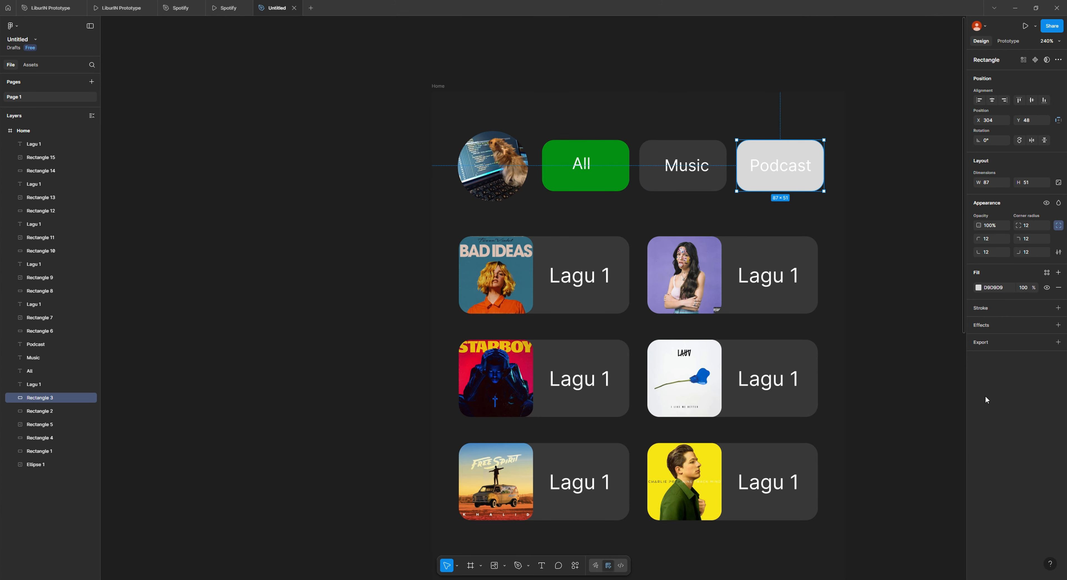
left_click(979, 287)
left_click(878, 422)
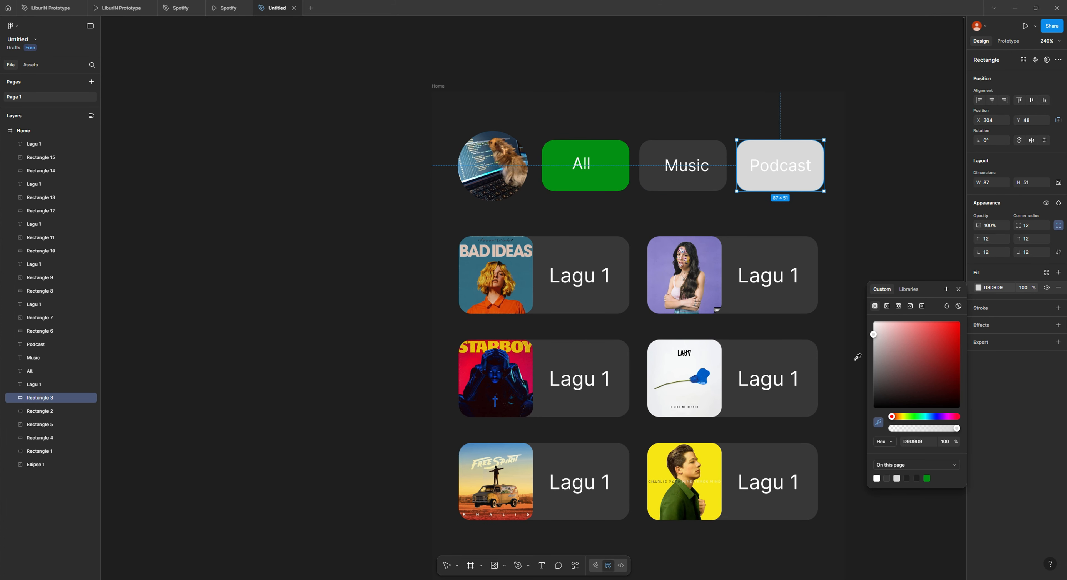
left_click(766, 265)
left_click(920, 160)
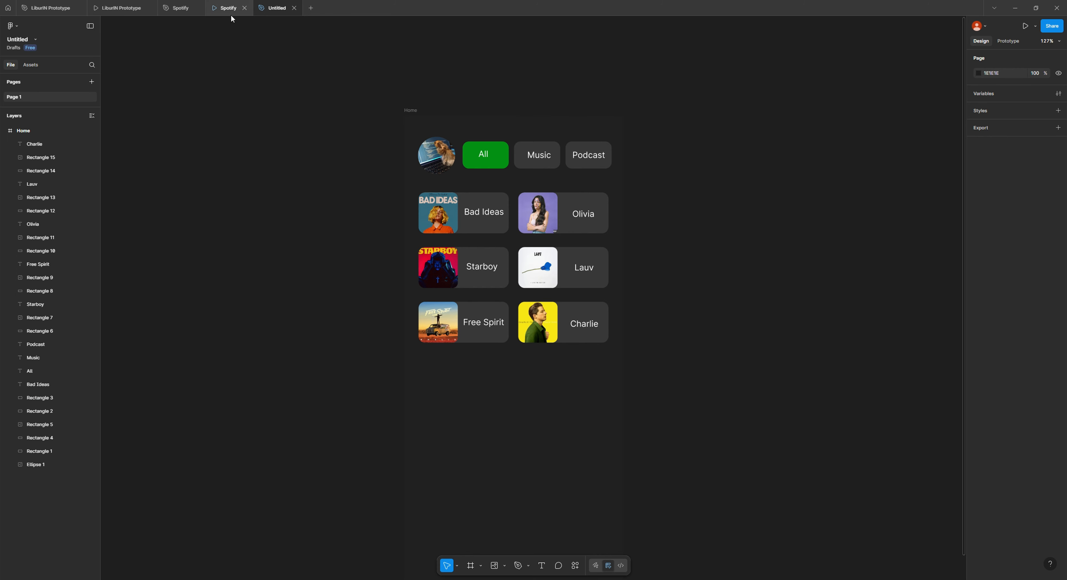
Step: Examine the horizontally scrolling Pre-save upcoming releases covers in the Spotify prototype, then return to the Untitled design
left_click(228, 9)
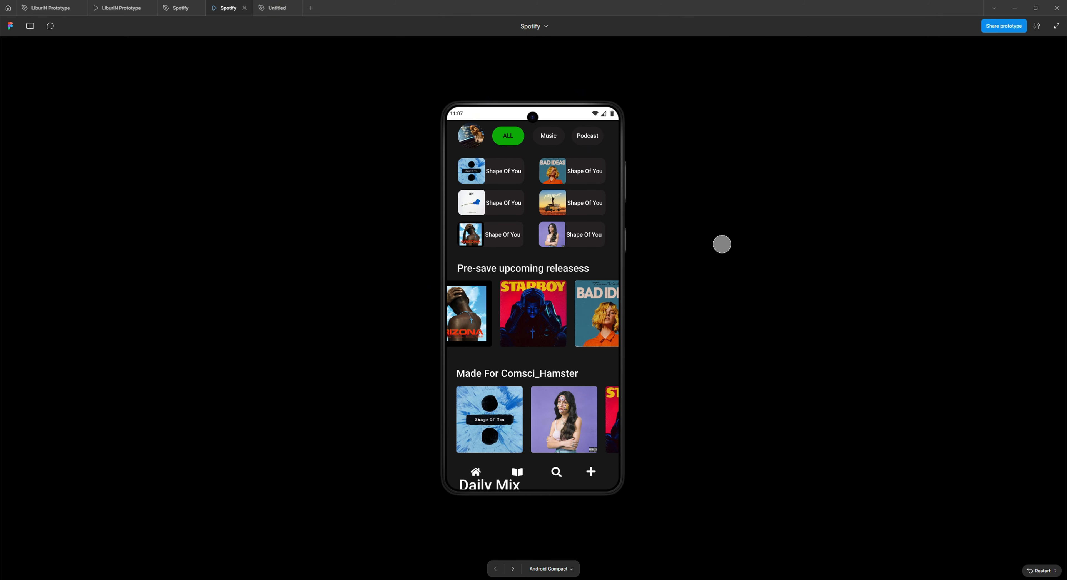
left_click_drag(517, 312, 566, 311)
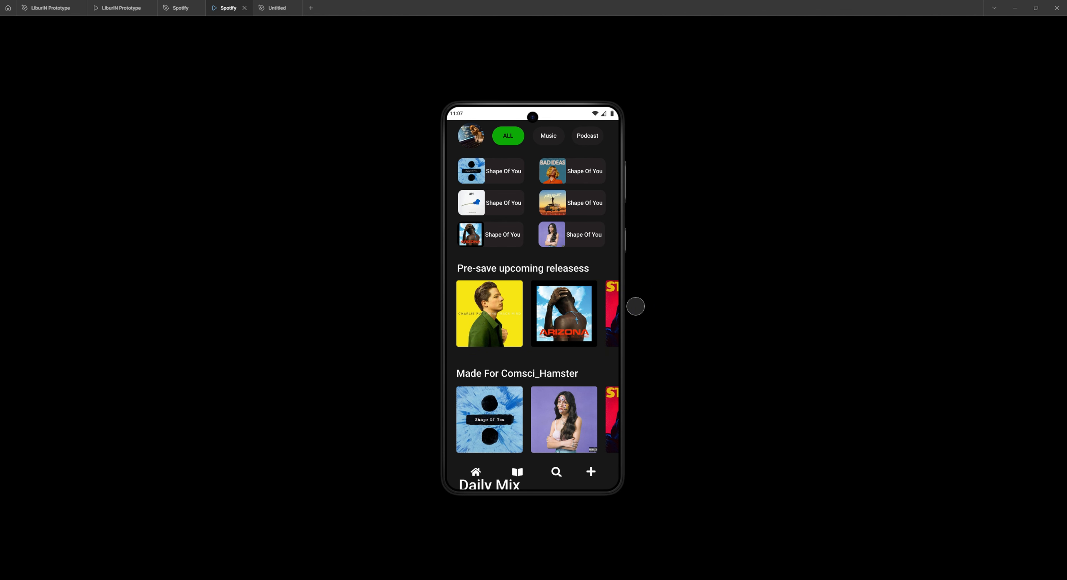
left_click(277, 8)
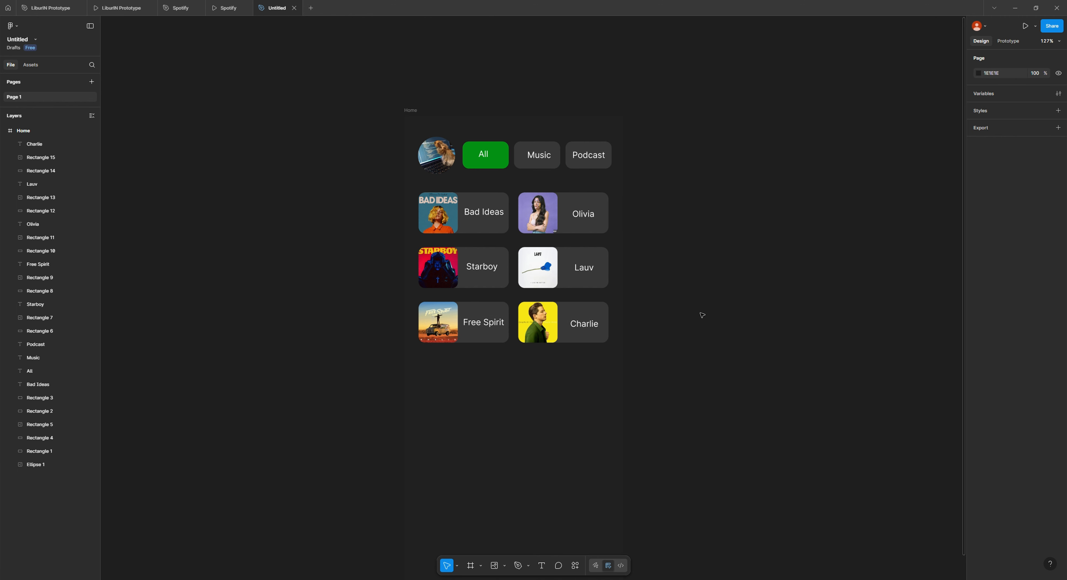
scroll(702, 315, "down", 3)
scroll(699, 277, "down", 3)
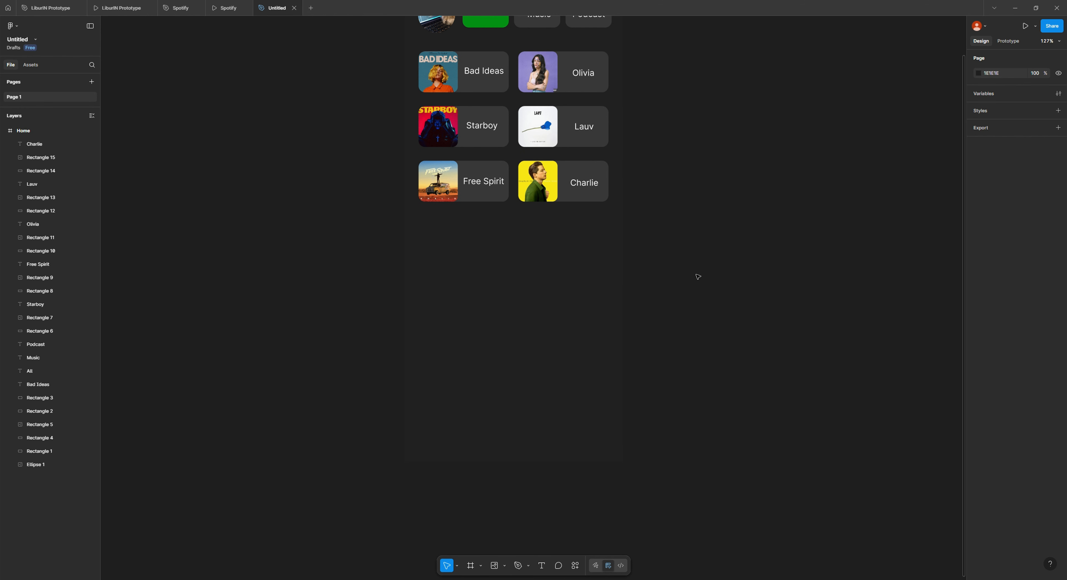
scroll(689, 248, "up", 1)
scroll(684, 249, "down", 1)
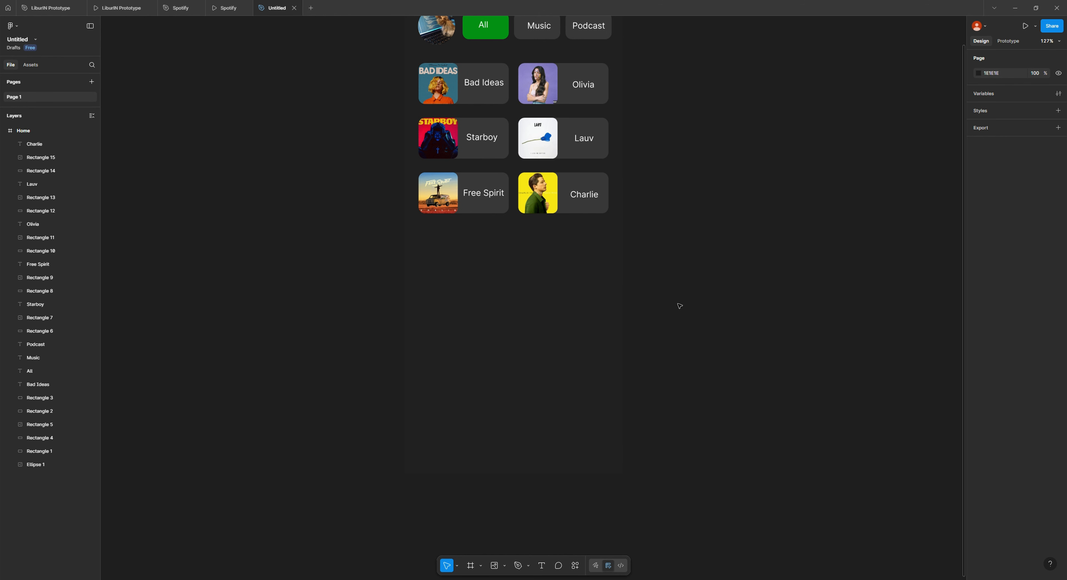
scroll(686, 296, "up", 1)
scroll(698, 381, "down", 3)
scroll(684, 426, "up", 3)
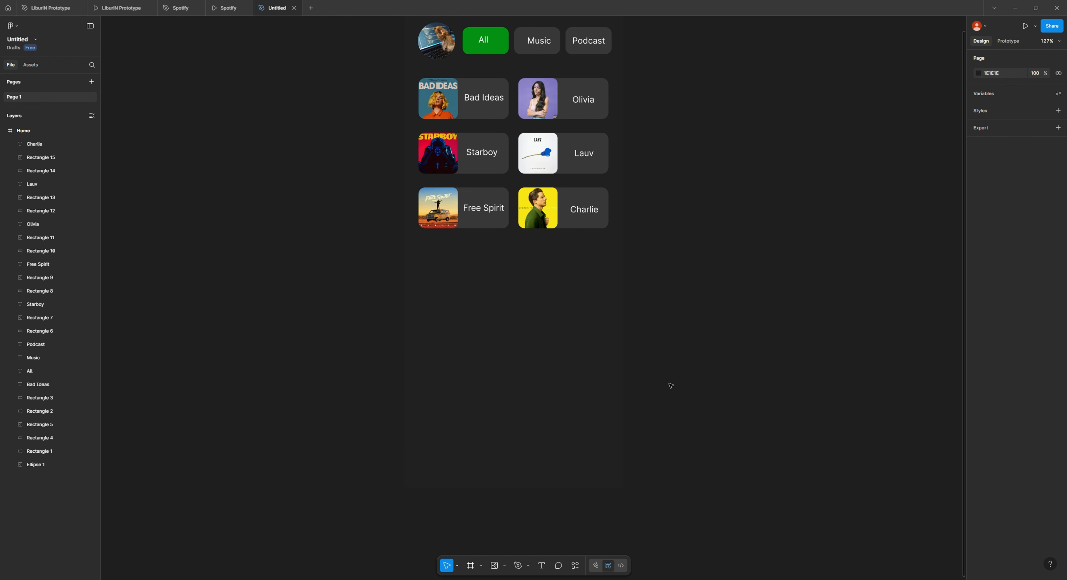
scroll(750, 407, "up", 3)
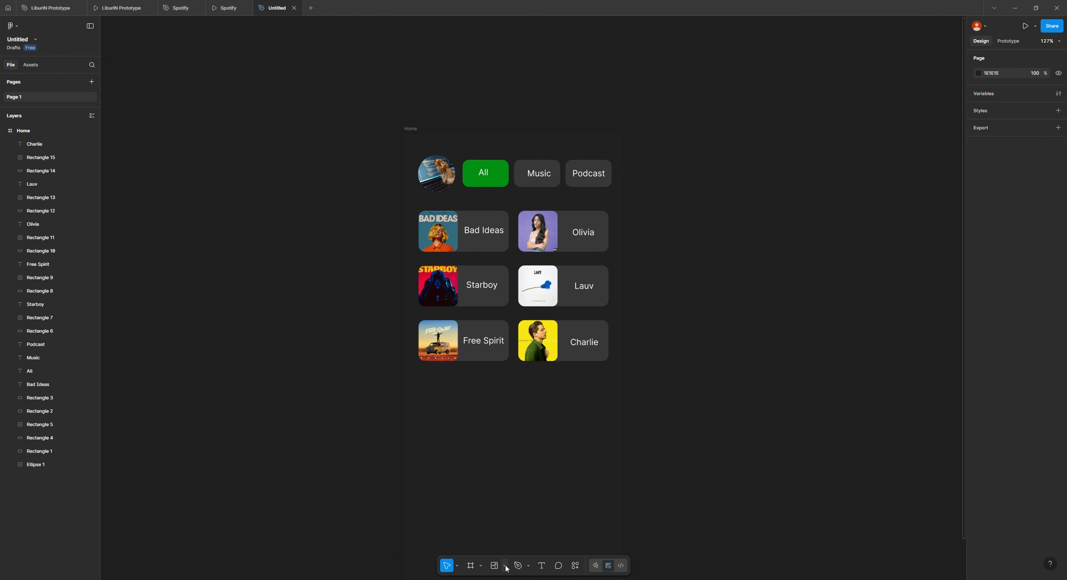
Step: Draw a 165 × 165 square below the song cards and move it onto the canvas beside the Home frame
left_click(505, 565)
left_click(556, 489)
scroll(517, 395, "down", 2)
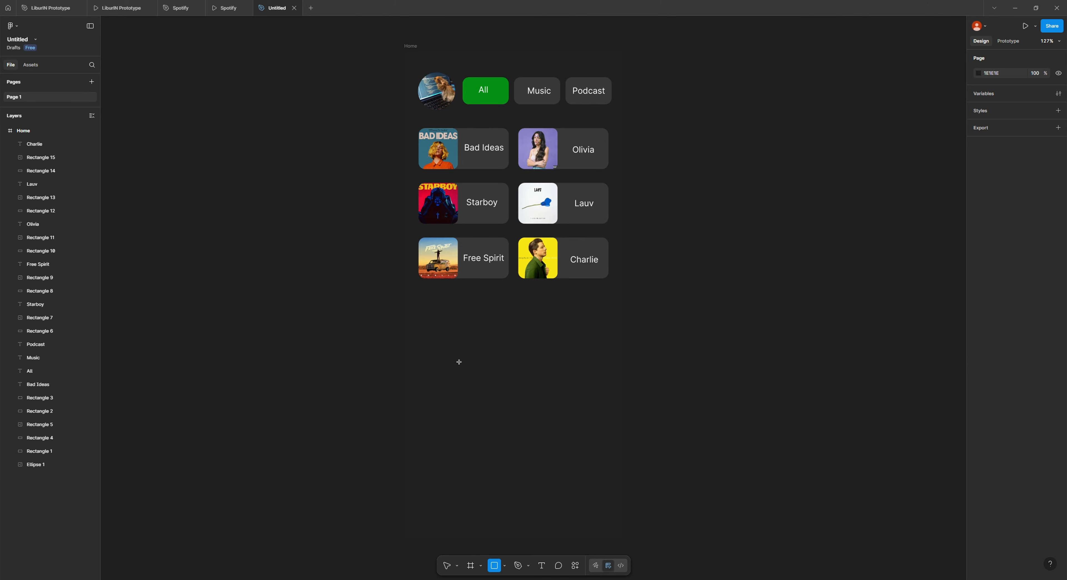
left_click_drag(426, 321, 514, 407)
left_click_drag(475, 366, 471, 369)
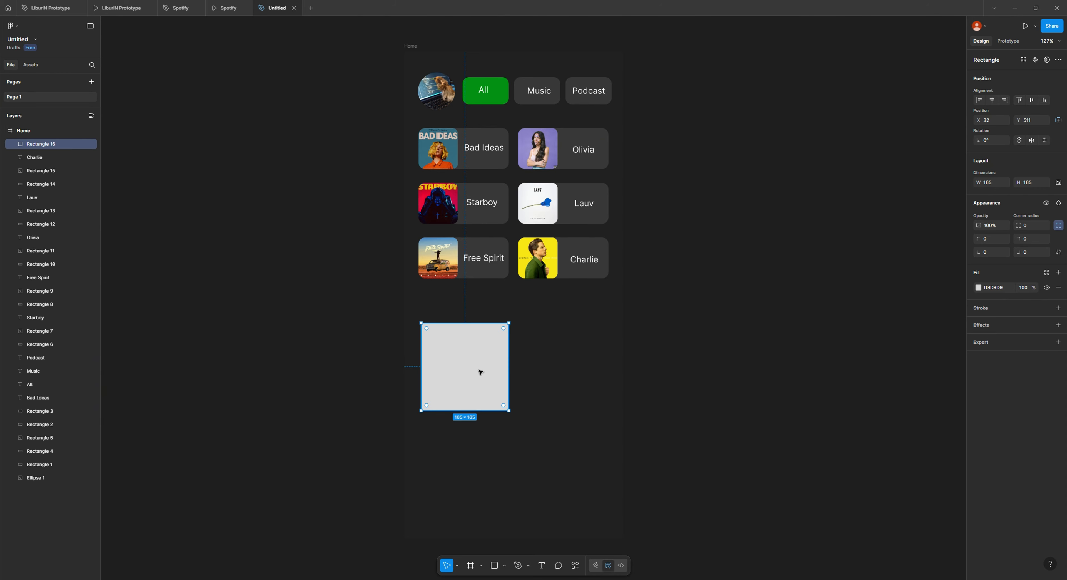
left_click_drag(479, 371, 704, 259)
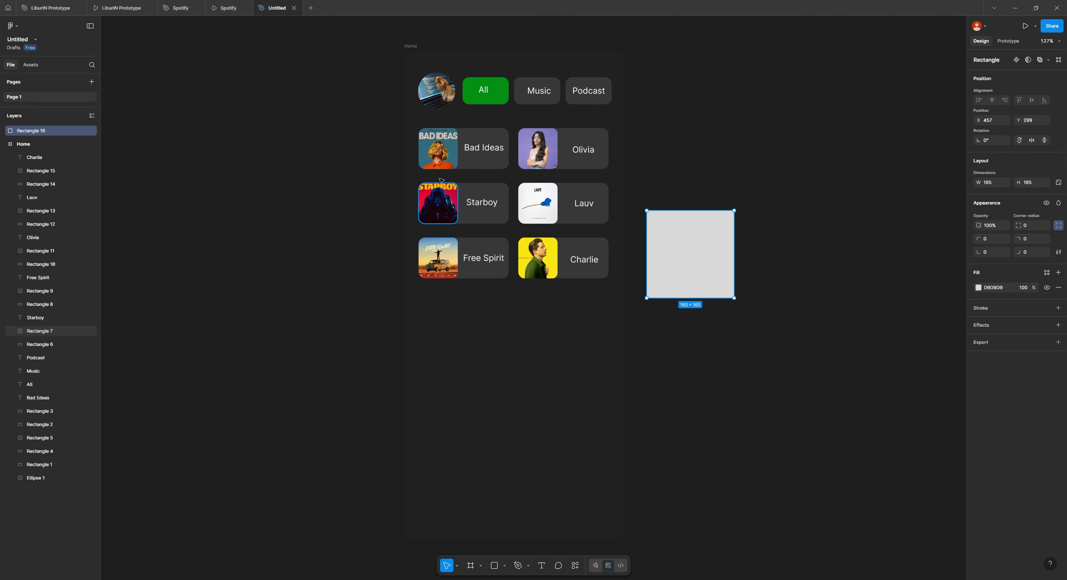
Step: Duplicate the 165 × 165 square into a horizontal row of squares beside the Home frame, spaced 26 px apart
scroll(693, 364, "right", 8)
scroll(538, 348, "up", 2)
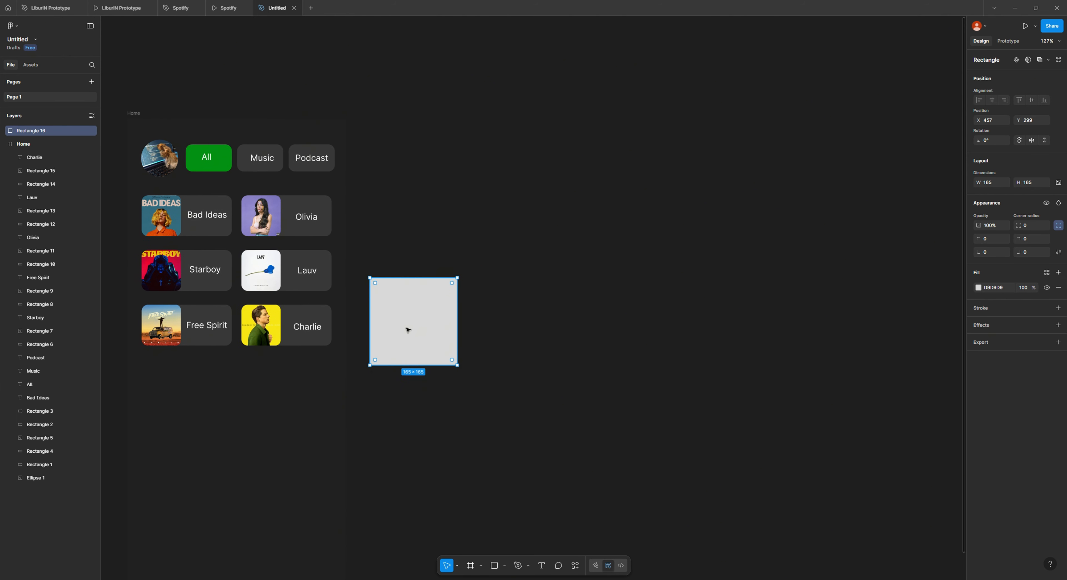
key("ctrl+d")
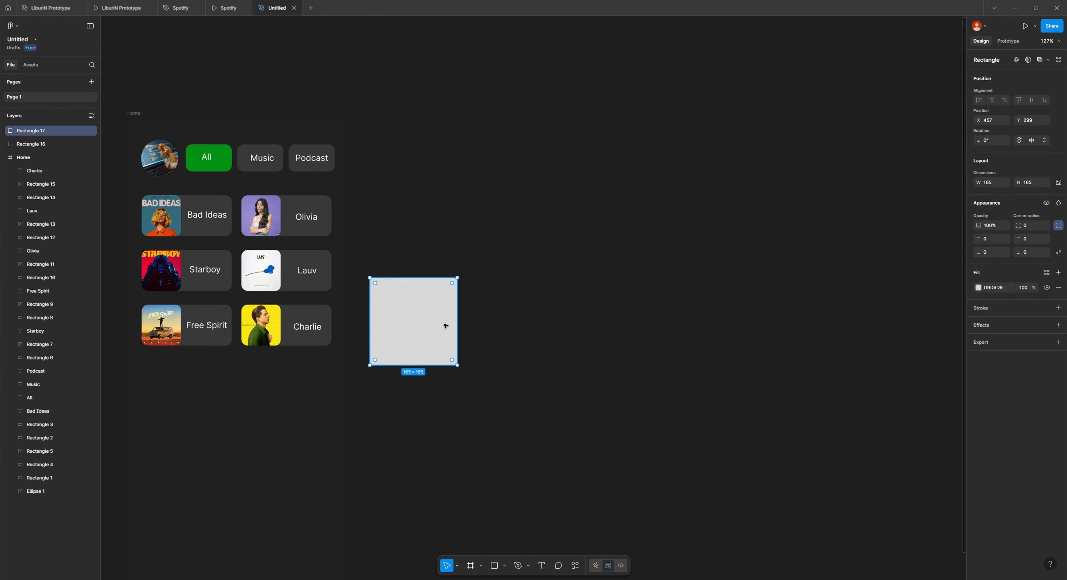
left_click_drag(446, 321, 620, 323)
key("ctrl+d")
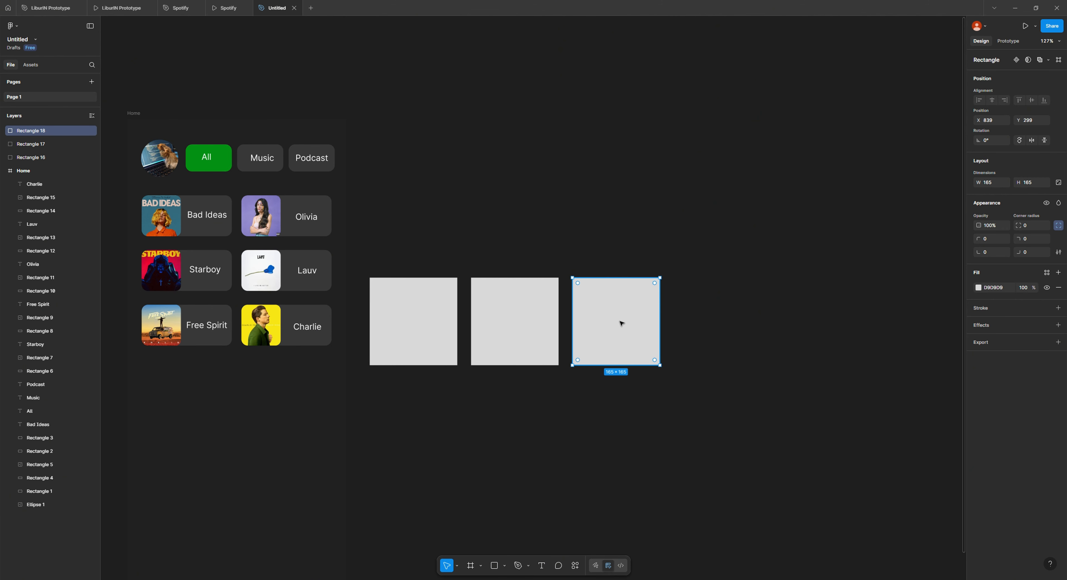
key("ctrl+d")
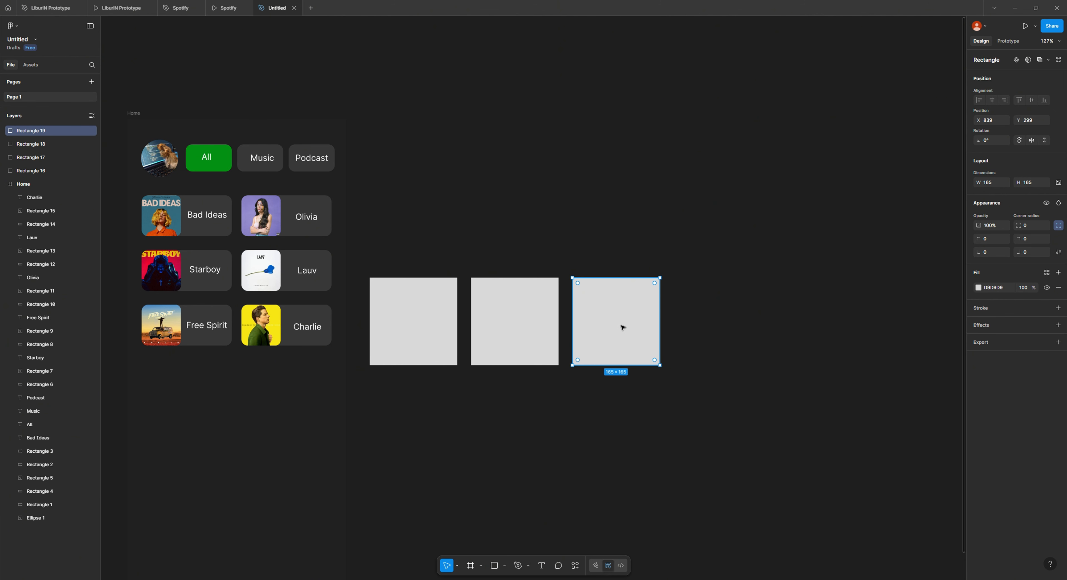
key("ctrl+d")
key("ctrl+d")
Step: Delete the surplus duplicates stacked on the third square, check for further copies, and undo that square's test move
left_click_drag(609, 313, 608, 207)
key("Delete")
left_click(610, 310)
left_click_drag(610, 310, 625, 228)
key("Escape")
key("Delete")
left_click(631, 321)
left_click_drag(632, 322, 628, 280)
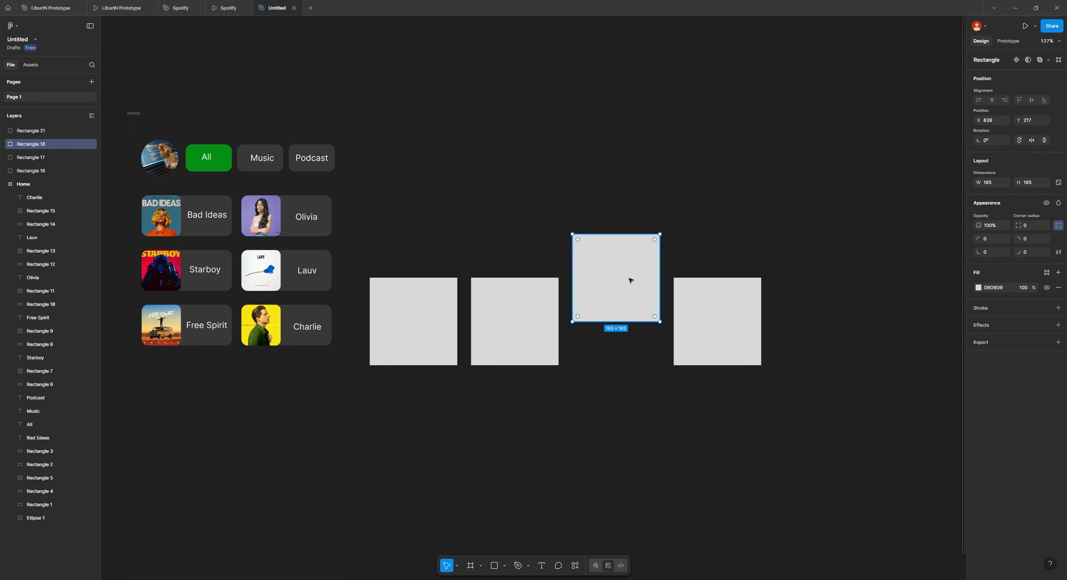
key("ctrl+z")
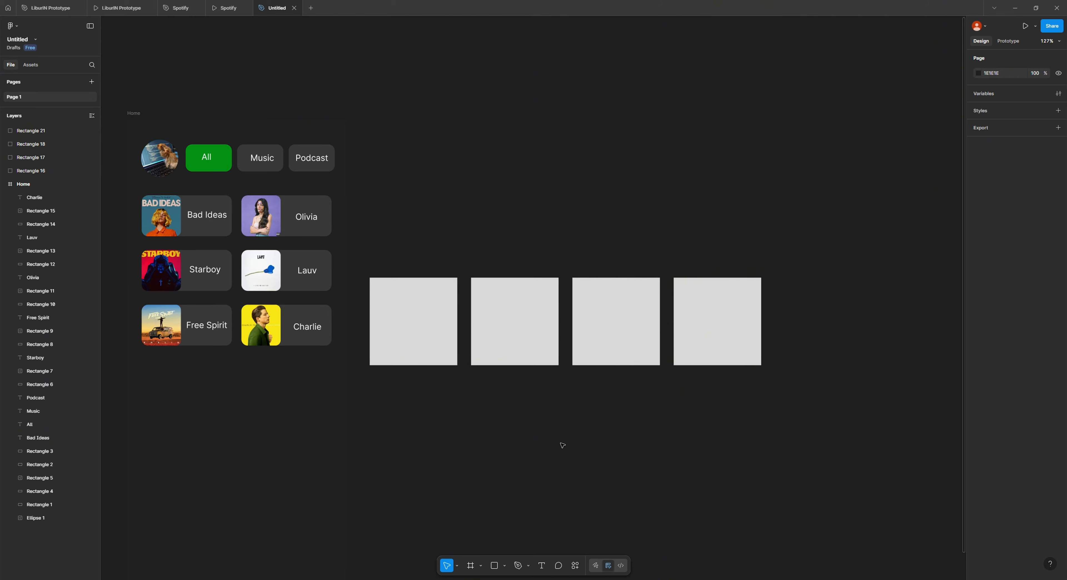
Step: Fill the first square with the image shape of you.jpg and the second with lauv.jpg
left_click(504, 566)
left_click(538, 549)
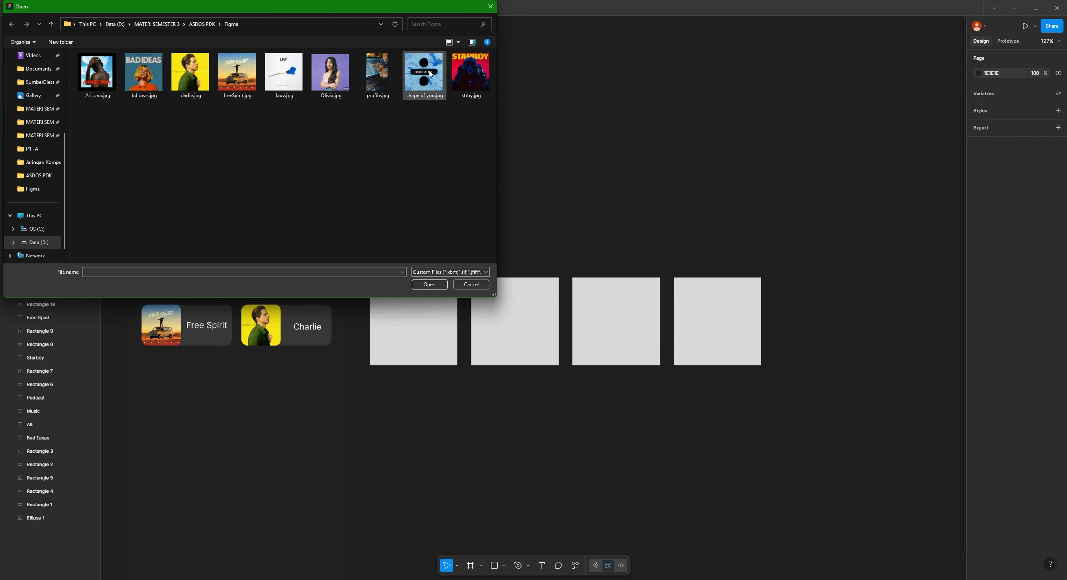
double_click(425, 75)
left_click(427, 334)
left_click(494, 565)
double_click(284, 74)
left_click(530, 322)
Step: Fill the third square with the image bdideas.jpg and the fourth with Arizona.jpg
left_click(494, 565)
left_click(143, 74)
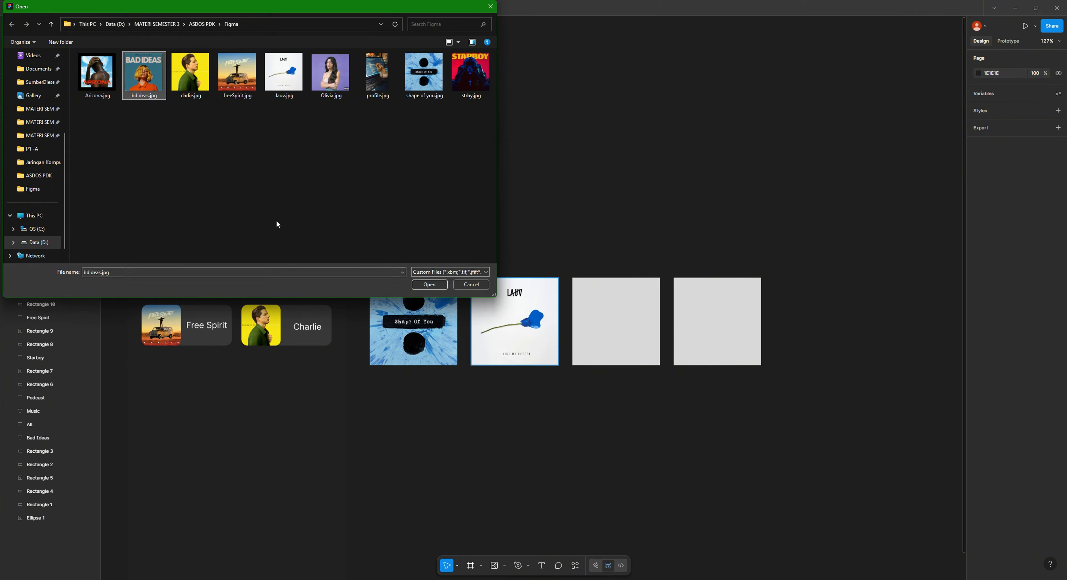
left_click(429, 284)
left_click(616, 322)
left_click(494, 565)
left_click(97, 74)
left_click(430, 284)
left_click(717, 321)
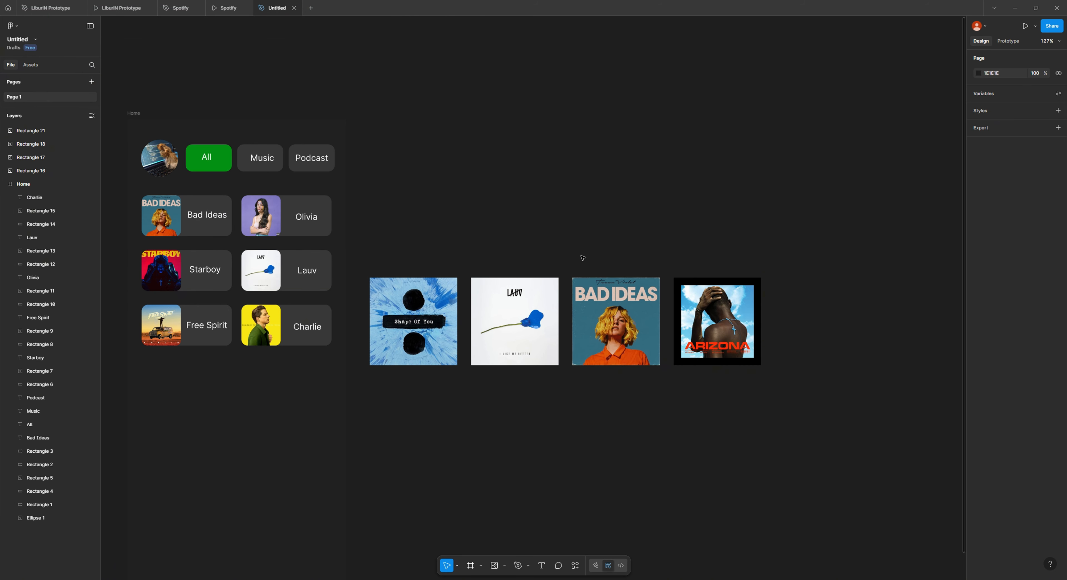
Step: Check the cover row in the Spotify prototype, then group the four album covers in Untitled and name the group Playlist 1
left_click(228, 8)
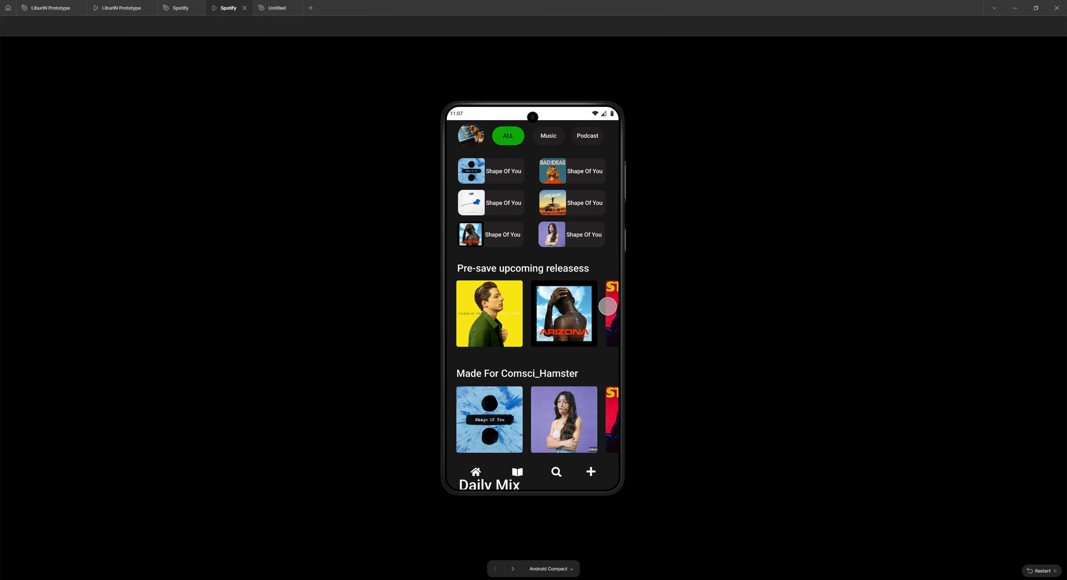
left_click(277, 8)
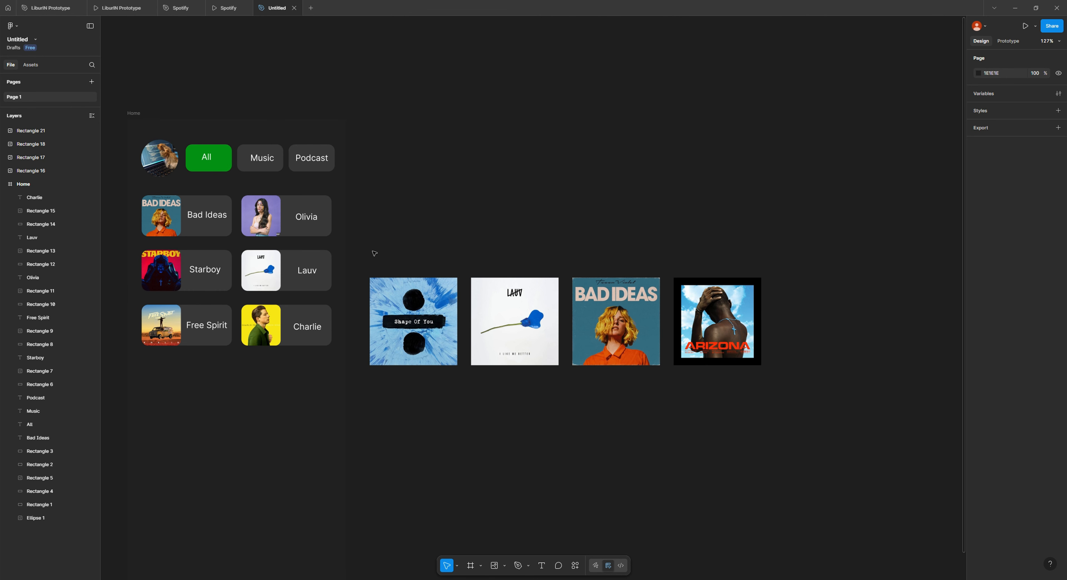
left_click_drag(375, 253, 766, 416)
right_click(594, 295)
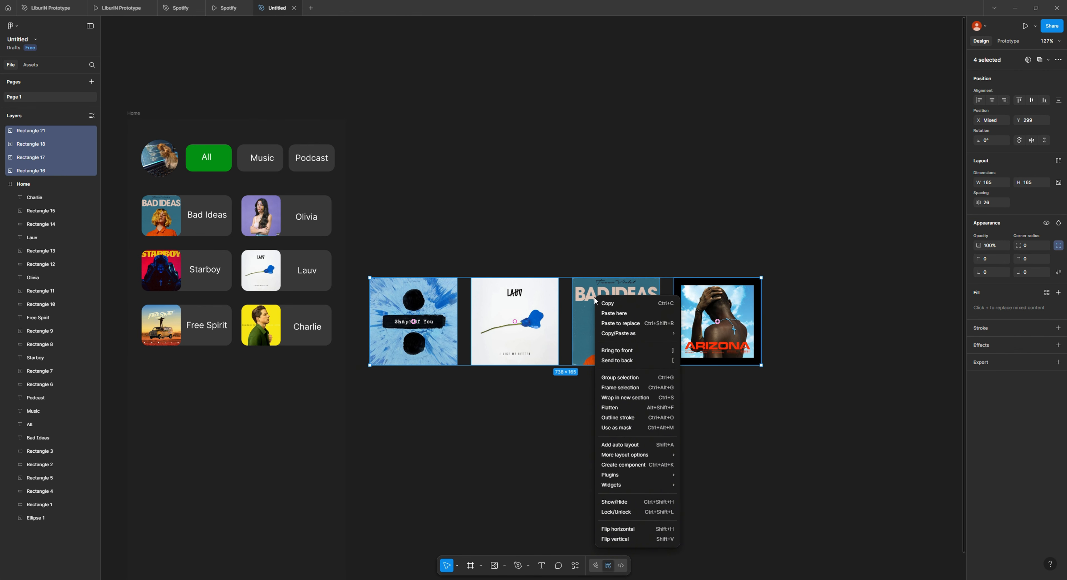
left_click(621, 378)
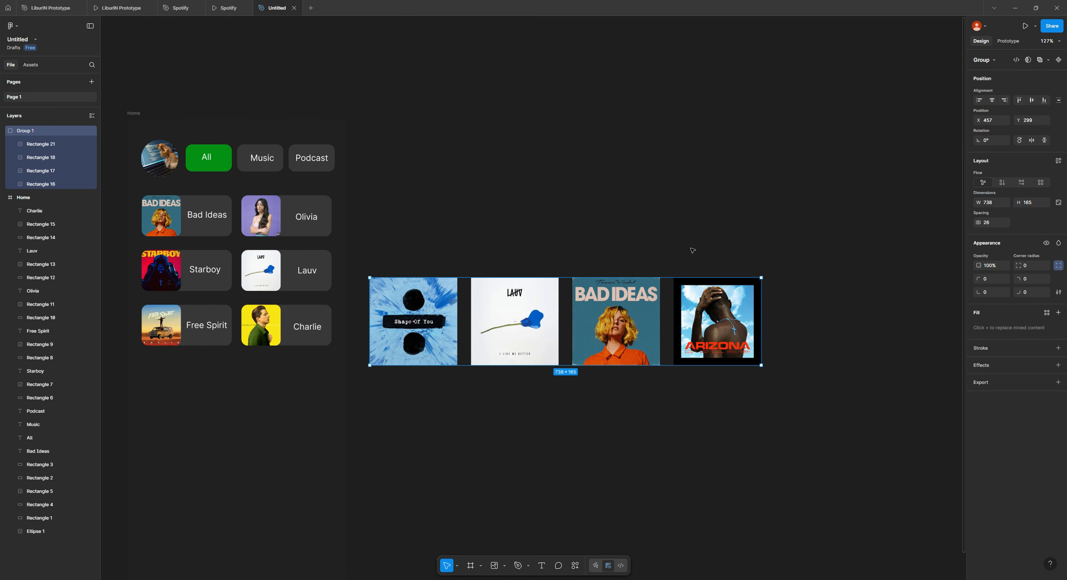
double_click(22, 131)
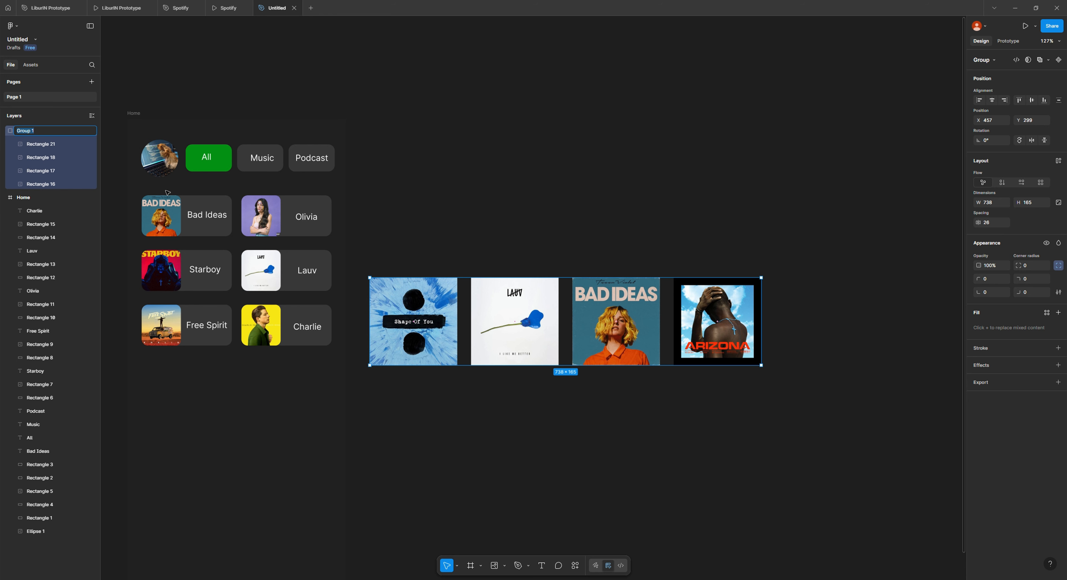
type("Playlist 1")
key("Return")
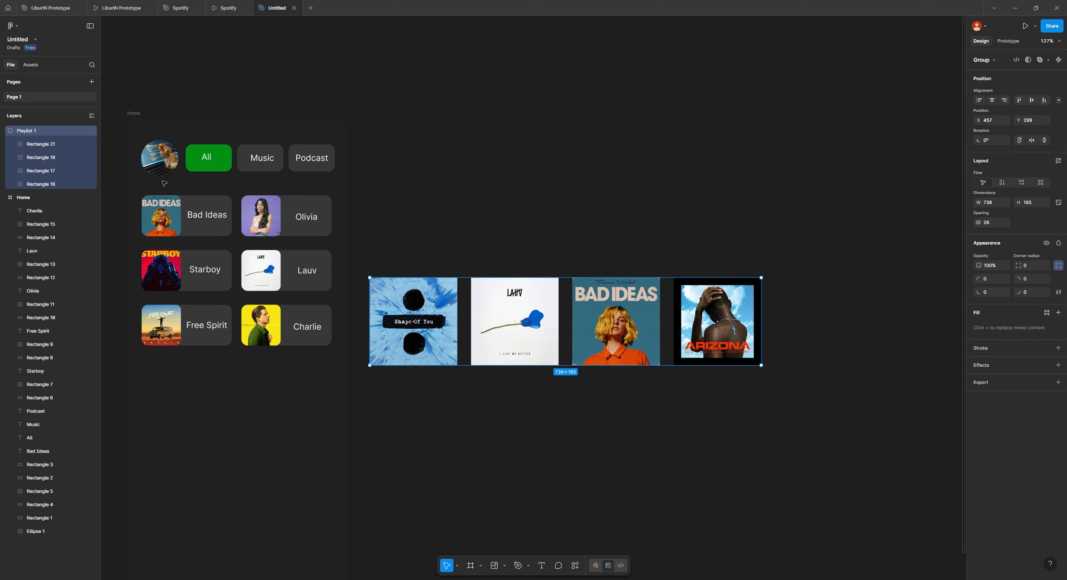
Step: Move the Playlist 1 group into the Home frame below the song cards, at about X 16, Y 462
left_click(624, 248)
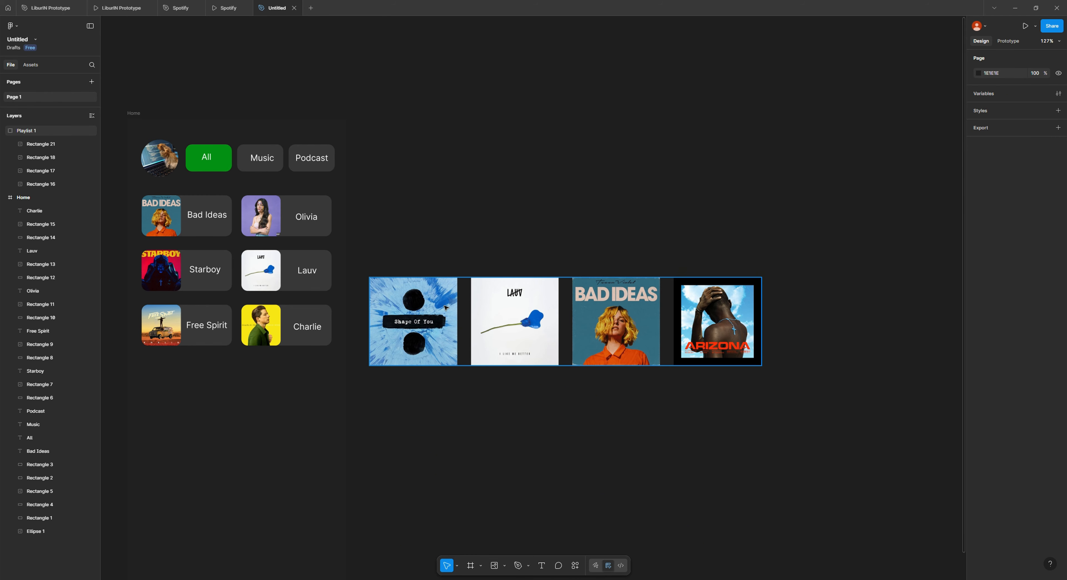
left_click_drag(446, 307, 216, 398)
scroll(480, 307, "down", 2)
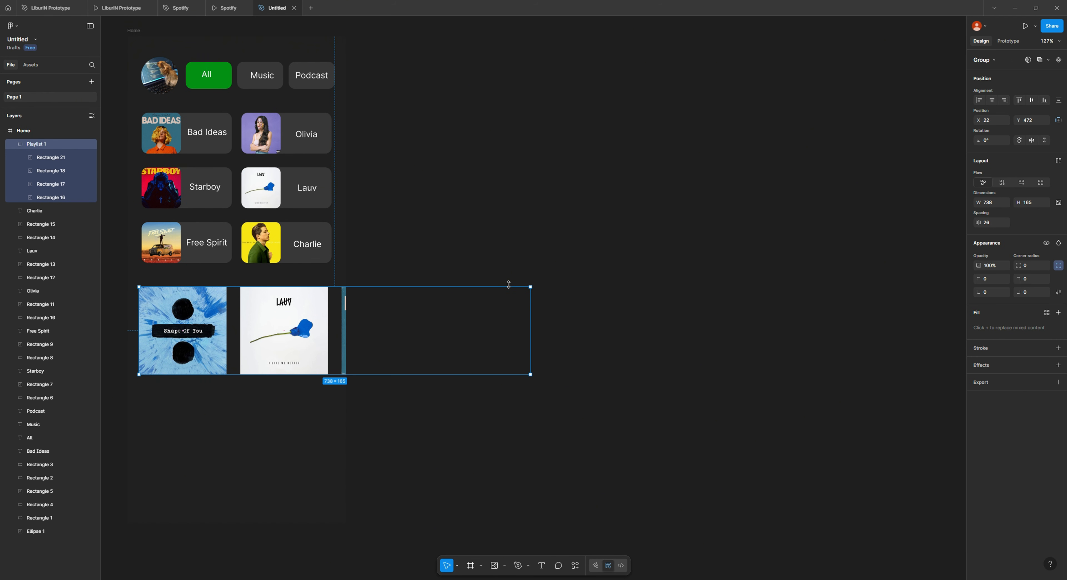
left_click_drag(407, 288, 405, 283)
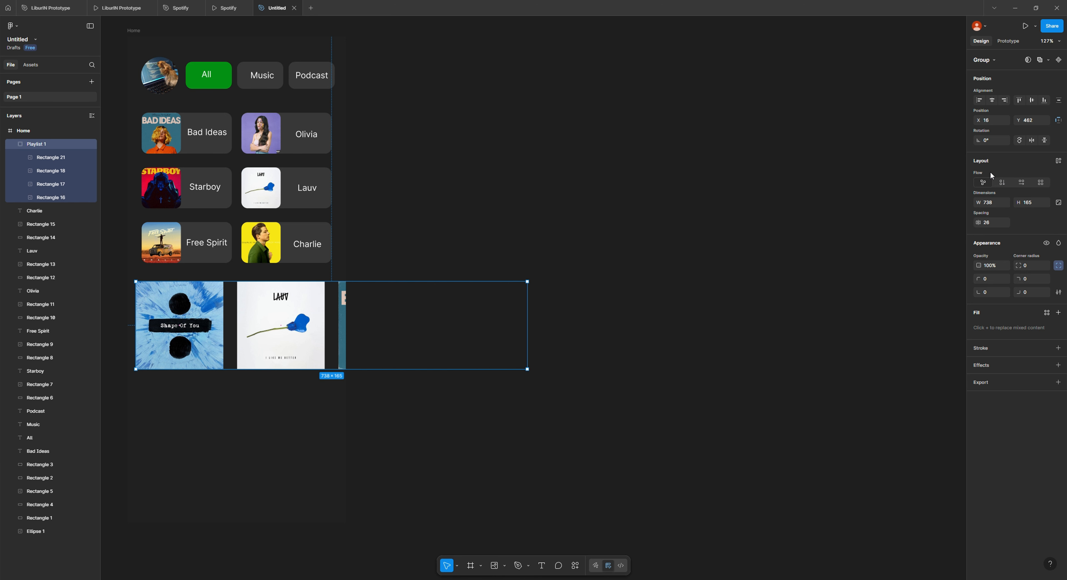
Step: Give Playlist 1 a horizontal auto layout and set its scroll overflow to Horizontal
left_click(1022, 182)
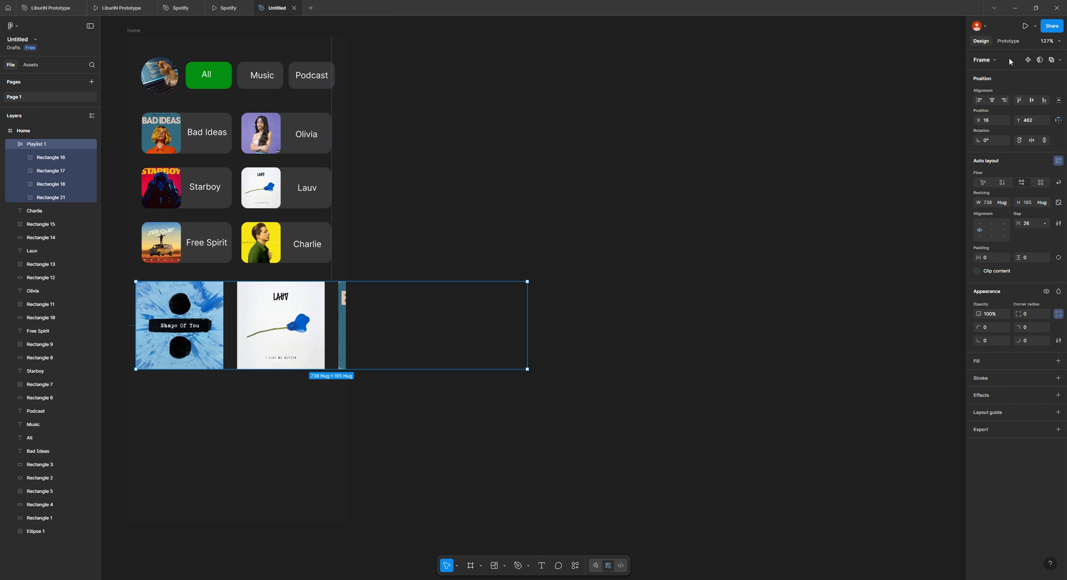
left_click(1008, 43)
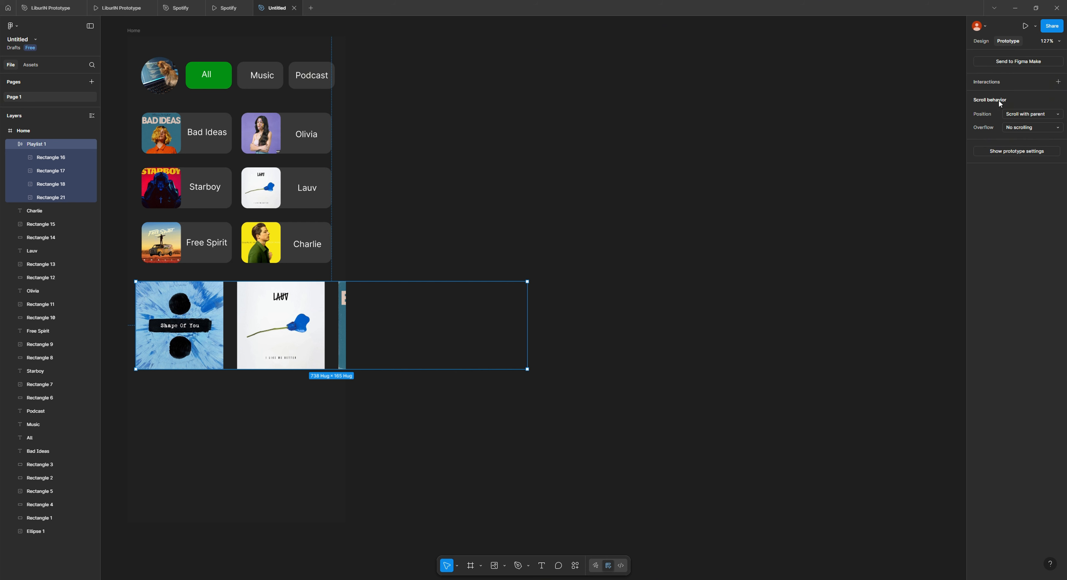
left_click(1025, 128)
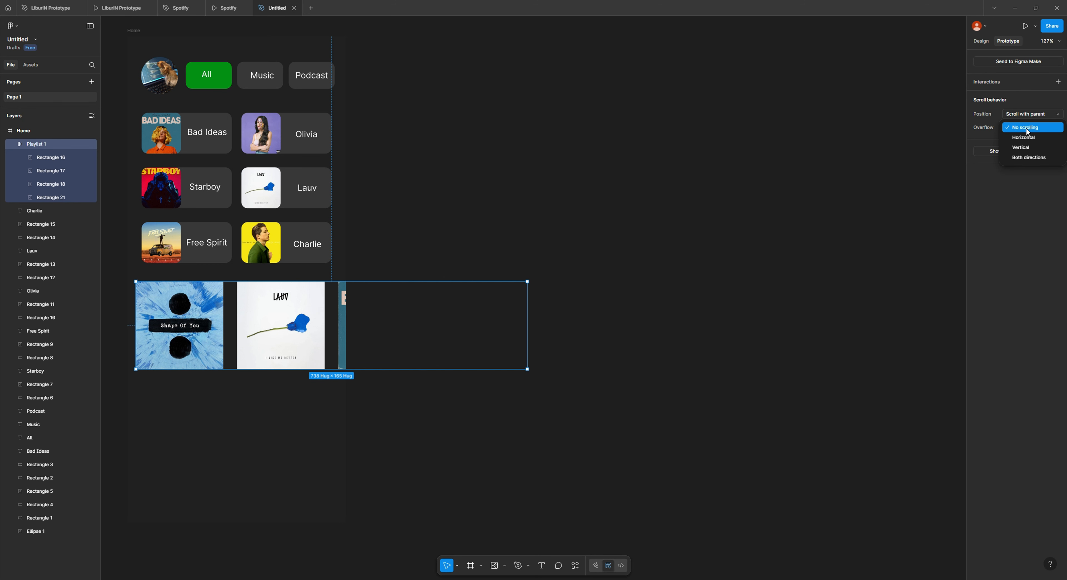
left_click(1029, 136)
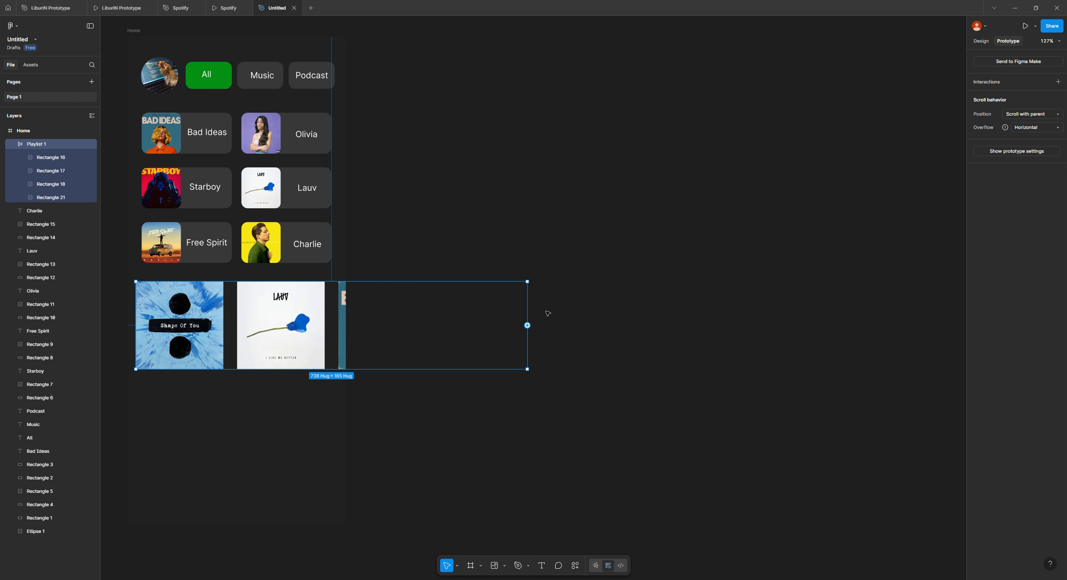
Step: Narrow the Playlist 1 frame to about 392 px so that it ends near the Home frame's right edge
left_click_drag(525, 316, 343, 321)
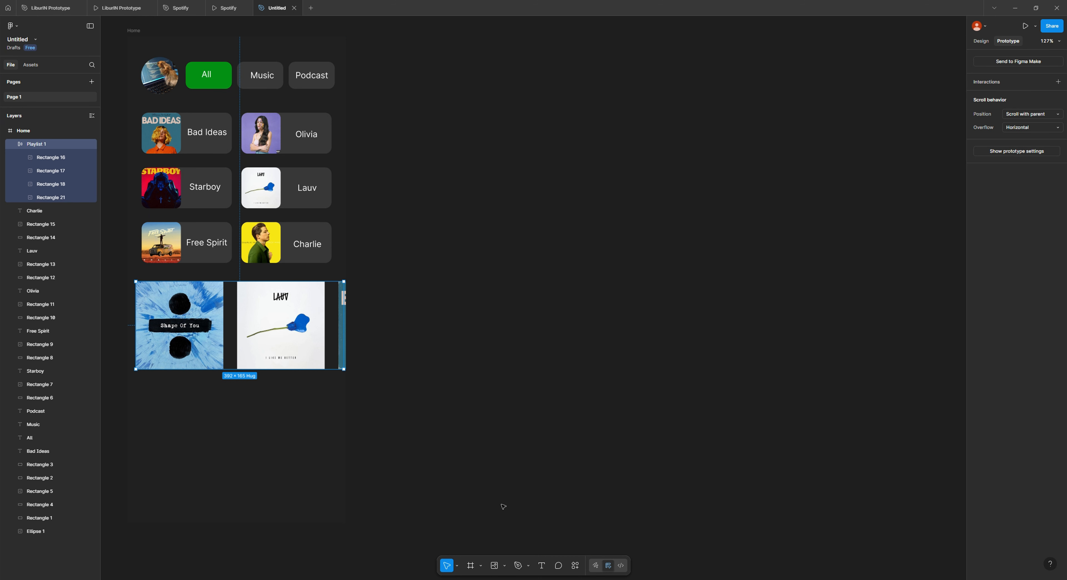
left_click(435, 424)
left_click_drag(424, 419, 476, 439)
left_click_drag(451, 389, 729, 410)
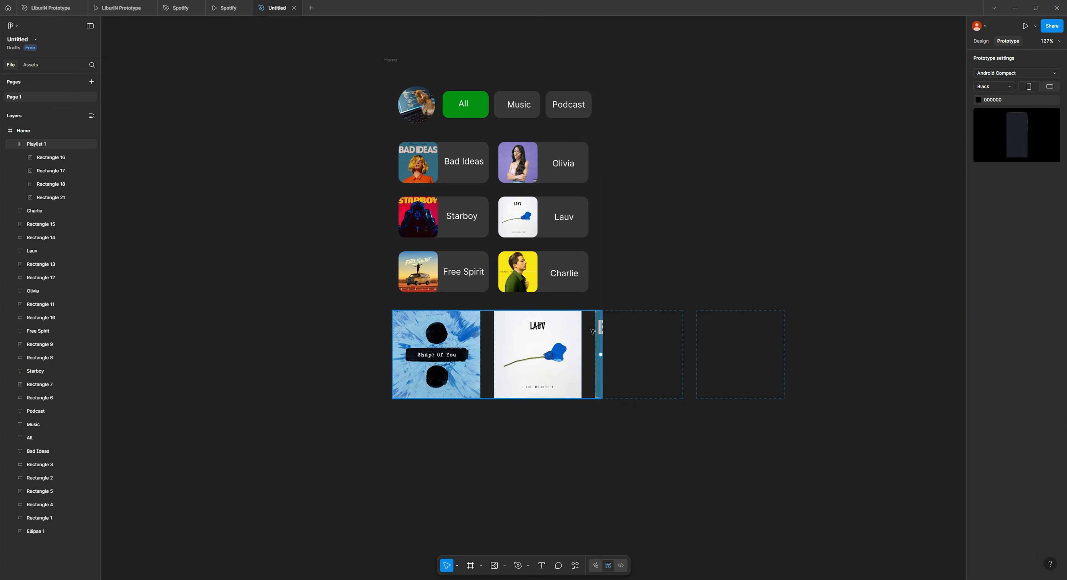
Step: Preview the Untitled prototype and test the horizontal scrolling of the album covers, then return to the design
left_click(1026, 25)
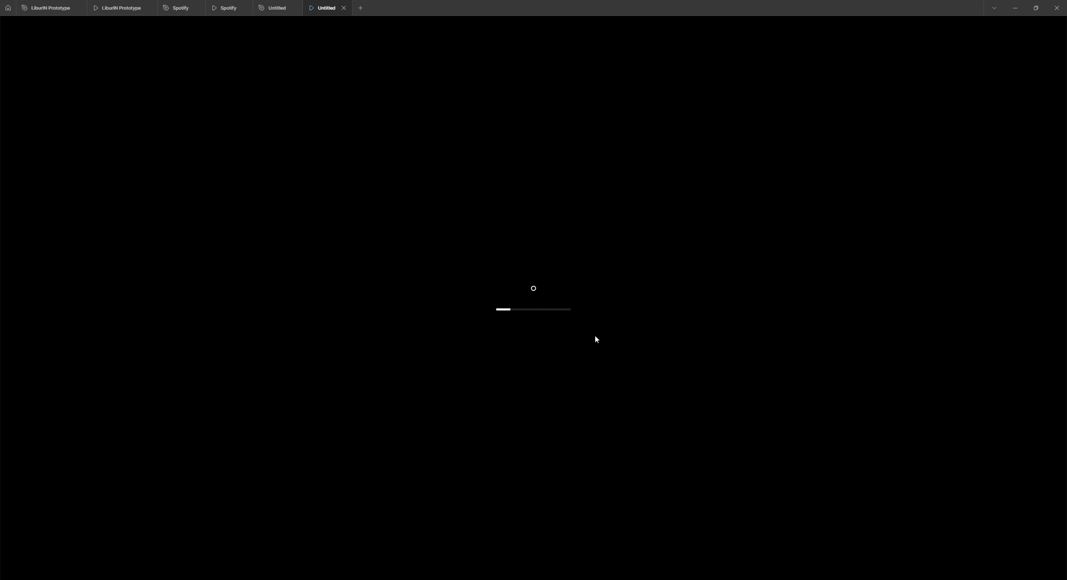
left_click_drag(599, 343, 659, 344)
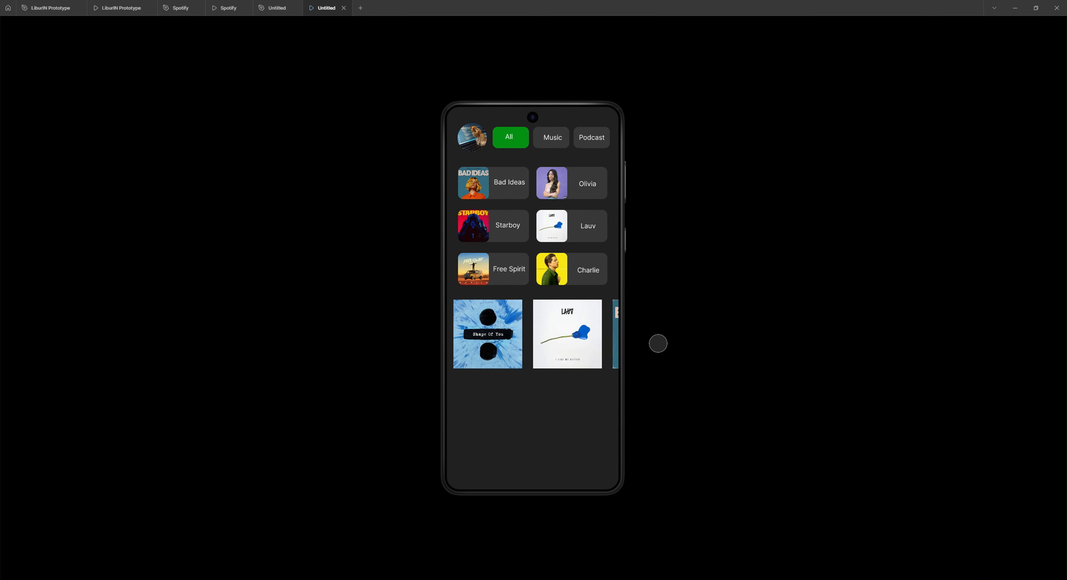
left_click(277, 8)
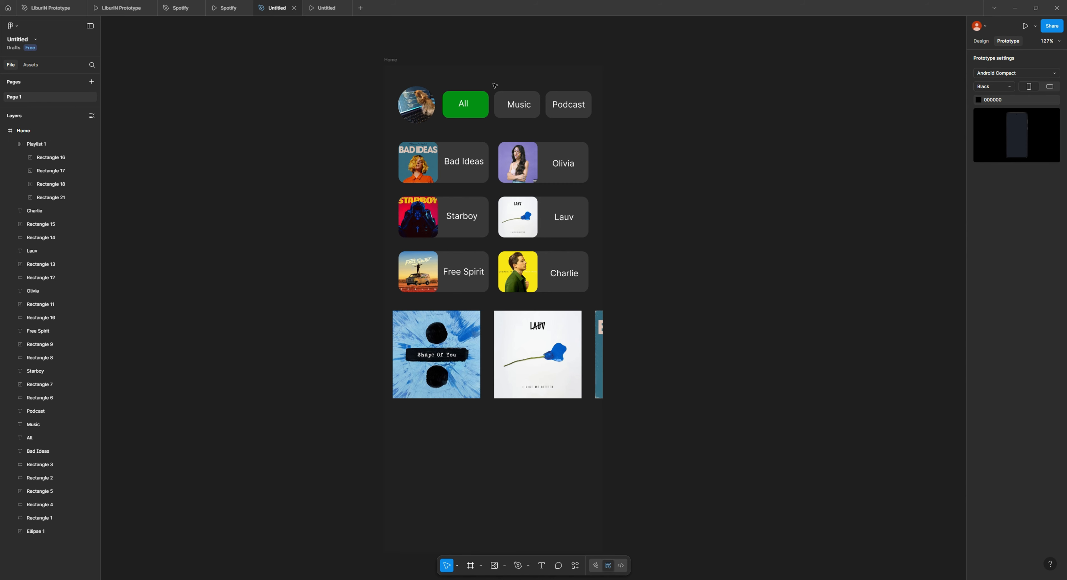
Step: Compare the Home screen with the Spotify prototype and the Untitled preview, then return to the Untitled design
scroll(503, 269, "up", 2)
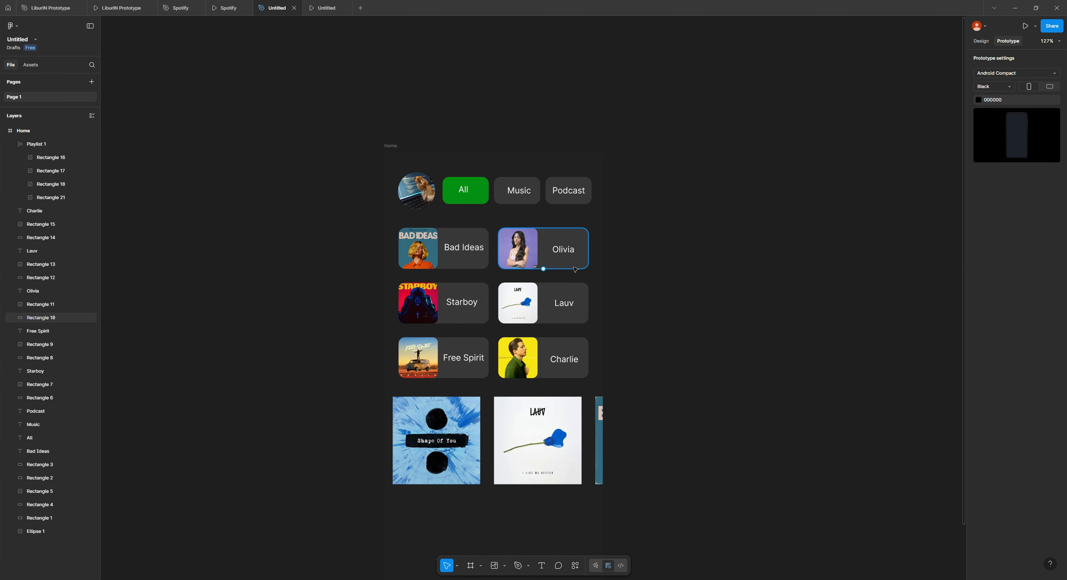
scroll(555, 255, "down", 3)
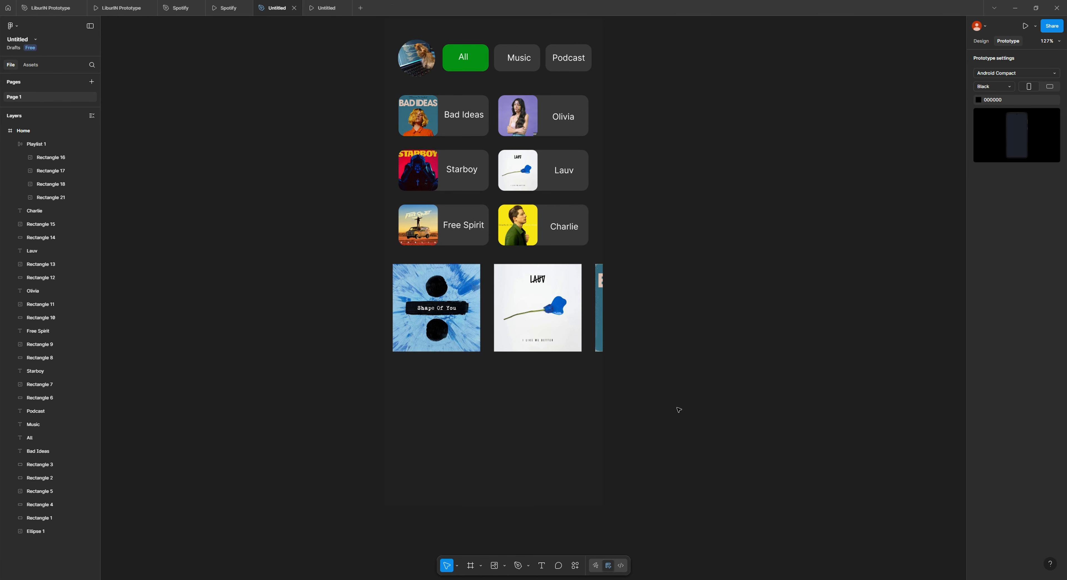
scroll(663, 387, "up", 3)
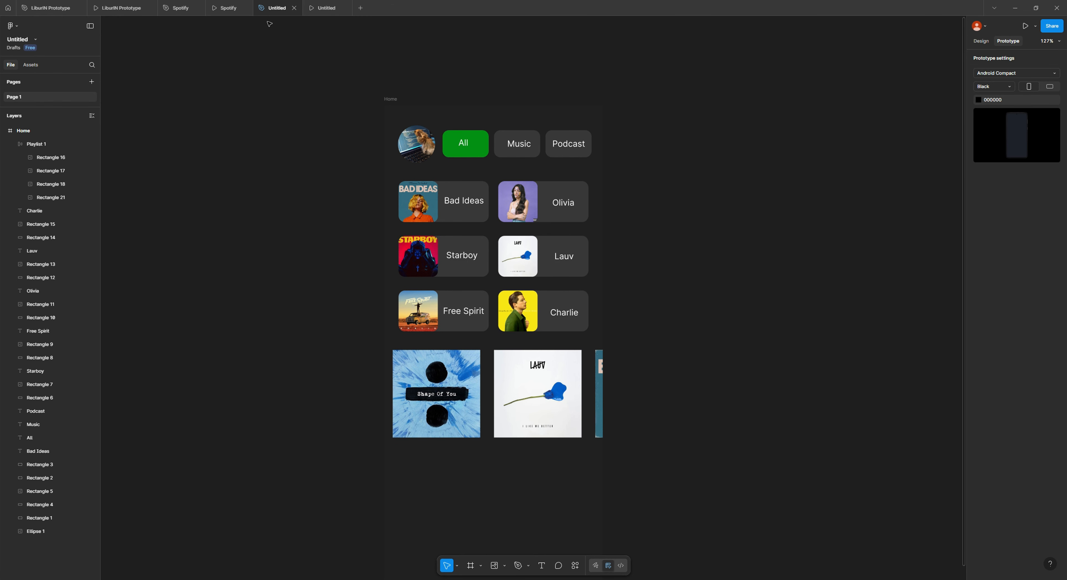
left_click(226, 8)
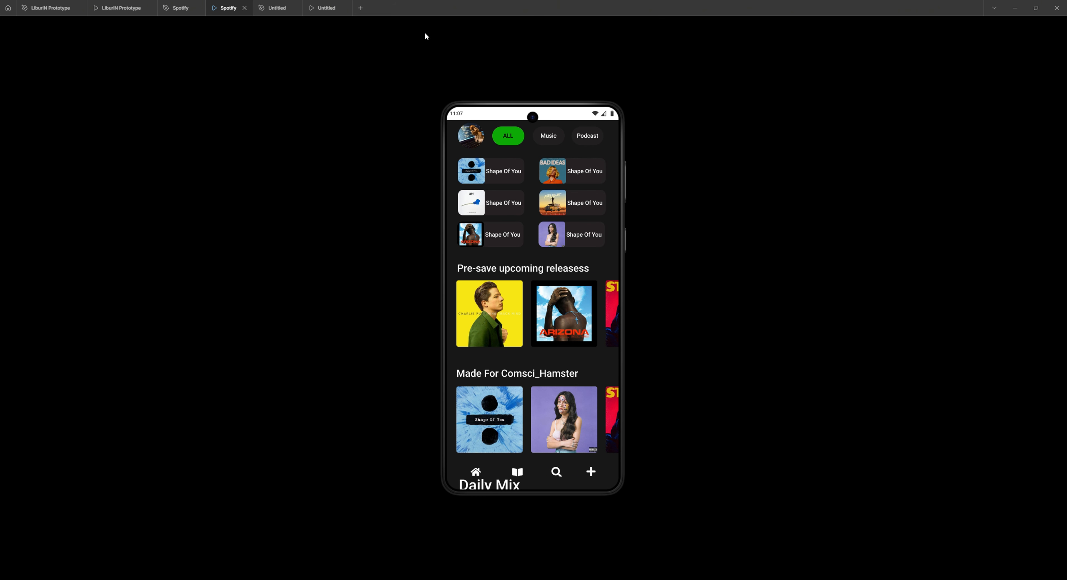
left_click(326, 8)
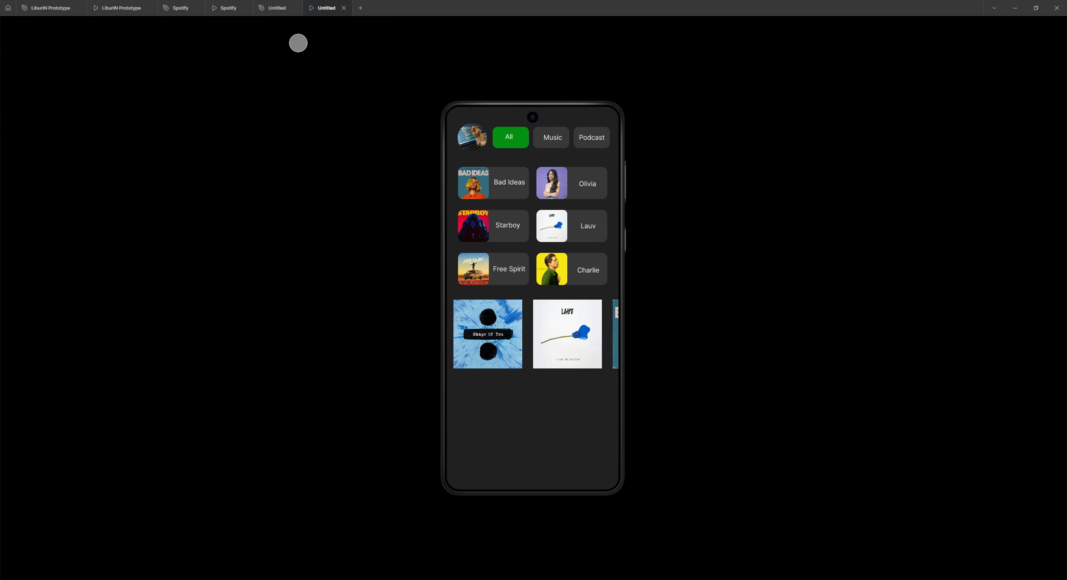
left_click(277, 8)
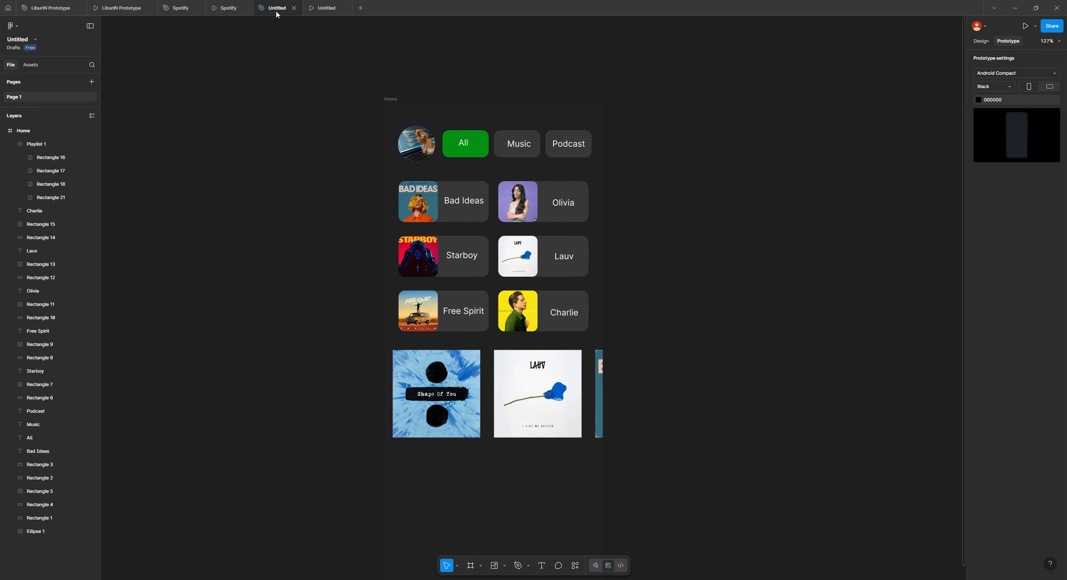
Step: Search the plugins for "sta" and try to run Status Bar 1-click without selecting a frame
left_click(576, 566)
left_click(504, 427)
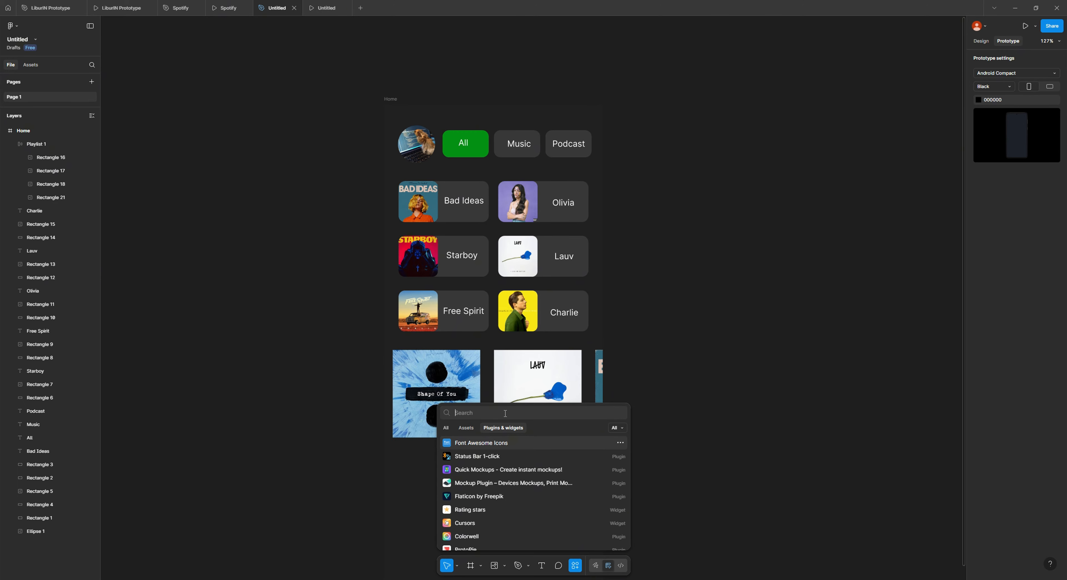
type("sta")
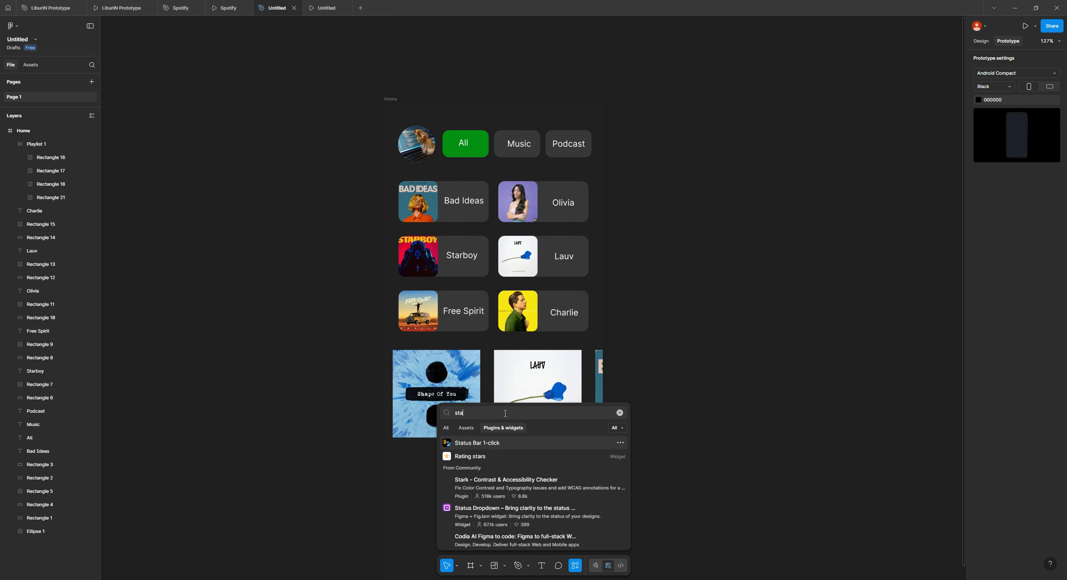
left_click(522, 441)
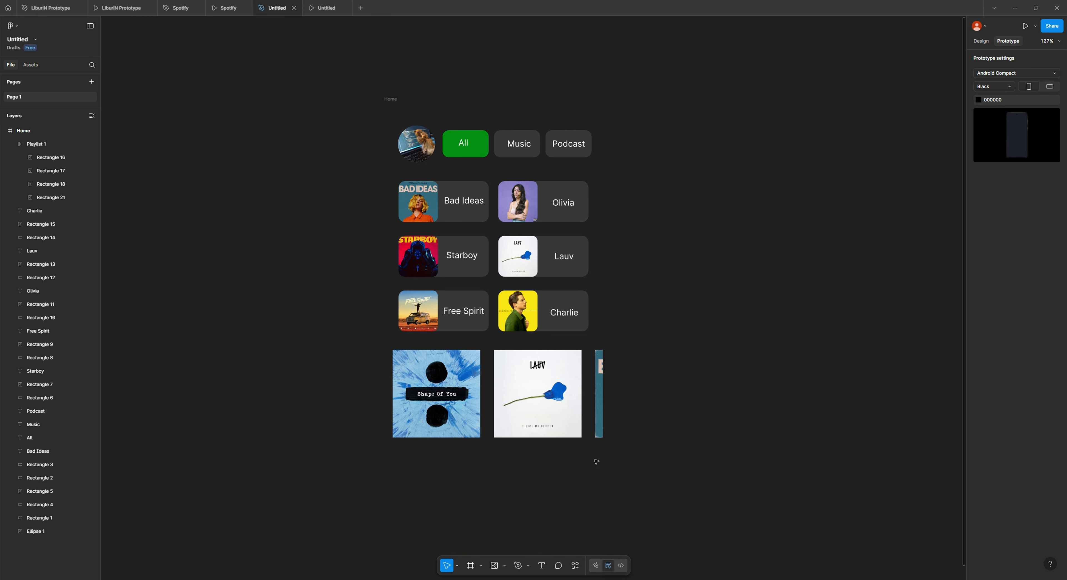
scroll(643, 429, "down", 2)
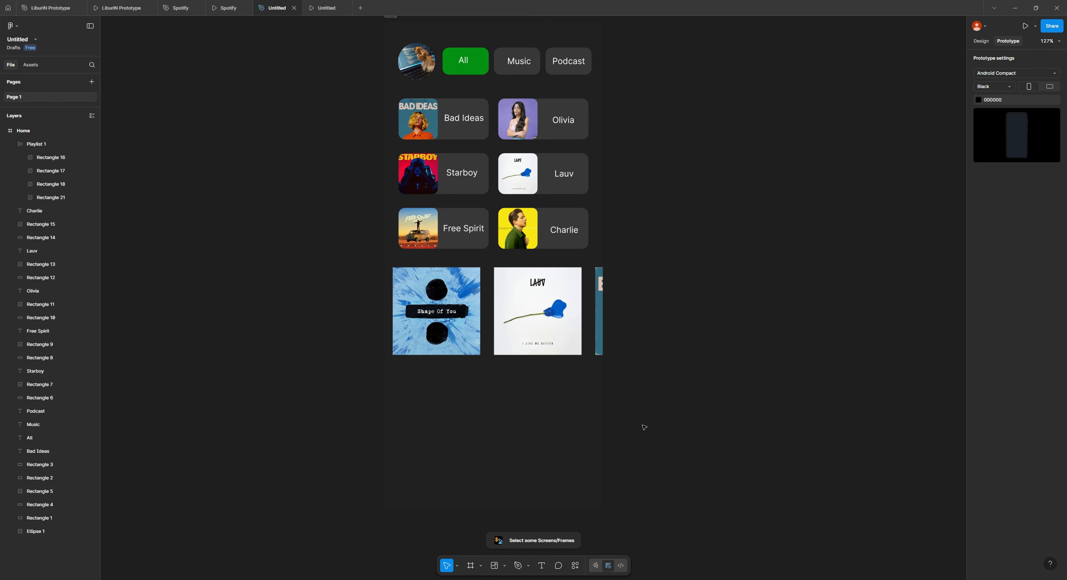
scroll(650, 427, "up", 1)
scroll(657, 426, "up", 1)
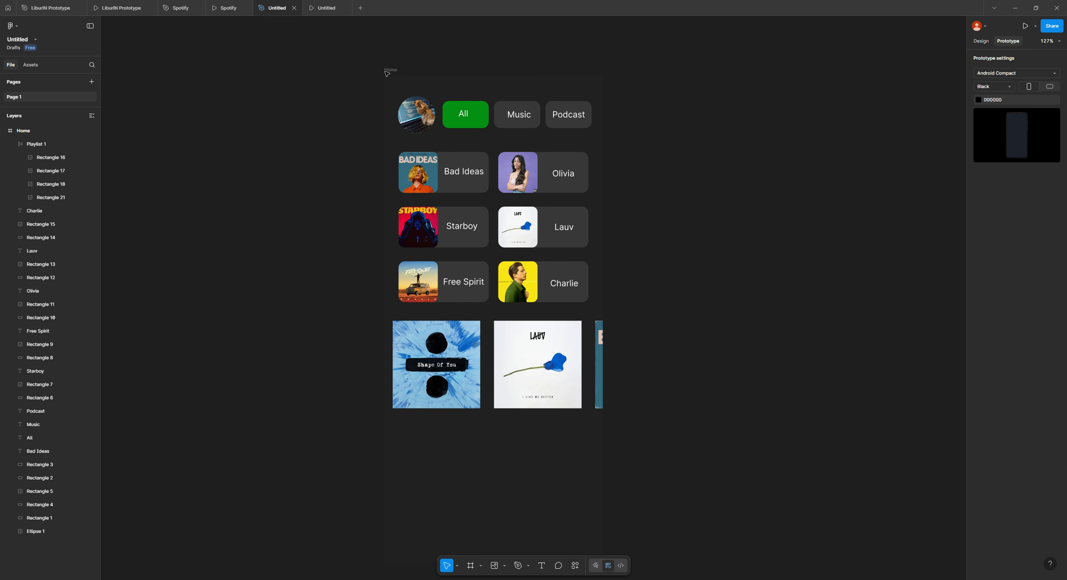
Step: Select the Home frame and run Status Bar 1-click on it to add a status bar and home bar
left_click(580, 539)
left_click(575, 566)
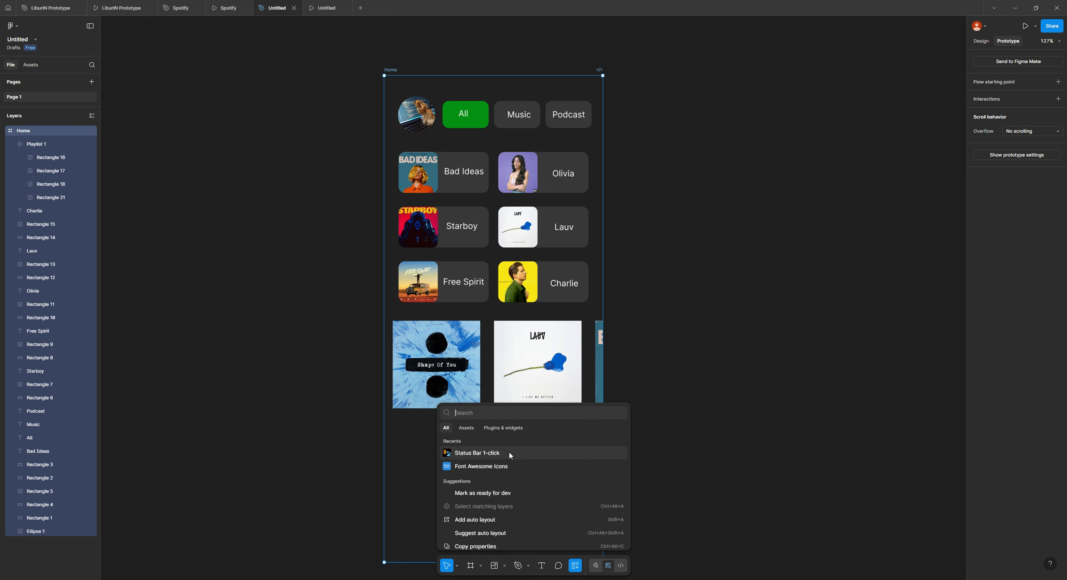
left_click(504, 453)
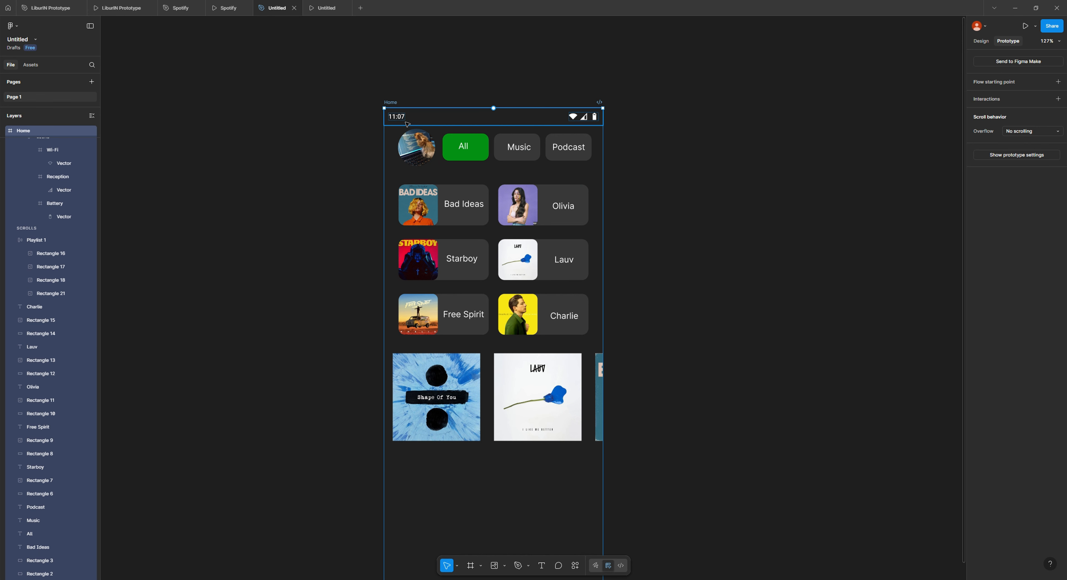
Step: Examine the added Status Bar and Bottom/Home Bar on the Home frame and their entries in the layer list
scroll(539, 471, "down", 5)
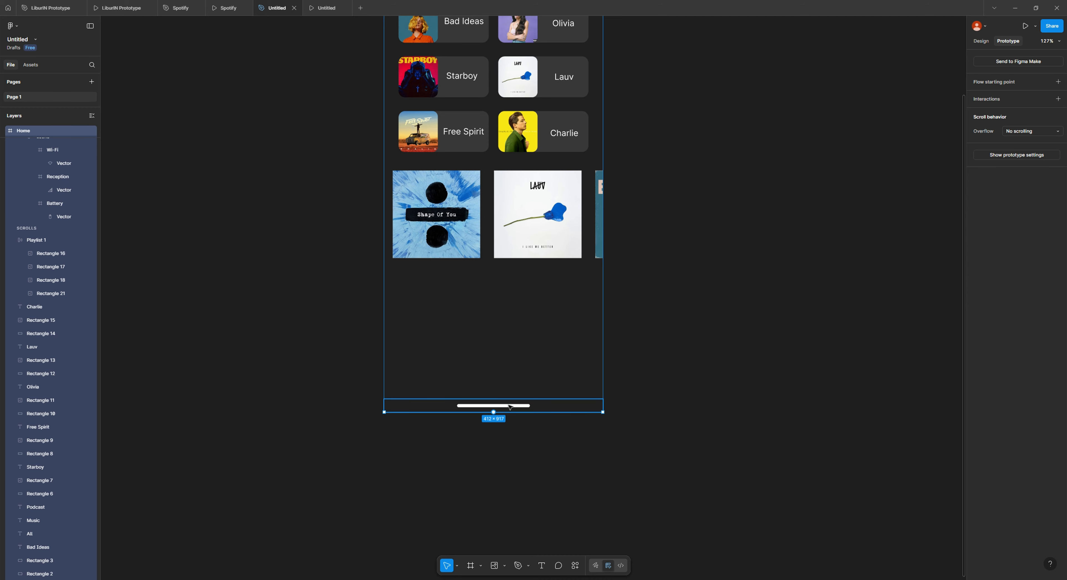
scroll(140, 234, "down", 1)
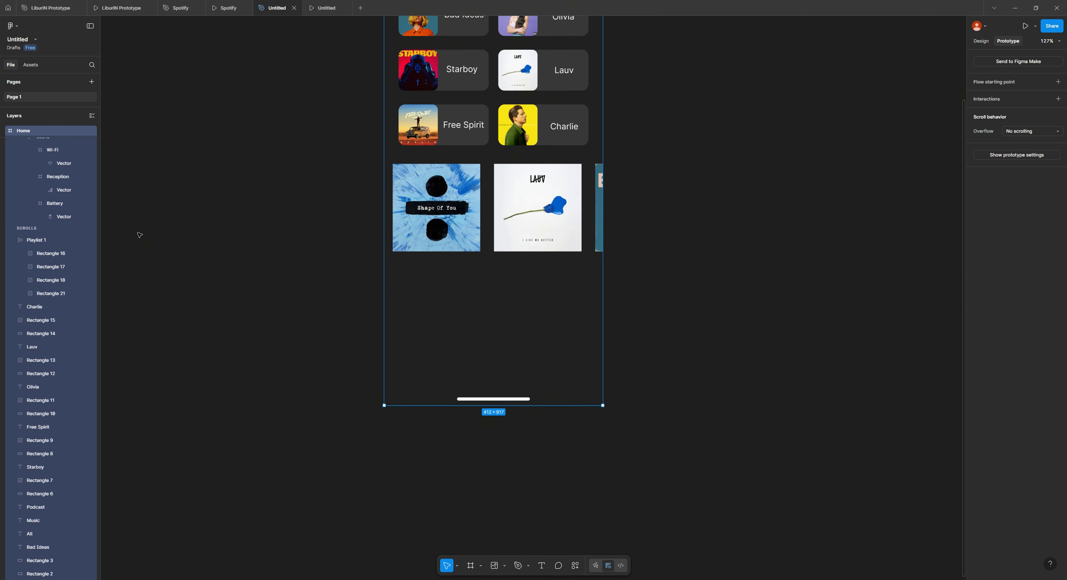
scroll(83, 225, "down", 3)
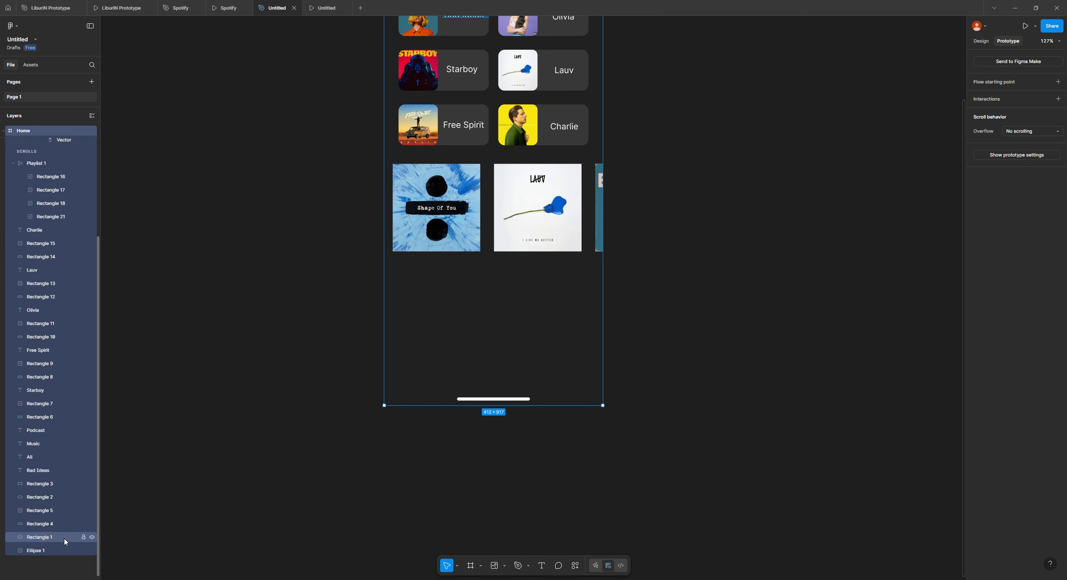
scroll(64, 462, "up", 6)
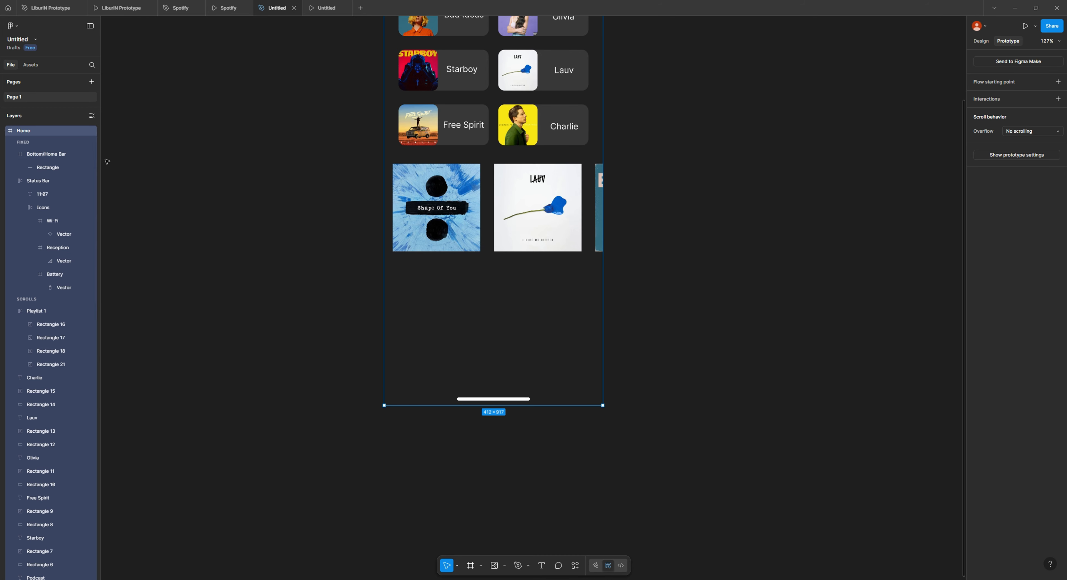
key("Escape")
left_click(41, 155)
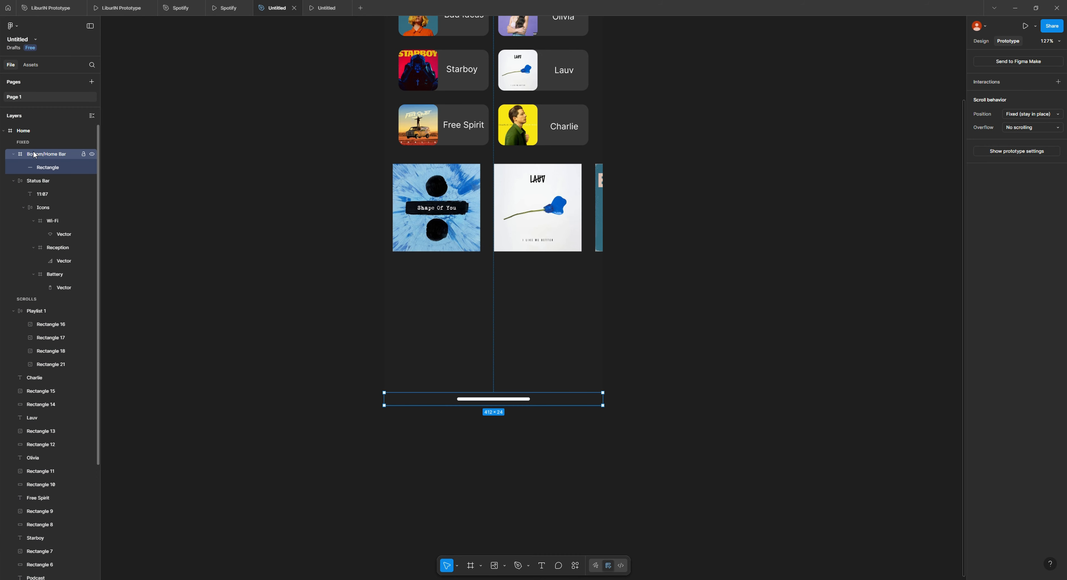
left_click(36, 182)
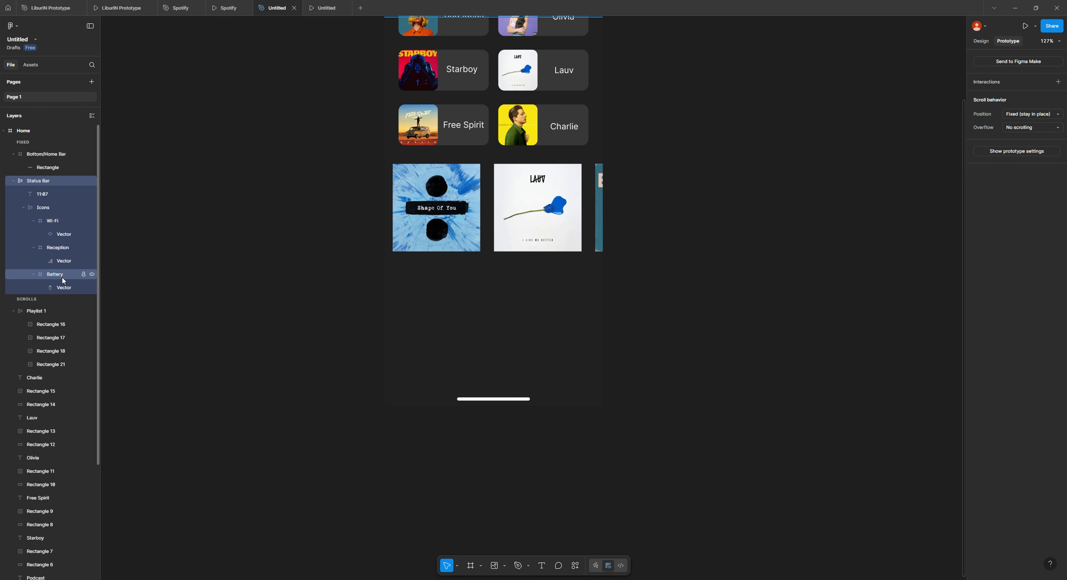
scroll(348, 294, "up", 5)
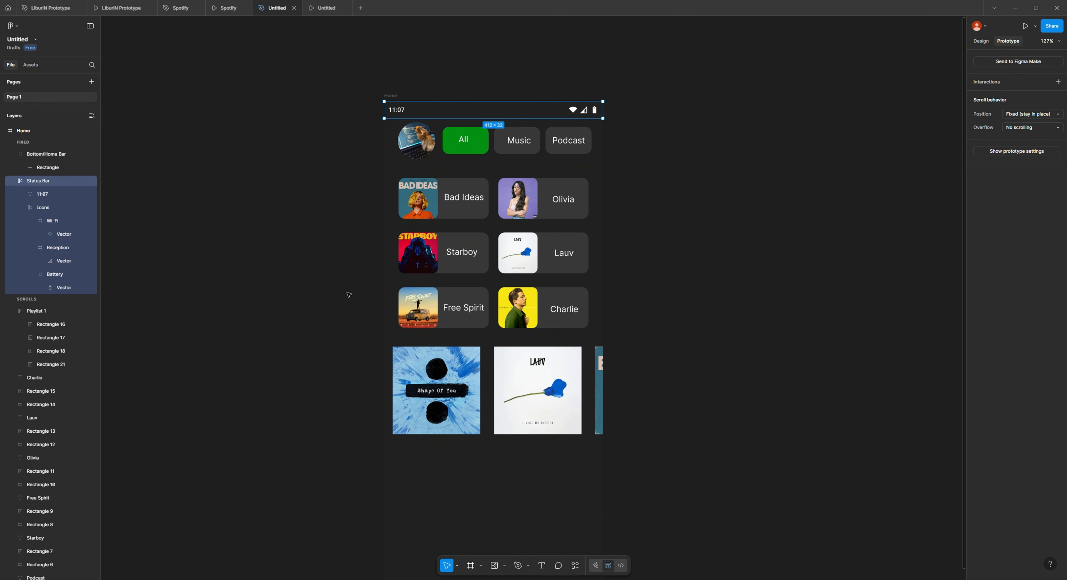
left_click(702, 384)
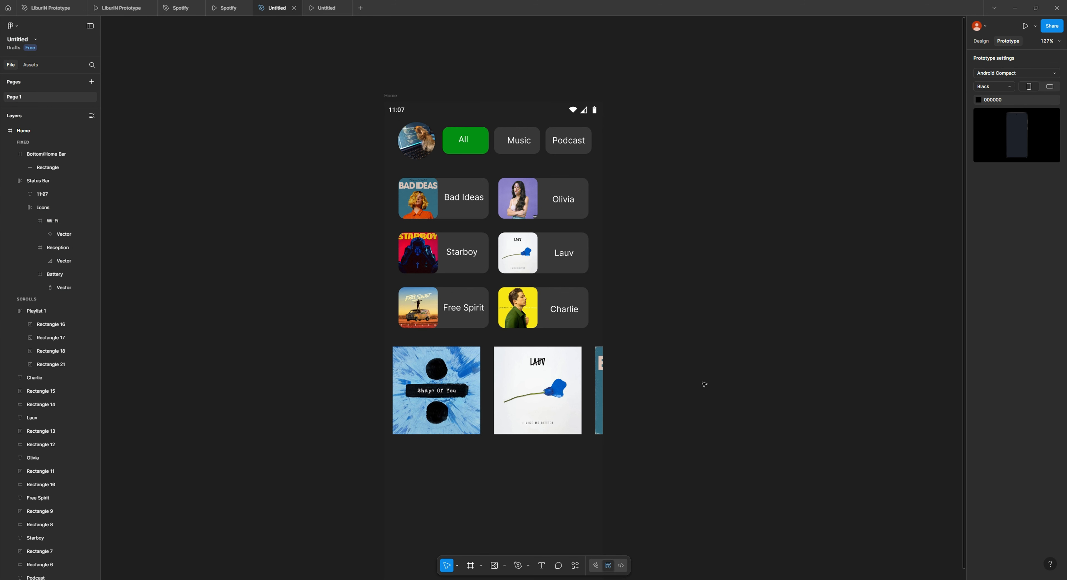
scroll(704, 385, "down", 3)
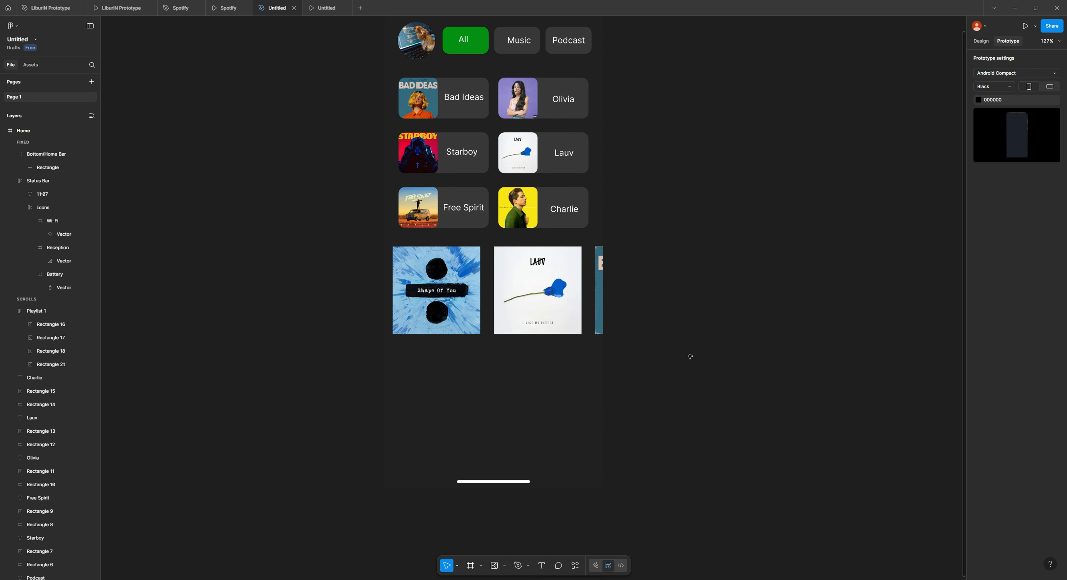
scroll(691, 358, "up", 5)
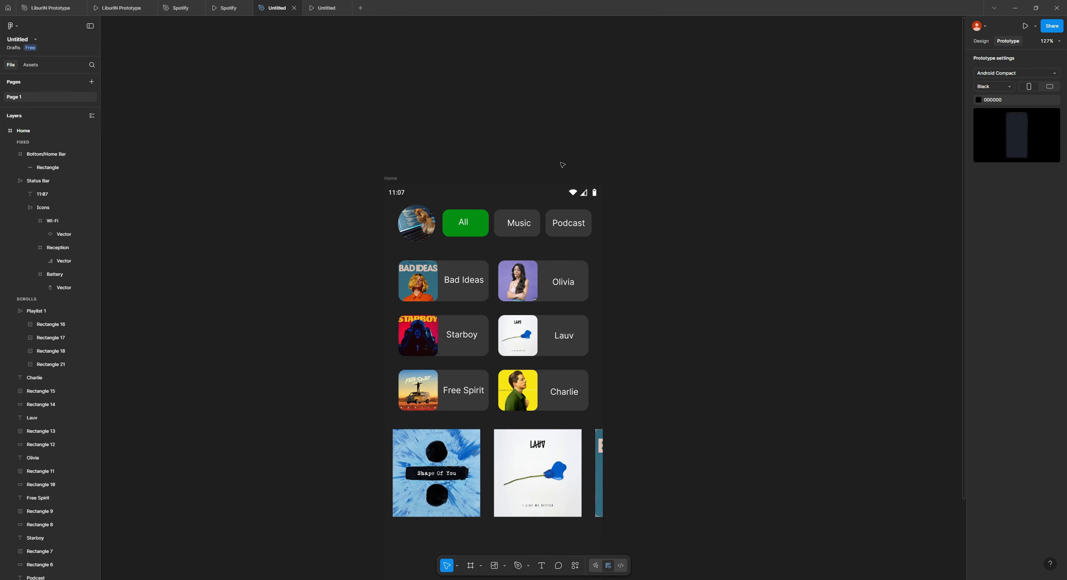
Step: Delete the Status Bar and the Bottom/Home Bar from the Home frame
key("ctrl+z")
key("ctrl+z")
left_click(622, 228)
key("ctrl+z")
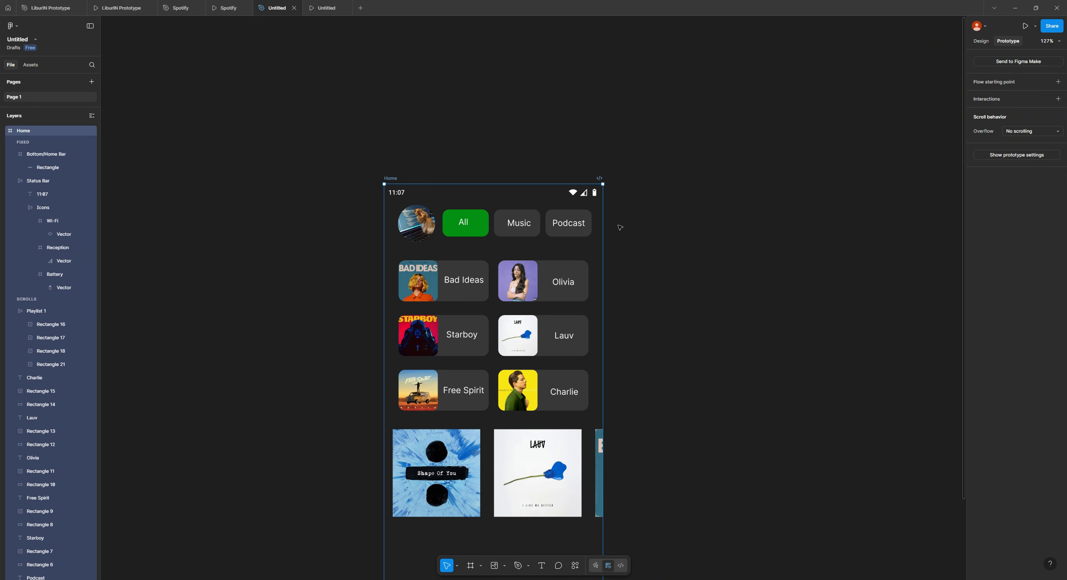
left_click(547, 193)
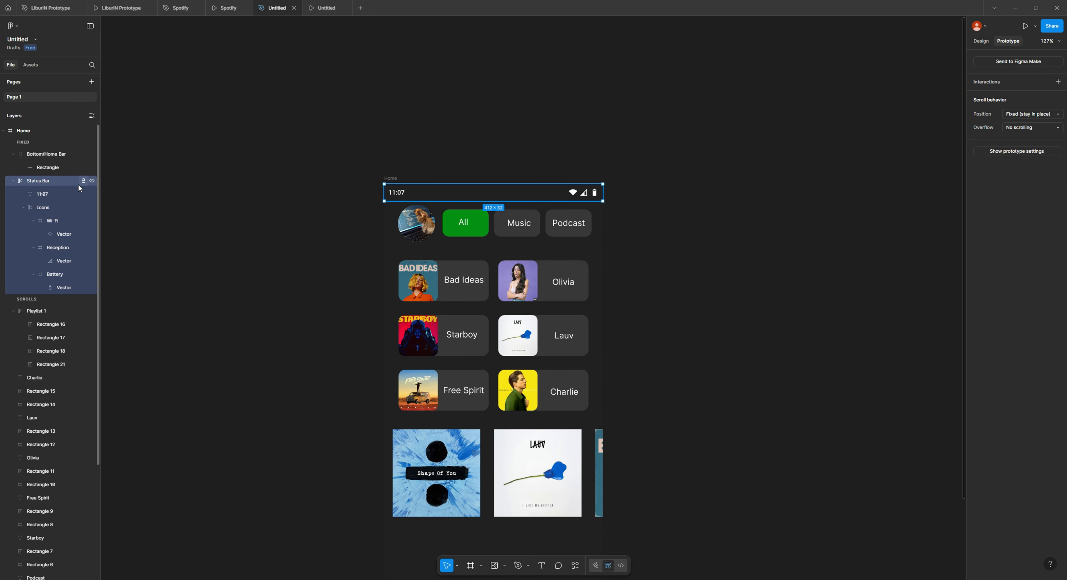
key("Delete")
scroll(539, 414, "down", 5)
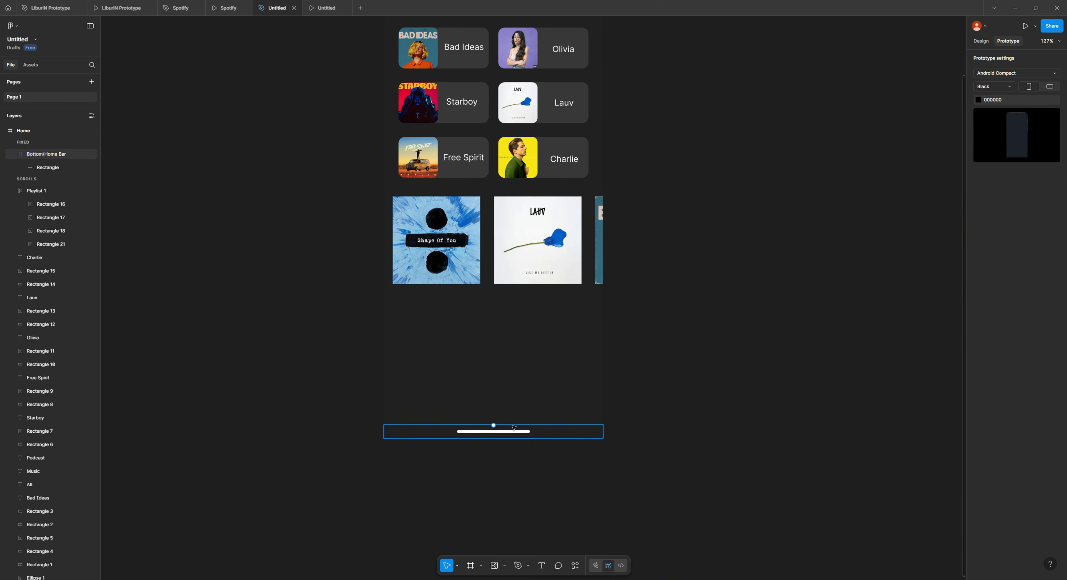
left_click(544, 430)
key("Delete")
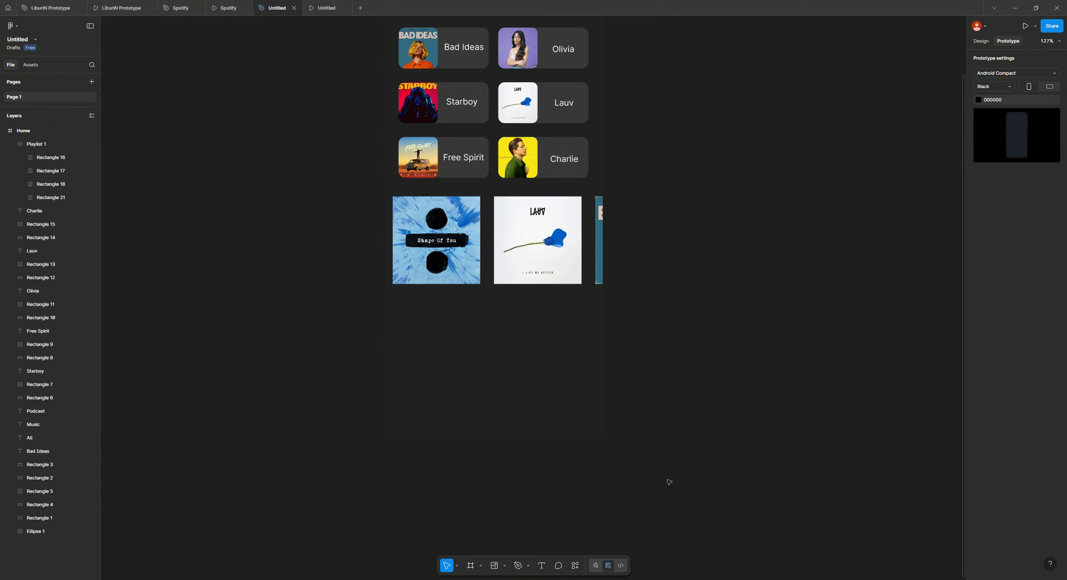
Step: Try again to run Status Bar 1-click with no frame selected
left_click(575, 565)
left_click(489, 455)
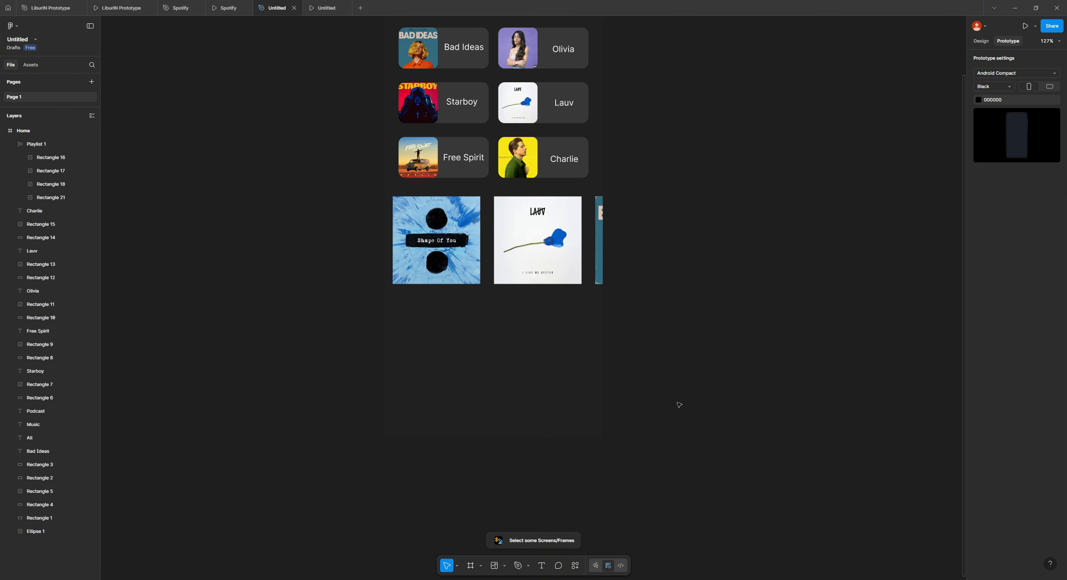
scroll(663, 427, "up", 4)
scroll(590, 536, "down", 1)
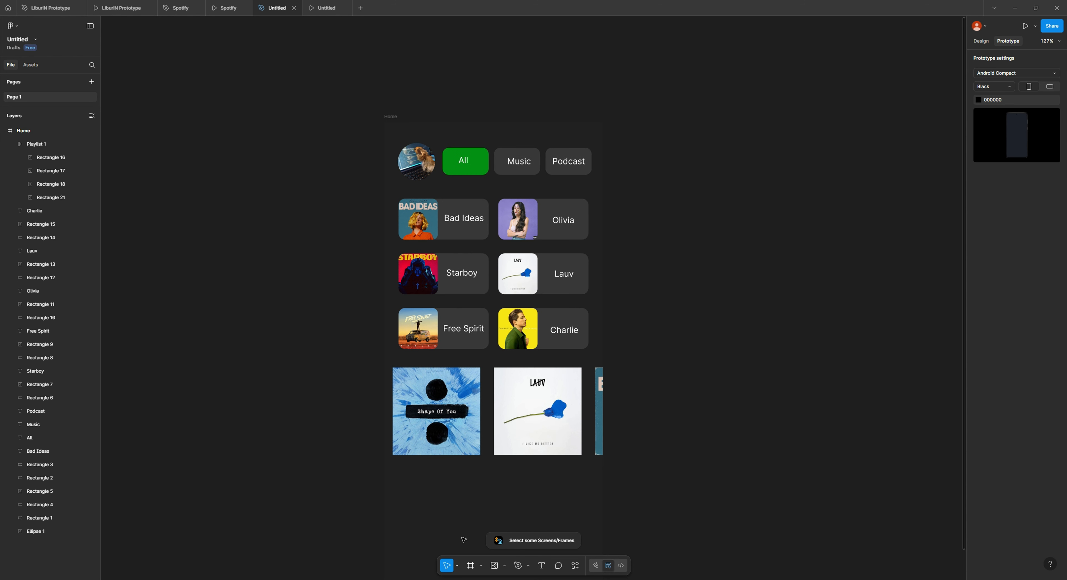
left_click(574, 565)
left_click(509, 461)
scroll(657, 230, "down", 2)
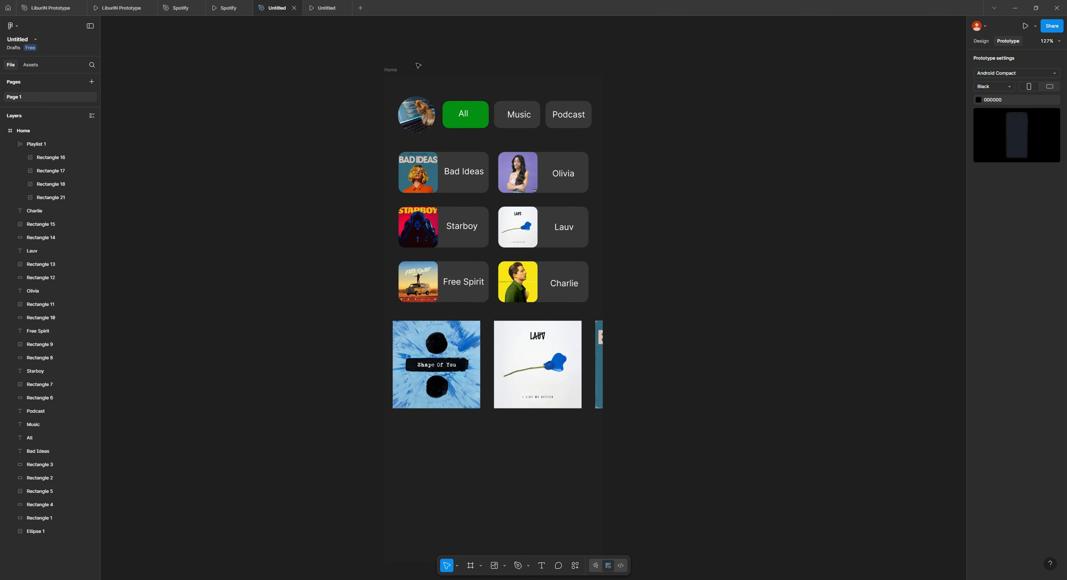
Step: Apply the Status Bar 1-click plugin to the selected Home frame and check both ends of the screen
left_click(395, 70)
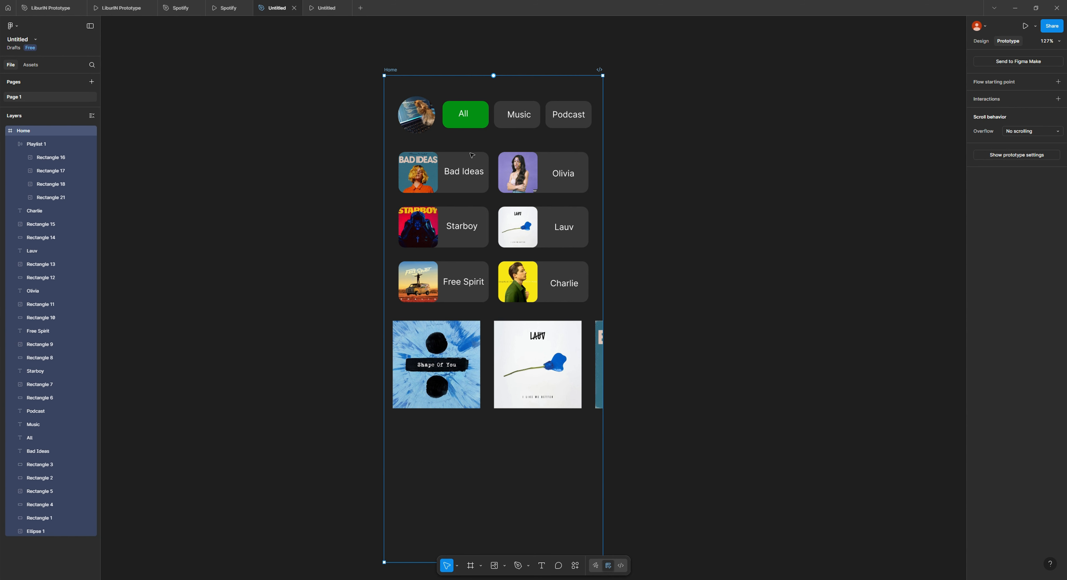
scroll(676, 428, "down", 3)
left_click(575, 565)
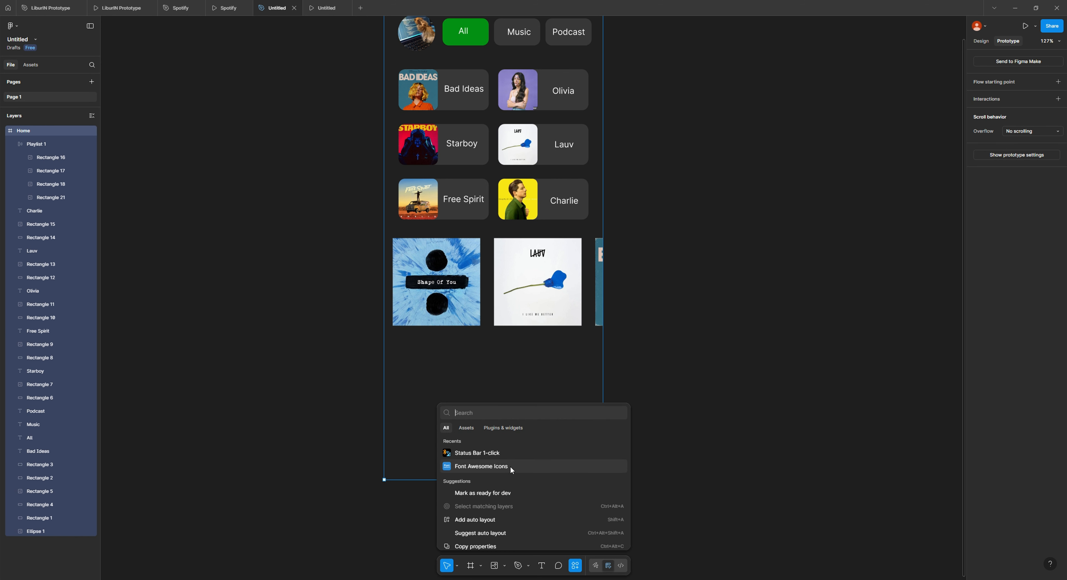
scroll(779, 369, "up", 10)
left_click(390, 220)
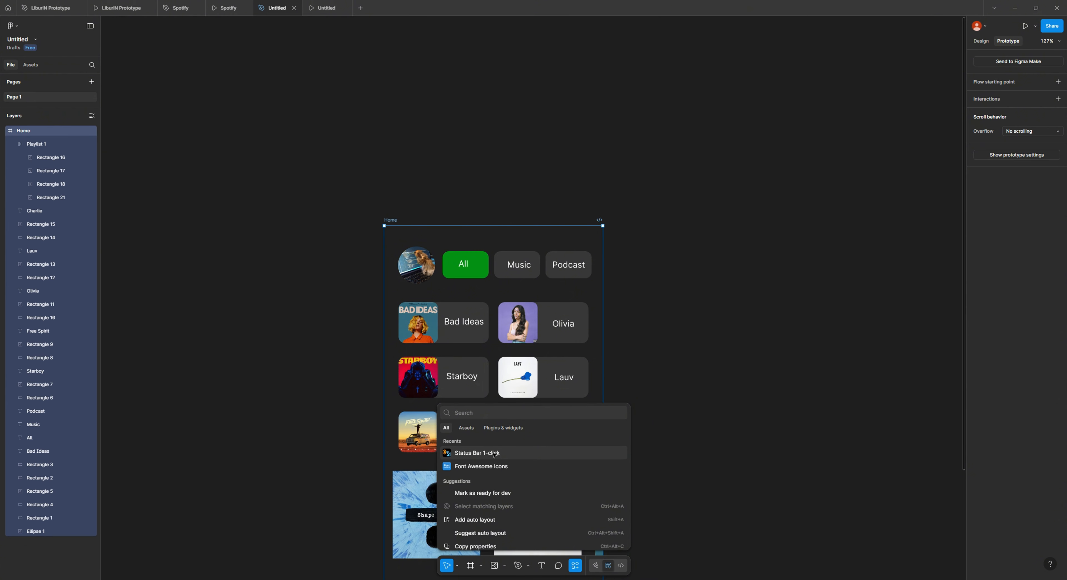
left_click(477, 453)
scroll(647, 321, "down", 5)
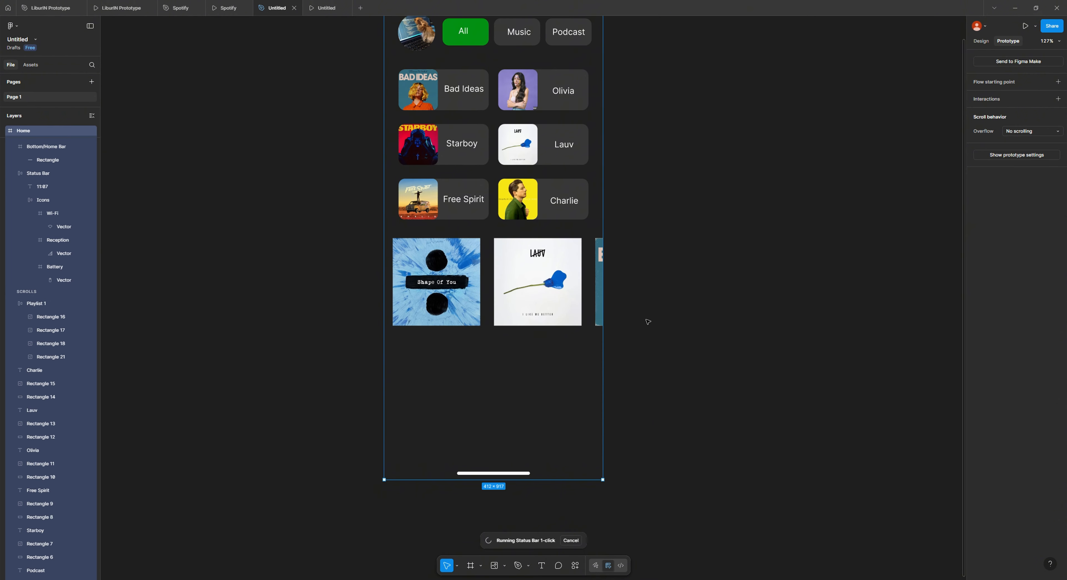
left_click(695, 395)
scroll(689, 376, "up", 4)
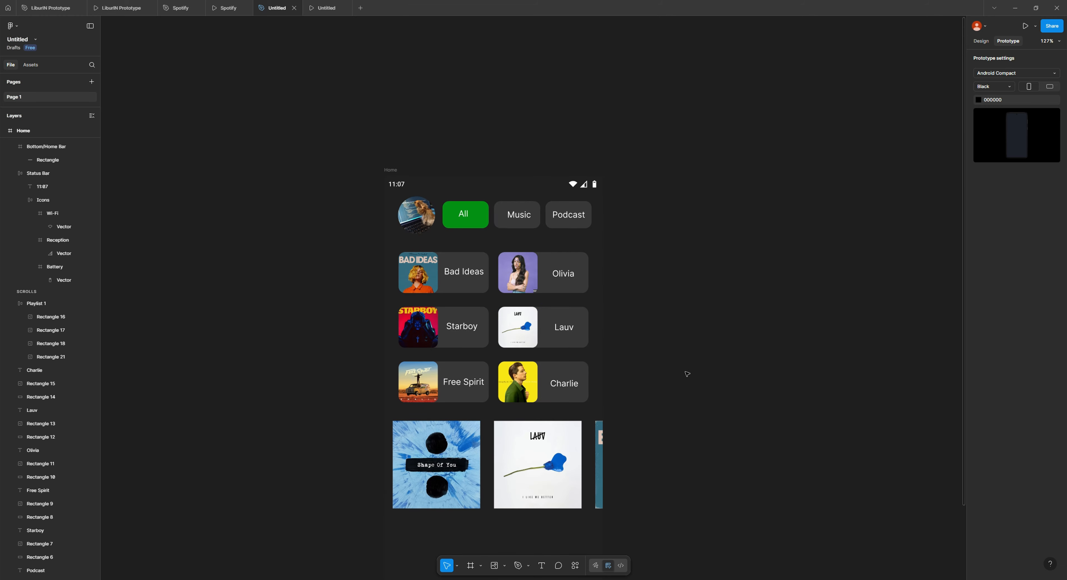
scroll(675, 369, "down", 5)
scroll(654, 376, "up", 3)
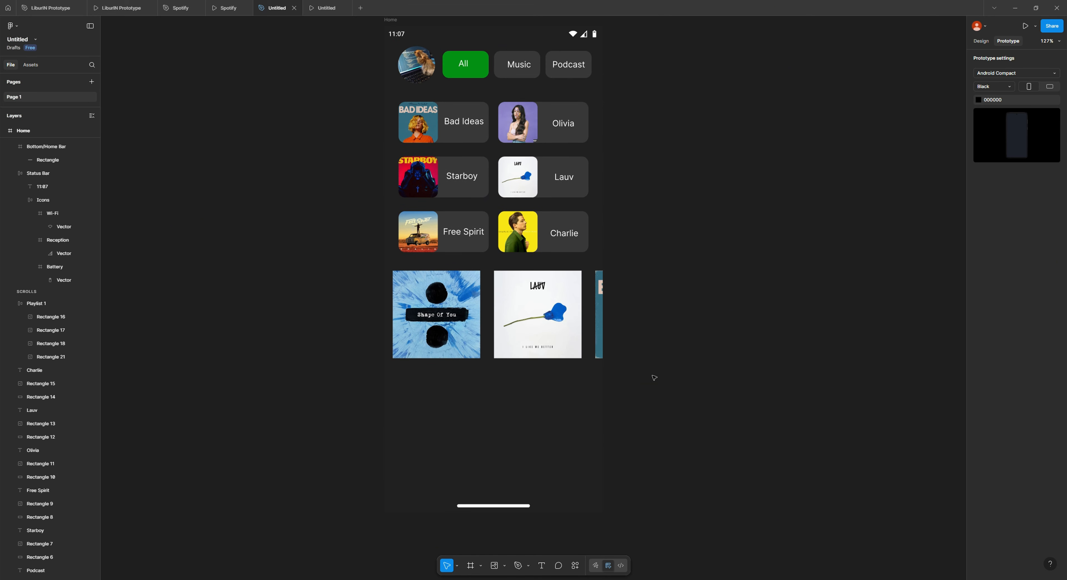
Step: Duplicate the album cover row below the original and add the heading "Presave upcoming Release" above the upper row
scroll(653, 375, "down", 2)
left_click(473, 322)
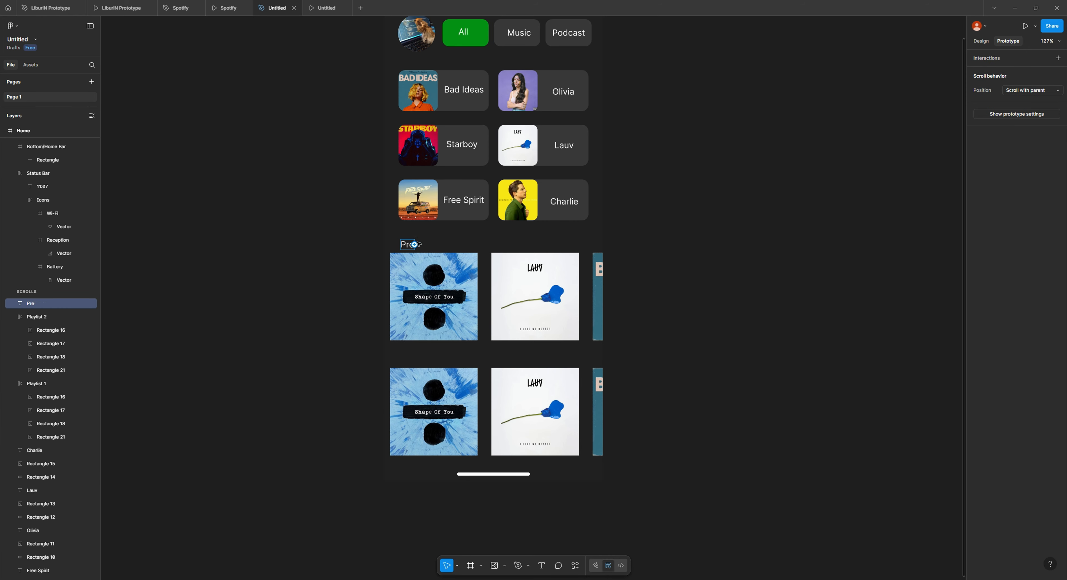
type("save upcoming")
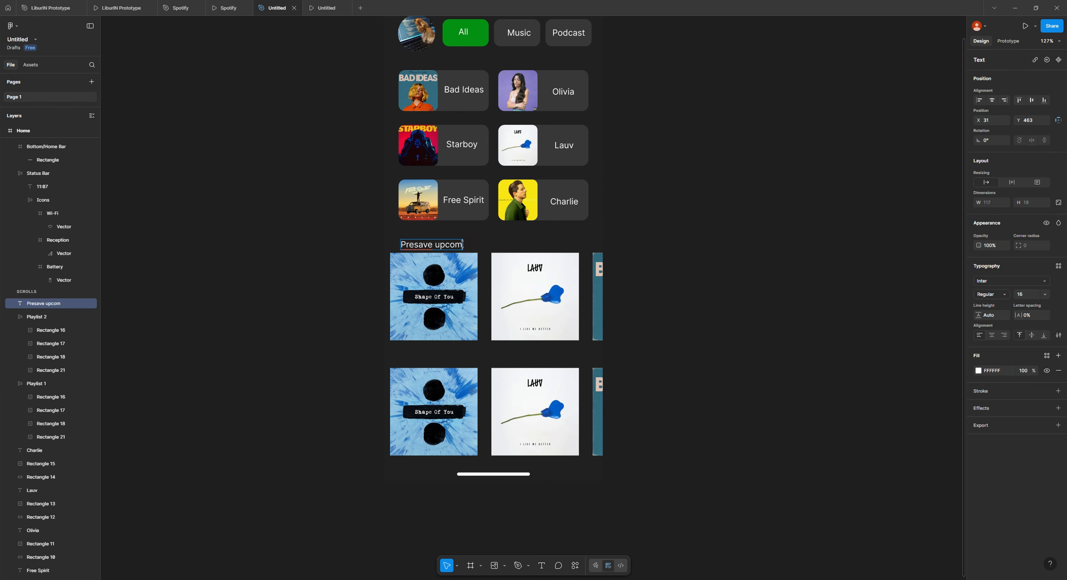
type("Release")
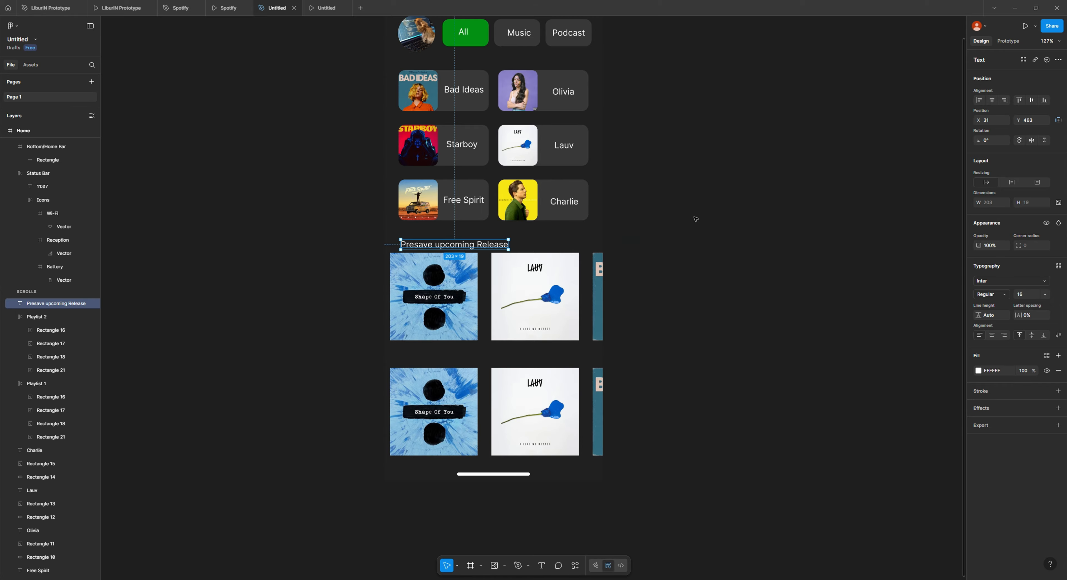
Step: Align the "Presave upcoming Release" heading with the covers' left edge and give it a larger size and bolder weight
scroll(696, 219, "up", 1)
left_click_drag(460, 291, 450, 292)
left_click(1044, 294)
left_click(1034, 304)
left_click(992, 294)
left_click(1001, 323)
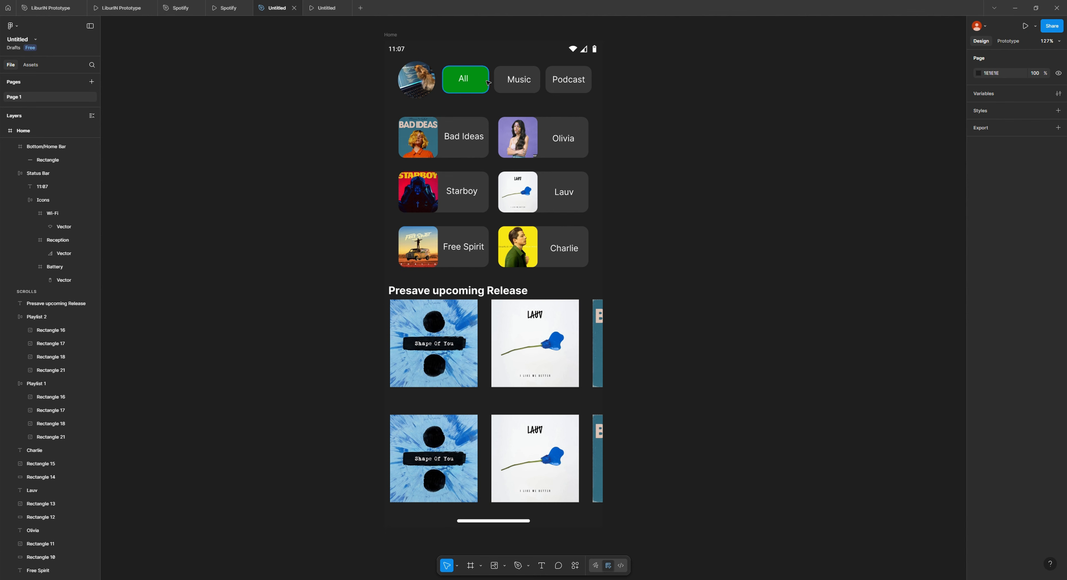
left_click(485, 81)
left_click(522, 84, "shift")
left_click(643, 89)
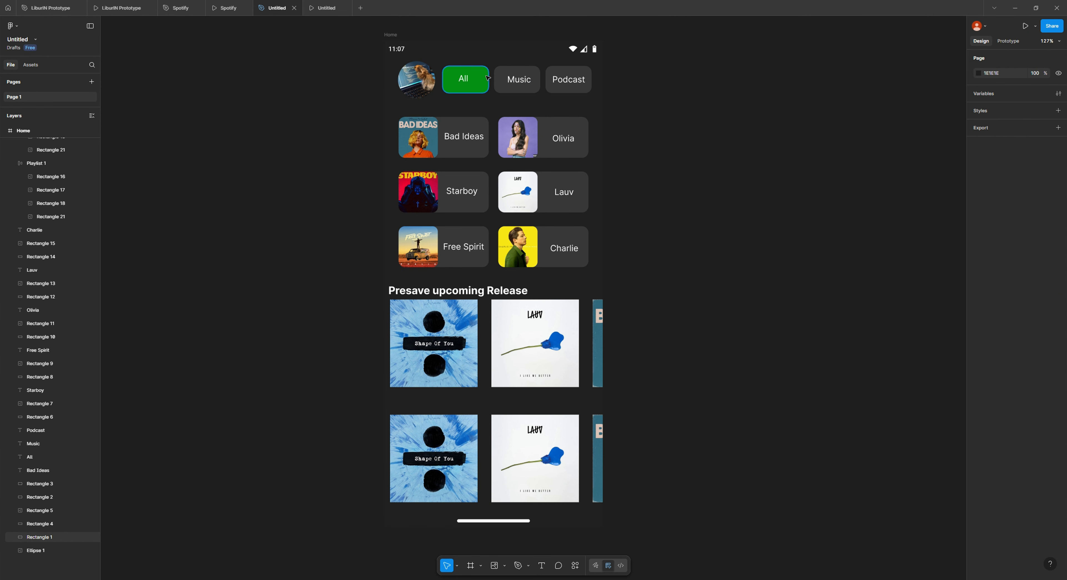
Step: Increase the corner radius of the All, Music and Podcast button rectangles together until they become fully rounded pills
left_click(481, 83)
left_click(535, 85, "shift")
left_click(576, 78, "shift")
left_click(676, 92)
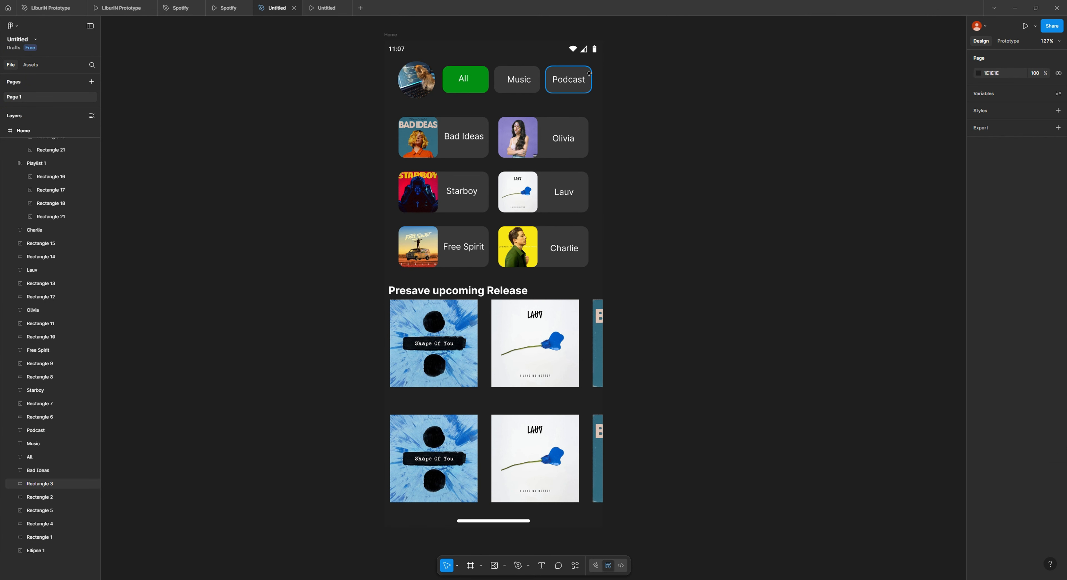
left_click(580, 89)
left_click(534, 88, "shift")
left_click(481, 87, "shift")
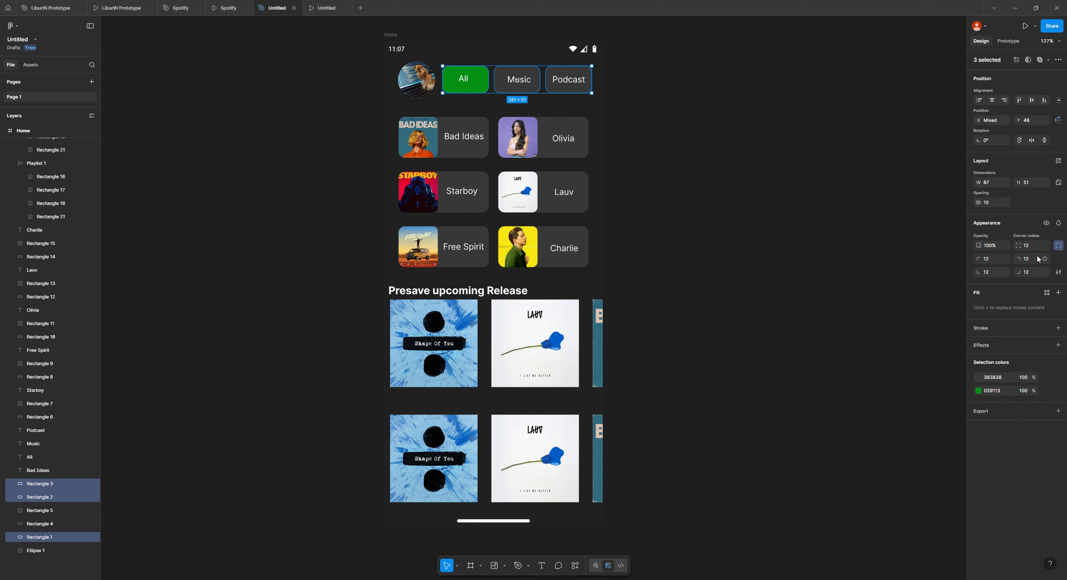
left_click_drag(1020, 247, 98, 241)
left_click(687, 266)
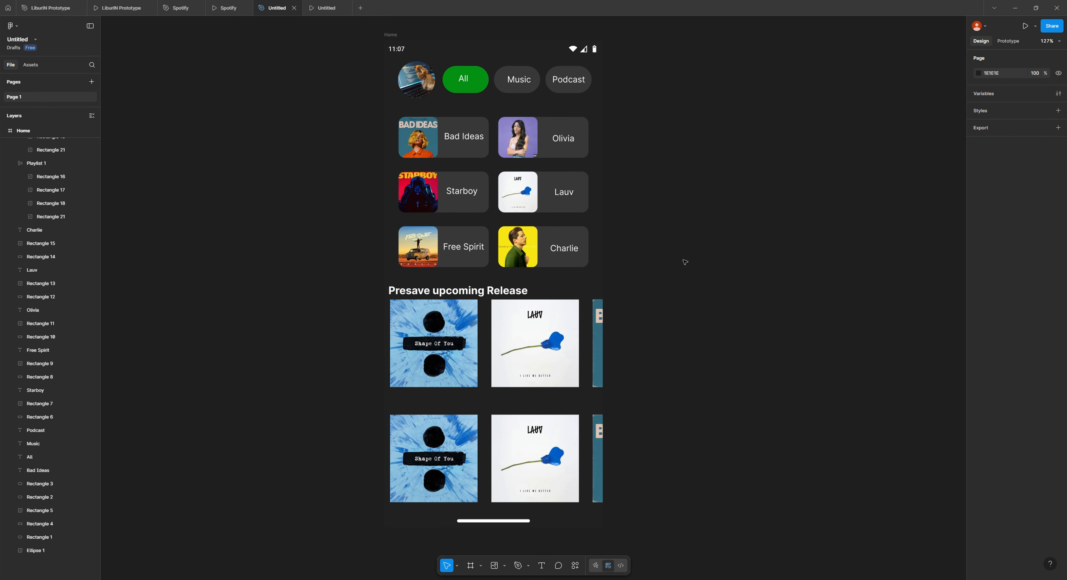
Step: Adjust the round profile picture's image fill: lower exposure, saturation and shadows, and raise contrast, temperature, tint and highlights
scroll(596, 238, "up", 3)
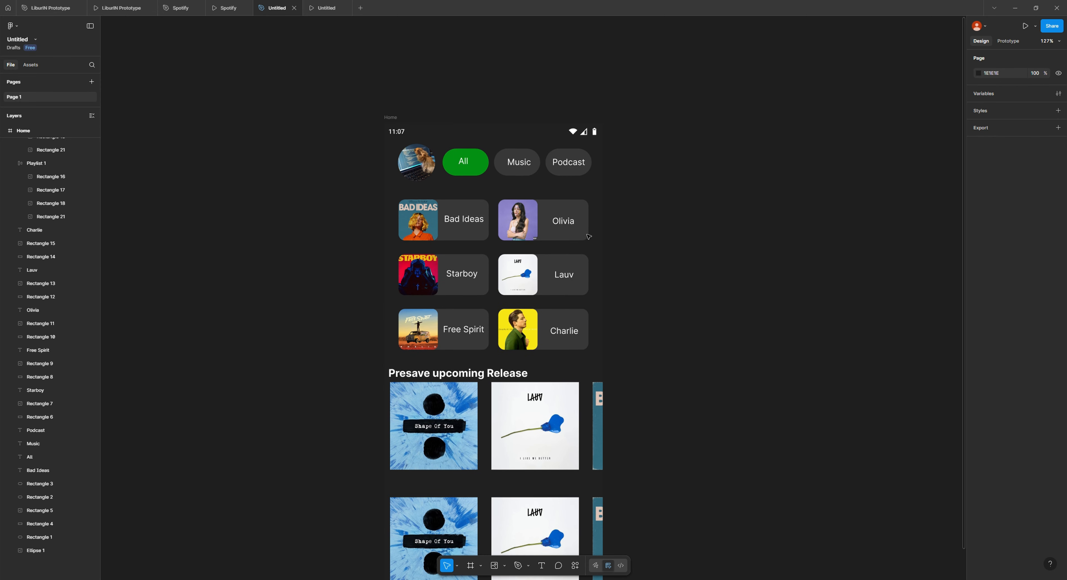
left_click(428, 212)
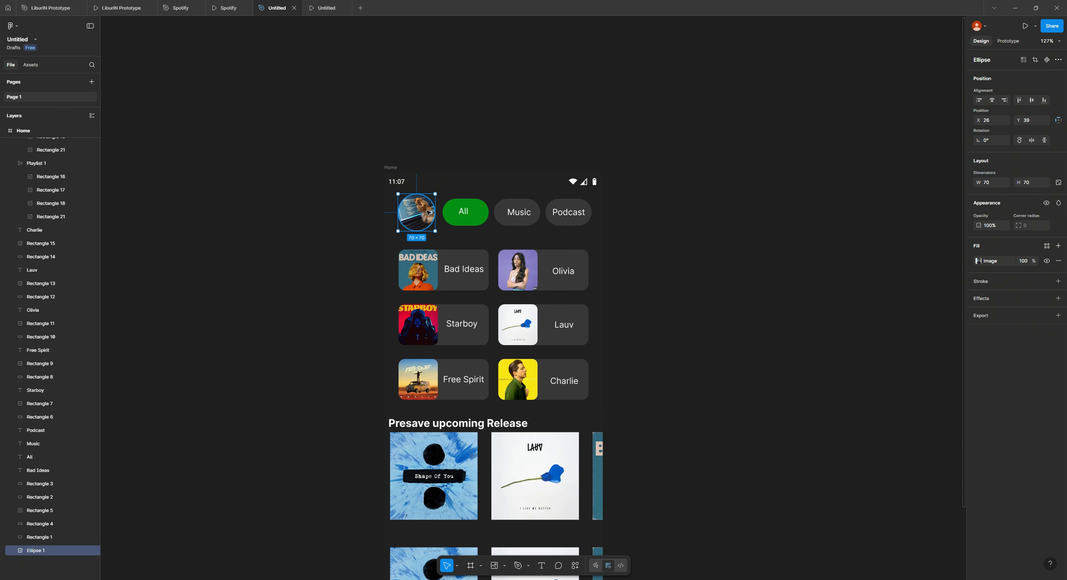
left_click(978, 260)
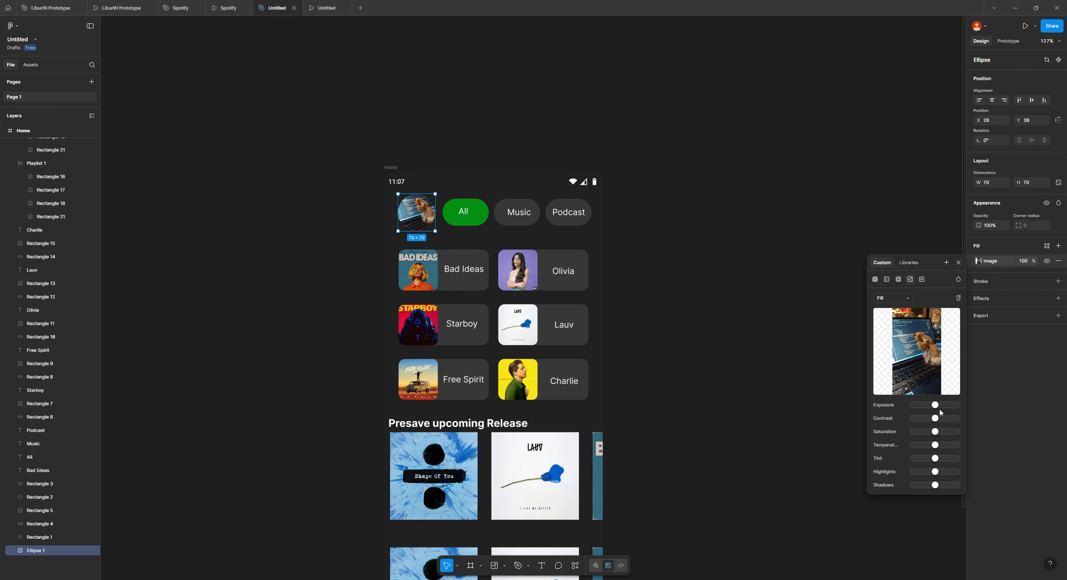
mouse_move(938, 407)
left_mouse_down()
mouse_move(957, 405)
mouse_move(933, 405)
left_mouse_up()
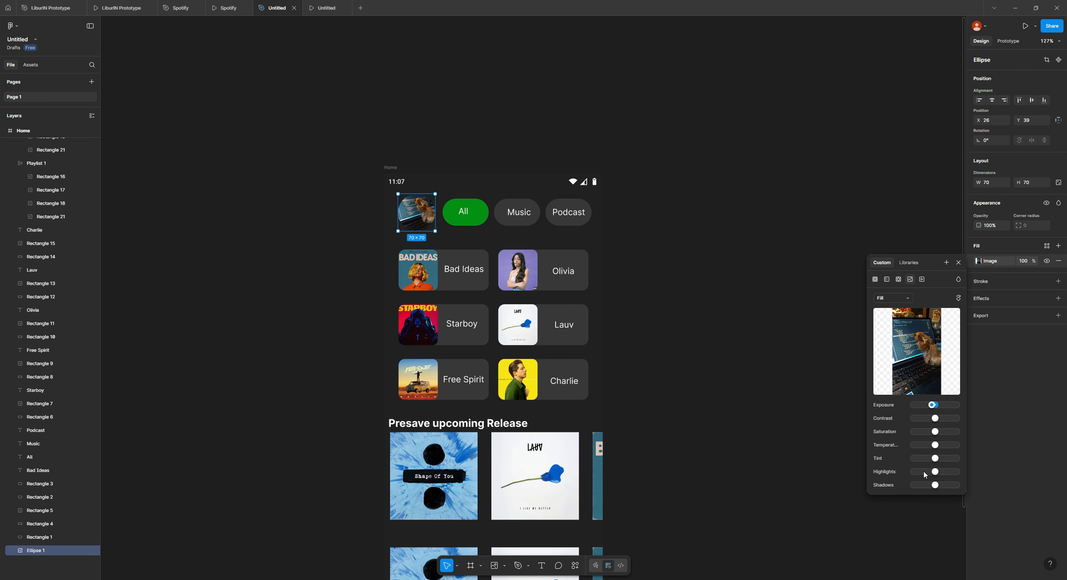
left_click_drag(934, 419, 903, 485)
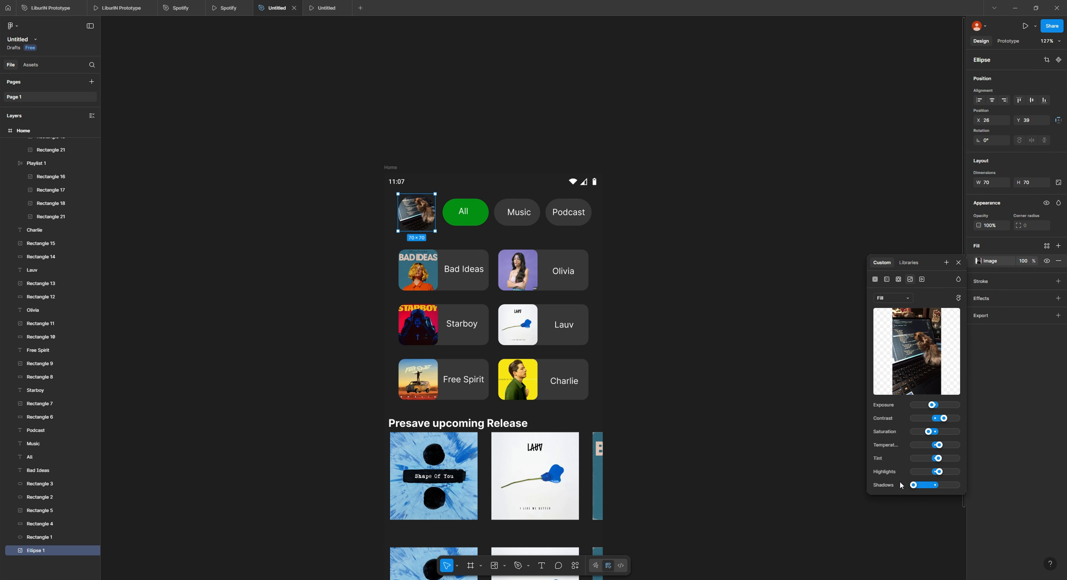
left_click(732, 252)
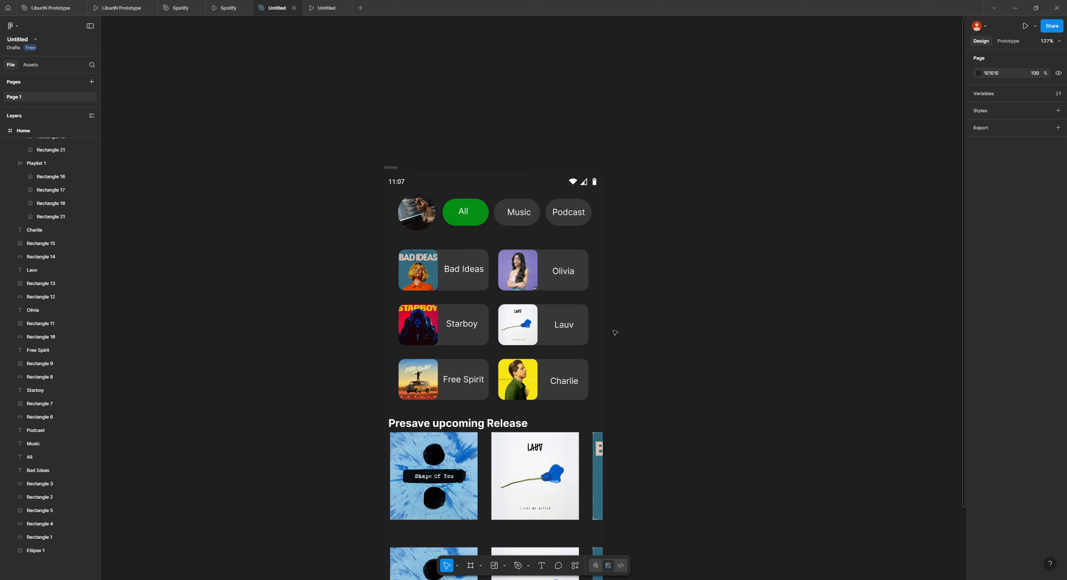
Step: Examine the reference Spotify prototype's vertical scrolling and the sections below its album rows
scroll(615, 332, "down", 5)
scroll(609, 338, "up", 5)
left_click(229, 8)
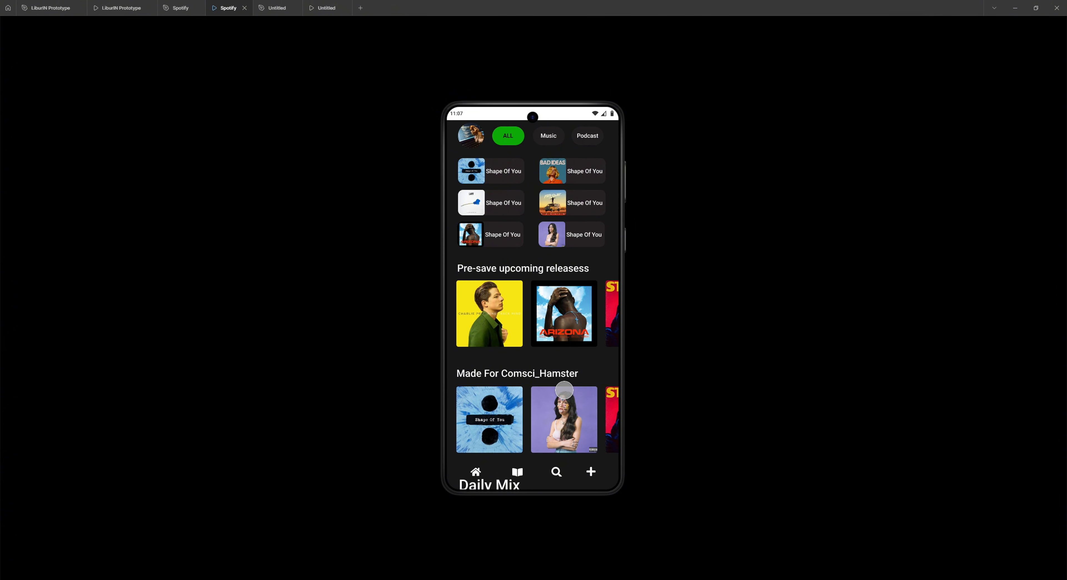
scroll(564, 390, "down", 5)
scroll(534, 408, "up", 3)
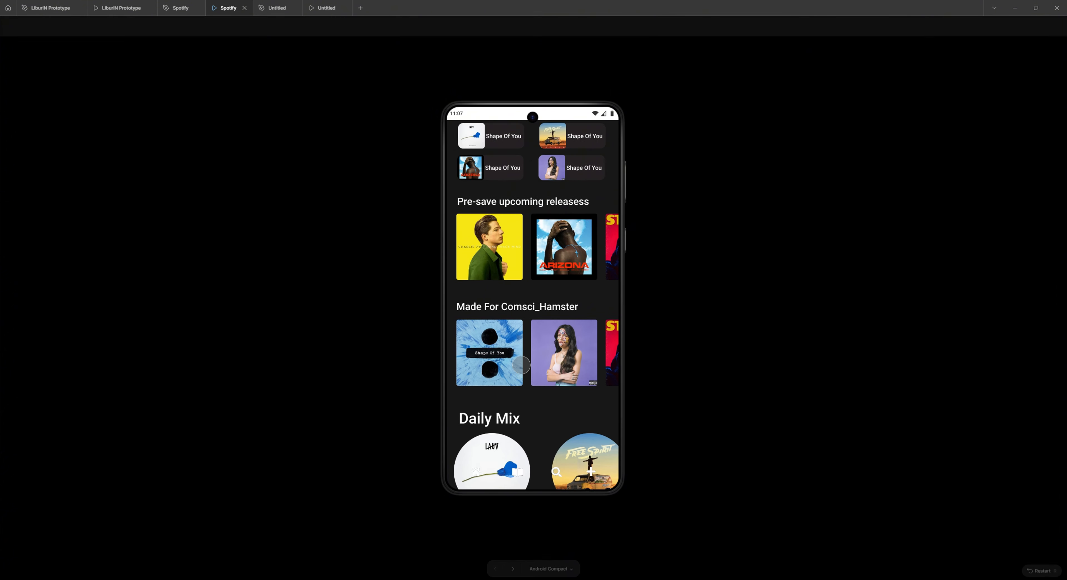
scroll(534, 409, "down", 3)
scroll(539, 473, "up", 5)
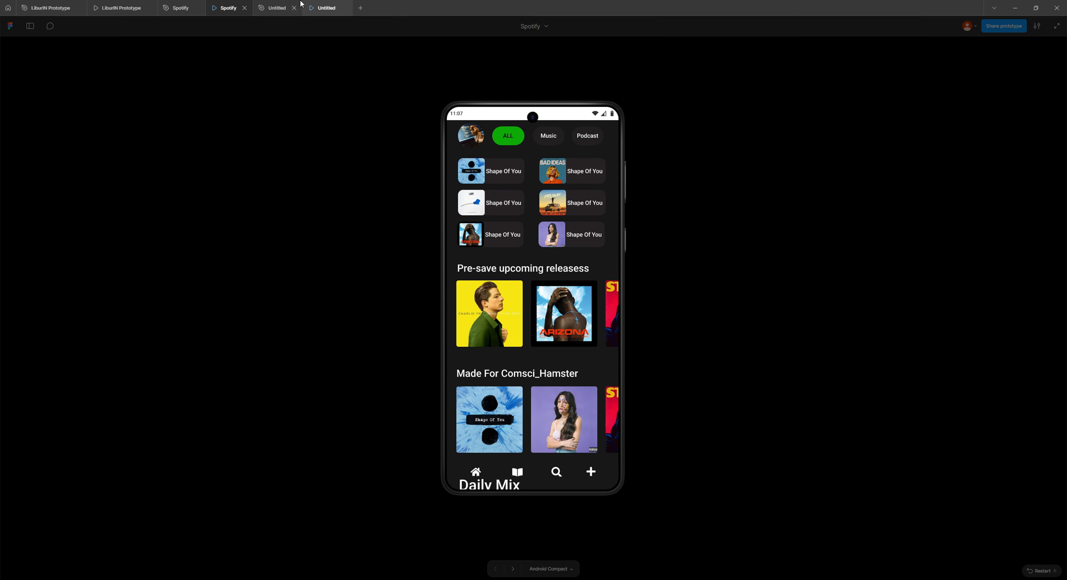
Step: Return to the Untitled design and extend the Home frame's bottom edge far below the home bar
left_click(279, 9)
scroll(643, 311, "down", 5)
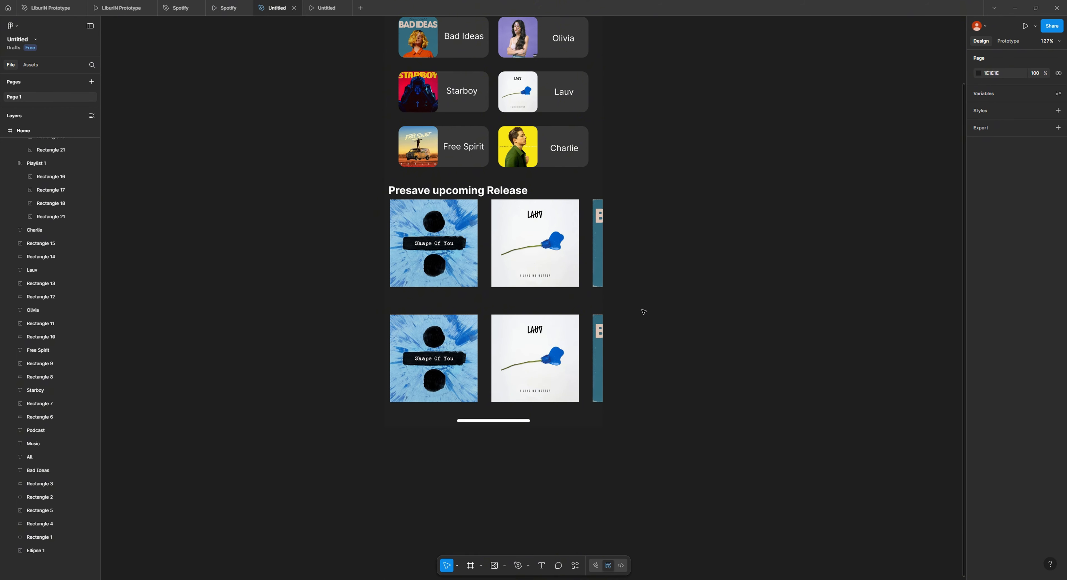
scroll(634, 238, "down", 5)
scroll(674, 210, "up", 4)
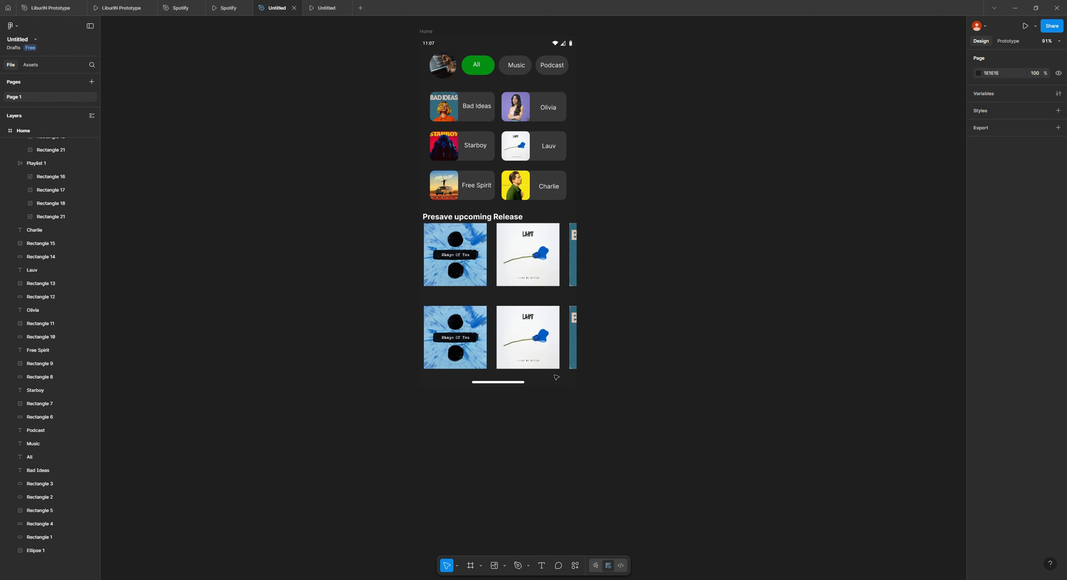
scroll(584, 192, "up", 3)
left_click(427, 115)
left_click(427, 115)
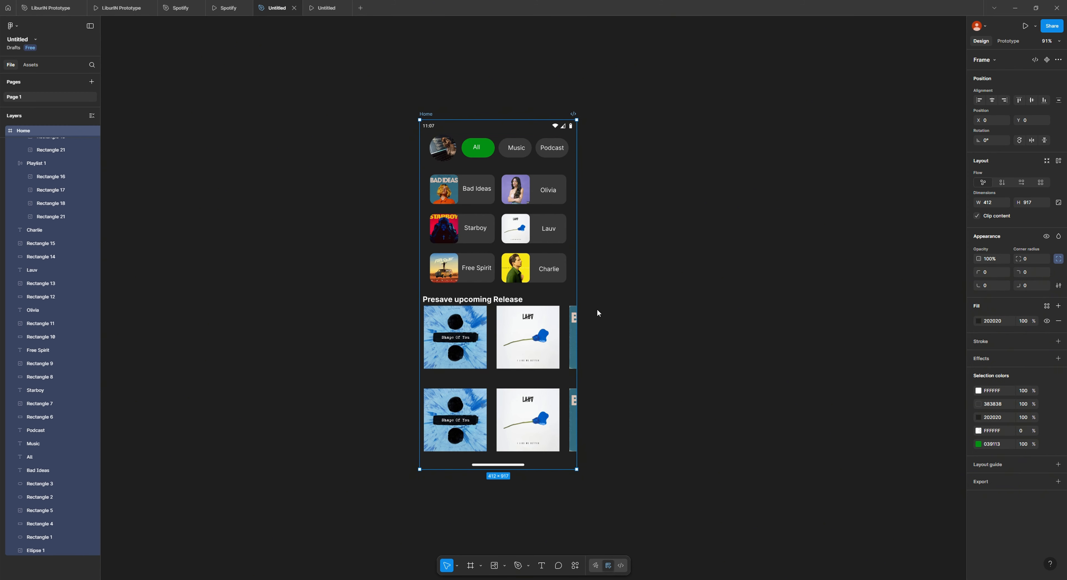
scroll(601, 331, "down", 3)
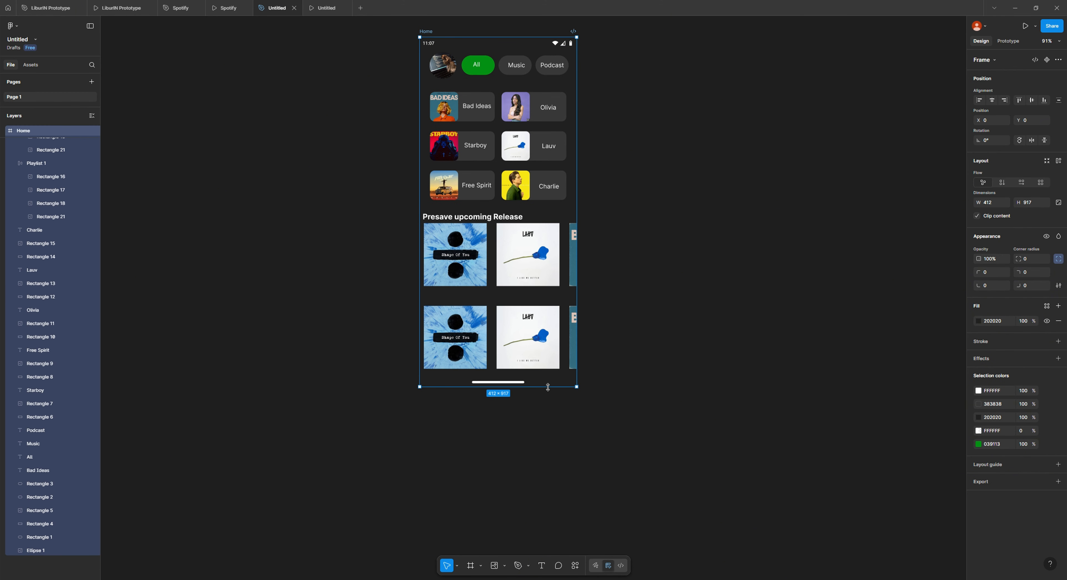
left_click_drag(548, 387, 551, 528)
left_click(694, 391)
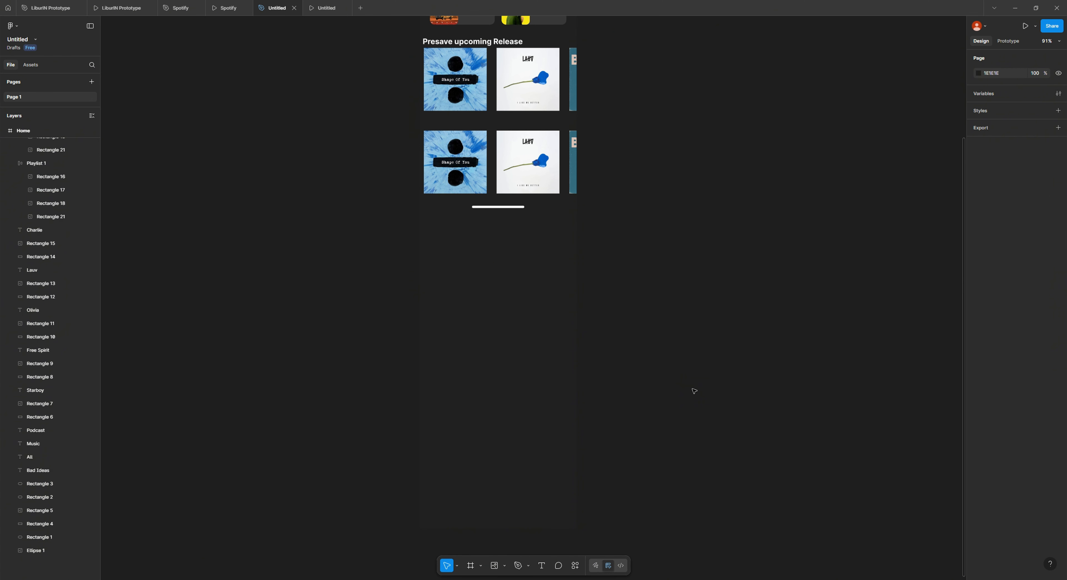
Step: Review the lengthened Home frame, then preview its prototype and test the vertical scrolling
scroll(626, 349, "up", 6)
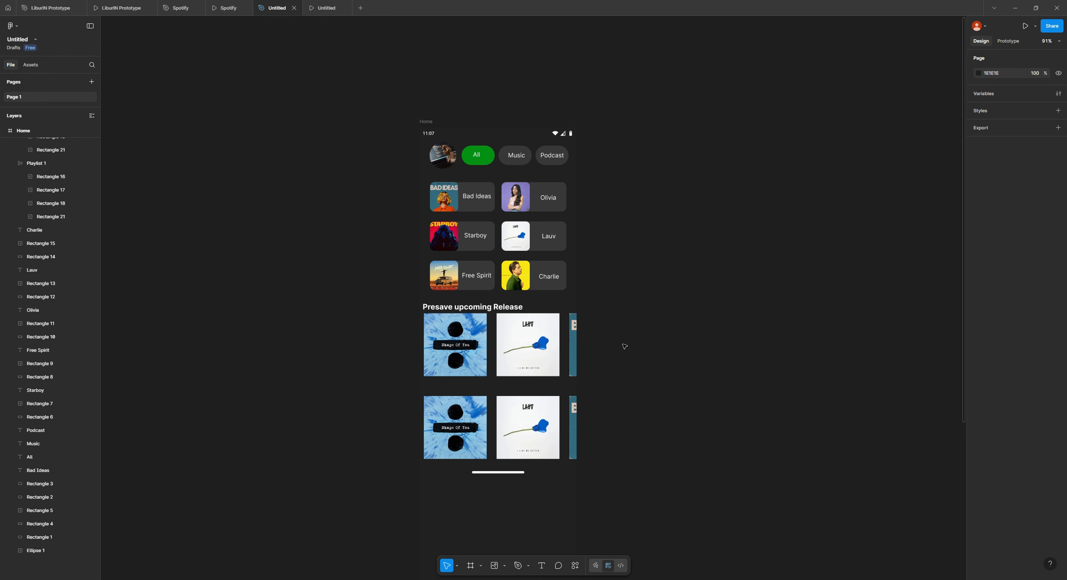
scroll(625, 346, "down", 6)
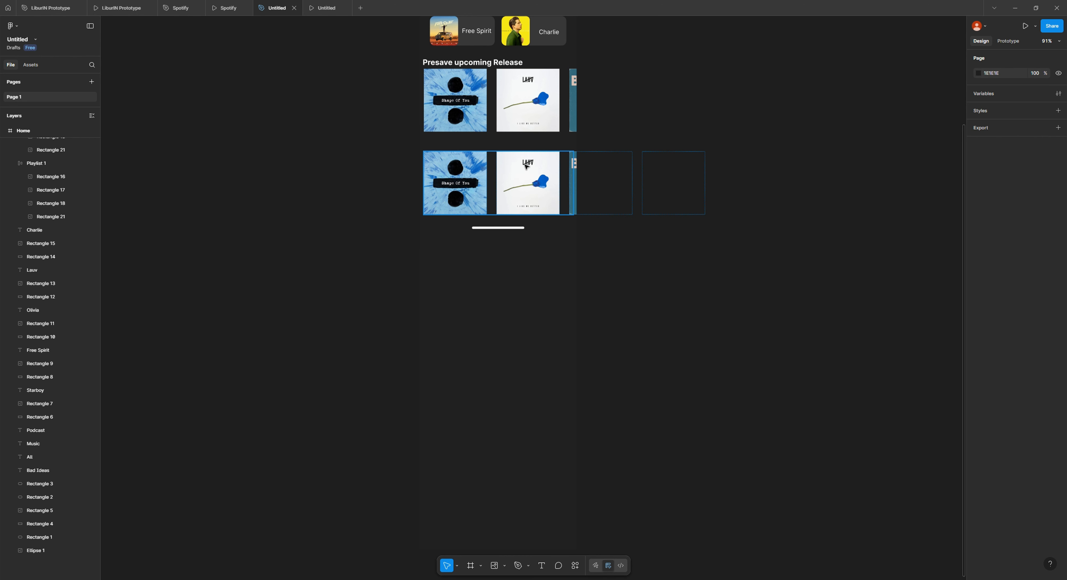
scroll(543, 274, "up", 3)
scroll(497, 212, "down", 6)
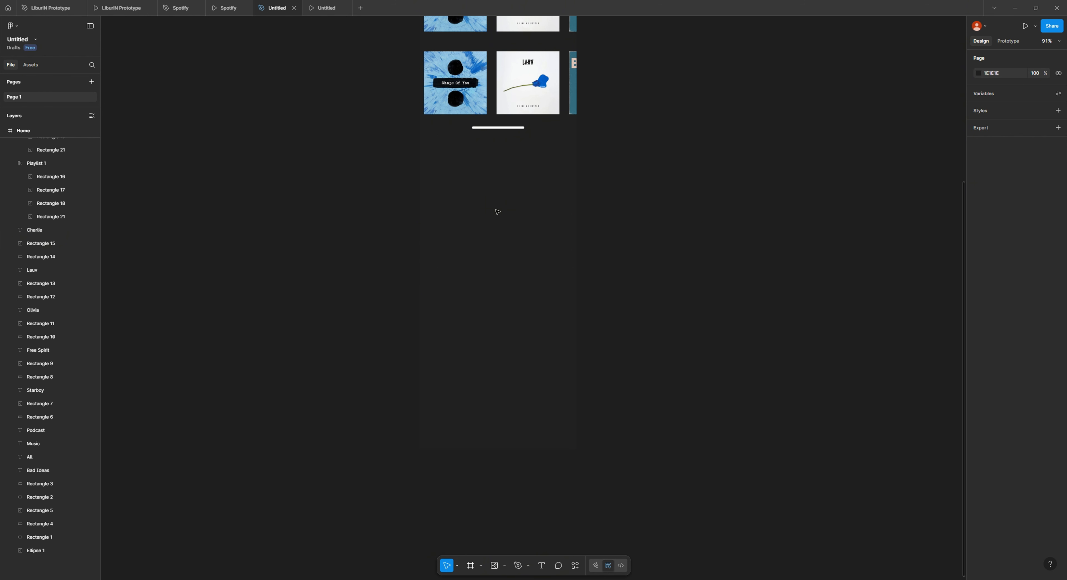
scroll(559, 271, "up", 7)
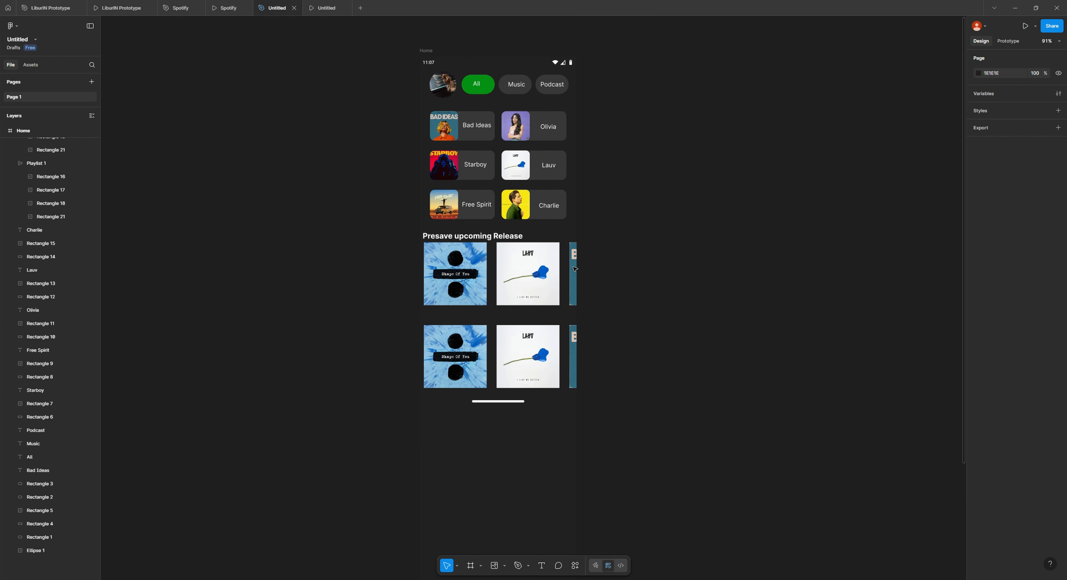
scroll(575, 269, "up", 5)
scroll(584, 286, "down", 2)
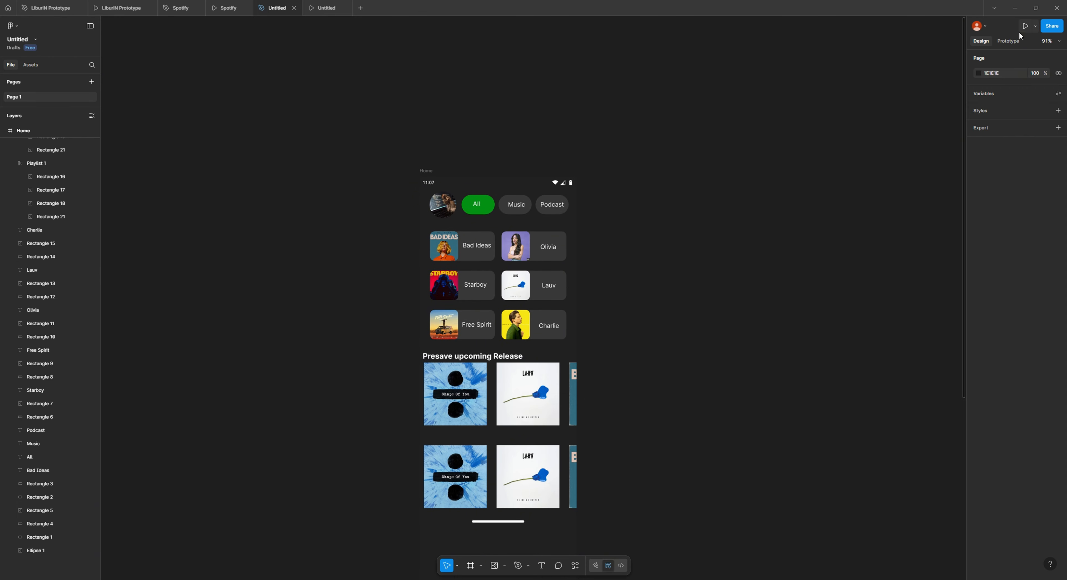
left_click(1025, 26)
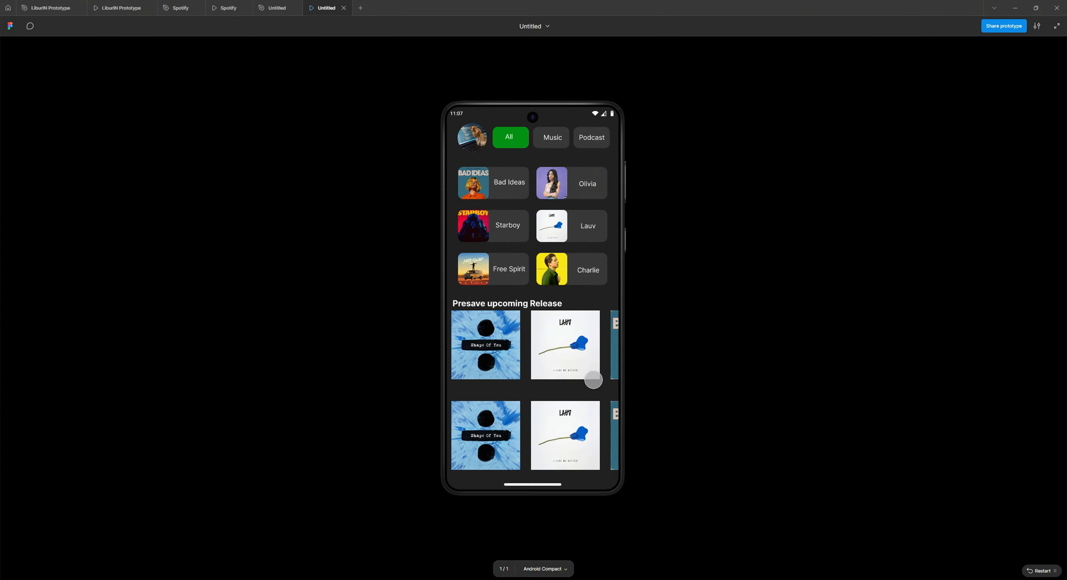
left_click_drag(572, 410, 550, 43)
left_click_drag(556, 128, 564, 217)
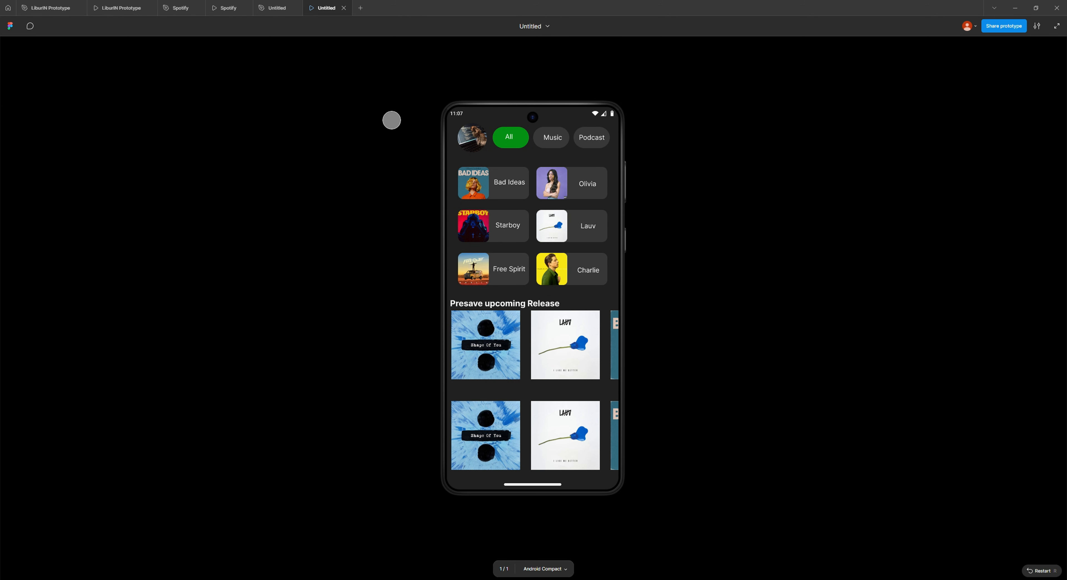
Step: Return to the design and draw an ellipse in the empty area of the Home frame below the home bar
left_click(278, 8)
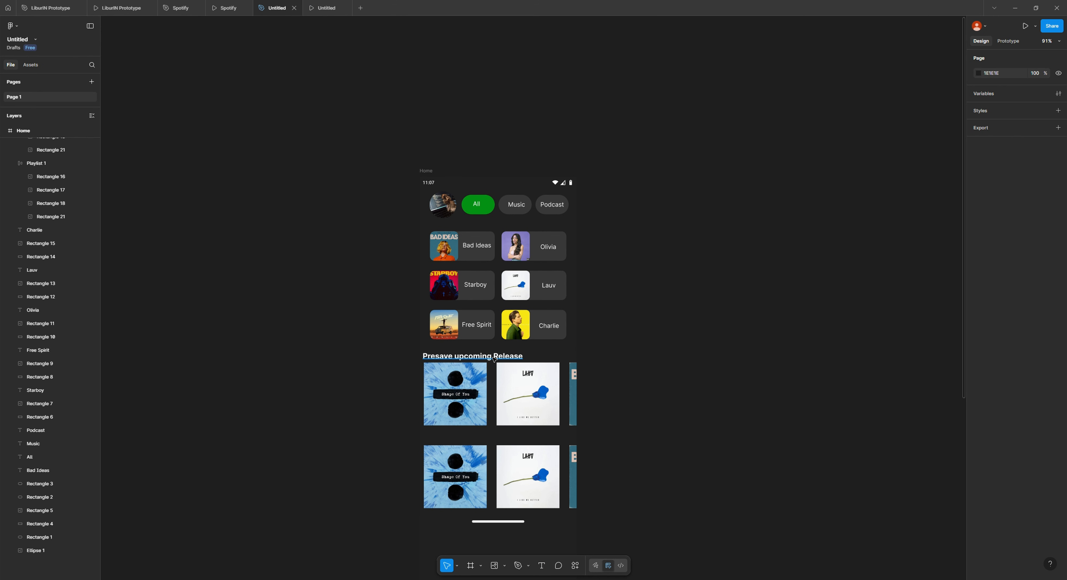
scroll(493, 290, "down", 8)
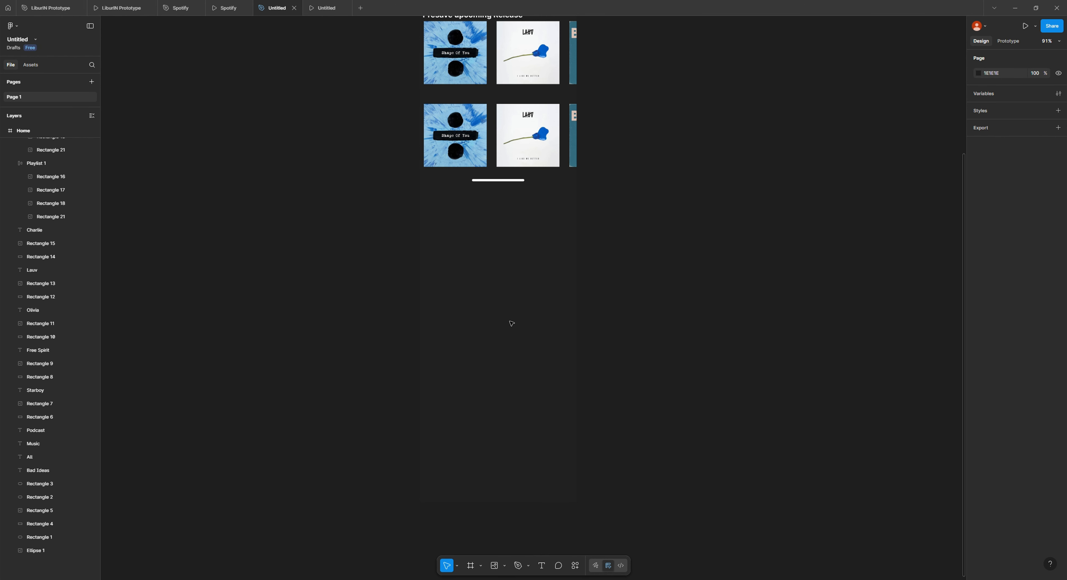
left_click(504, 565)
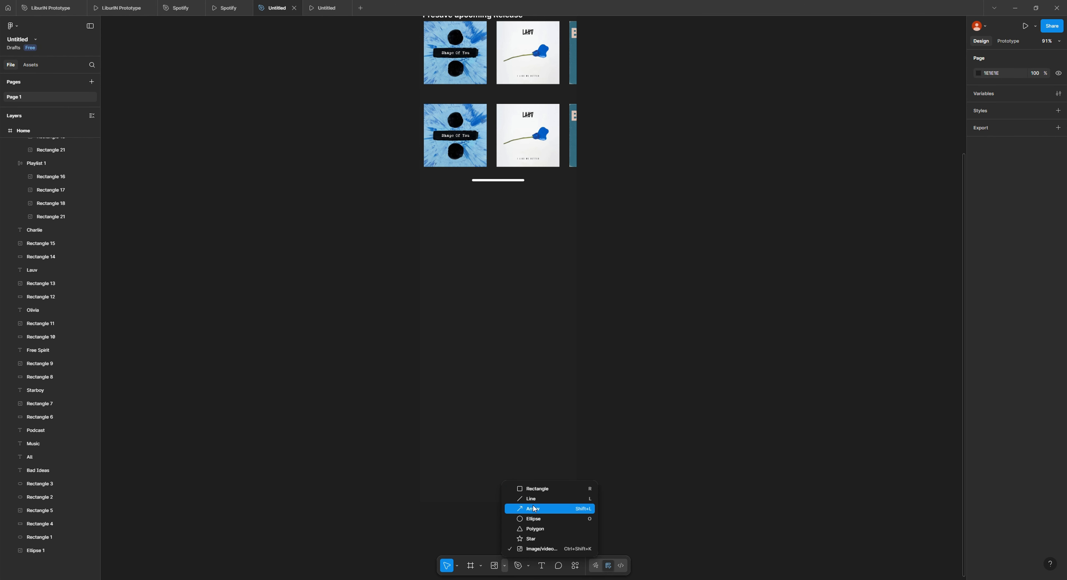
left_click(319, 77)
left_click(505, 566)
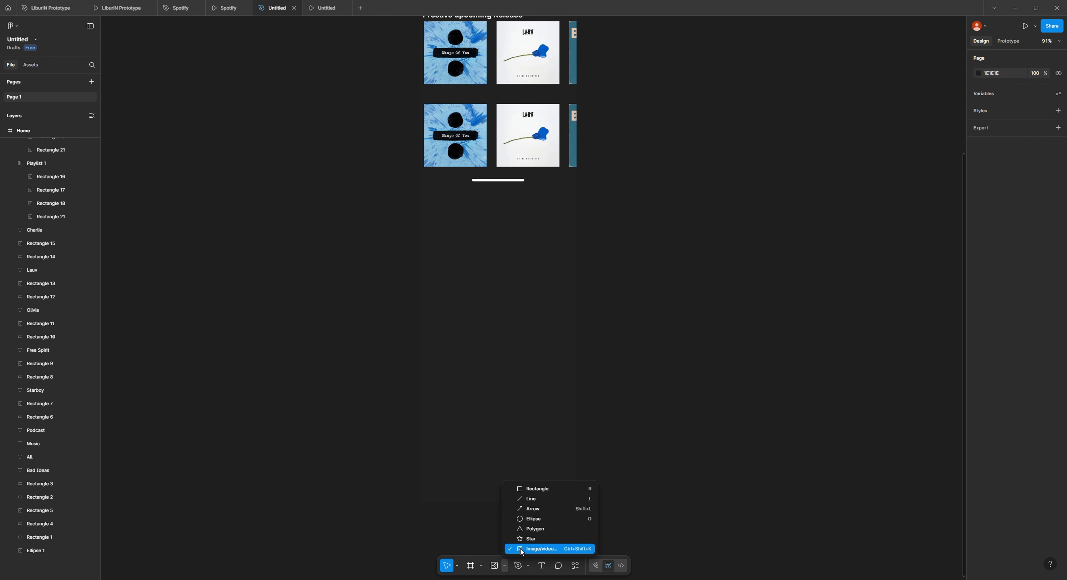
left_click(540, 520)
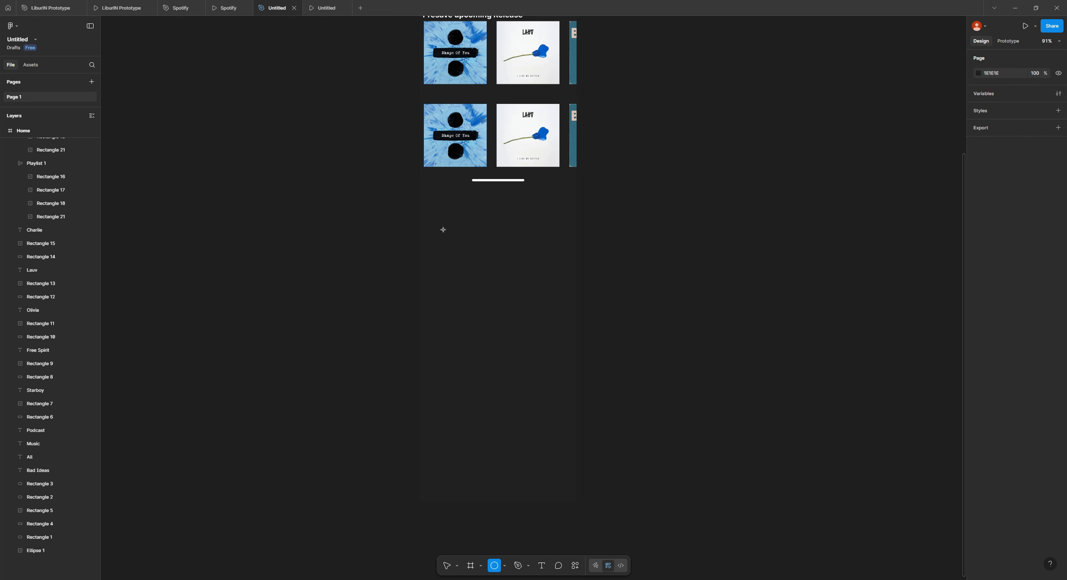
mouse_move(436, 218)
left_mouse_down()
mouse_move(477, 271)
mouse_move(515, 285)
left_mouse_up()
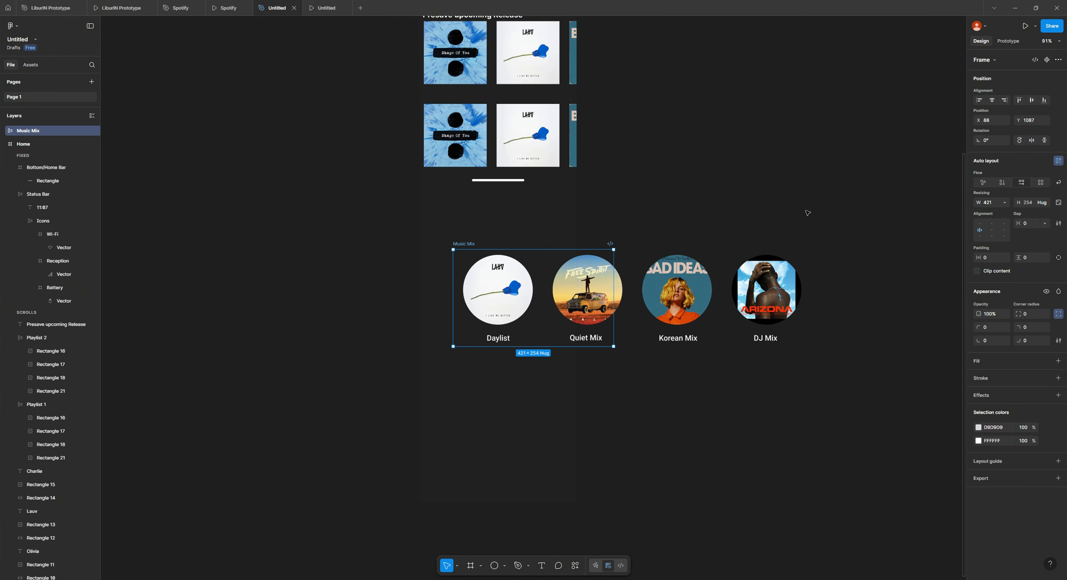
Step: Move the Music Mix frame with the circular covers up to X -5, Y 959, just below the home bar
left_click(808, 212)
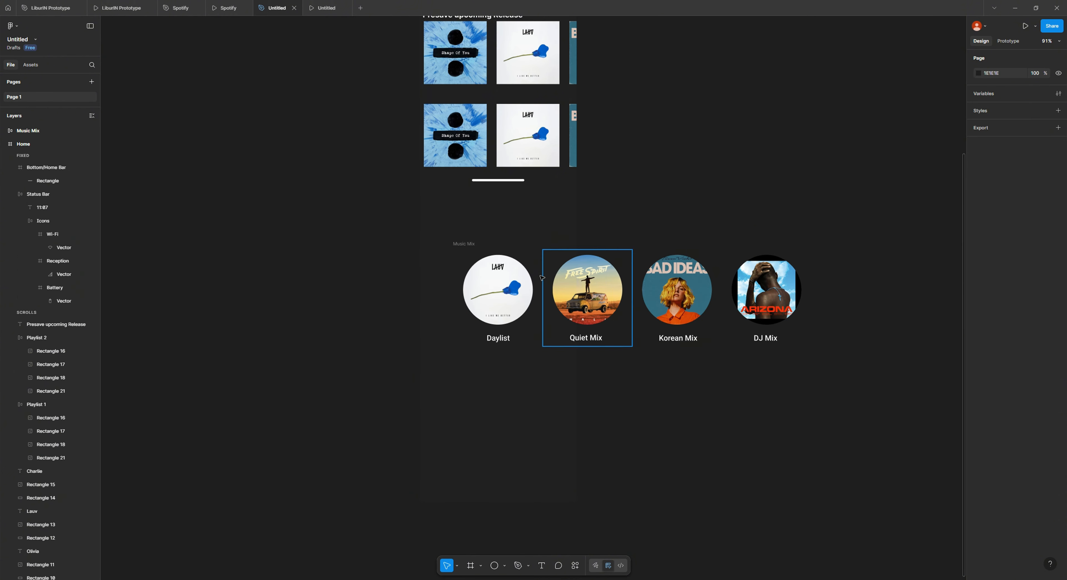
left_click(542, 278)
left_click(469, 252)
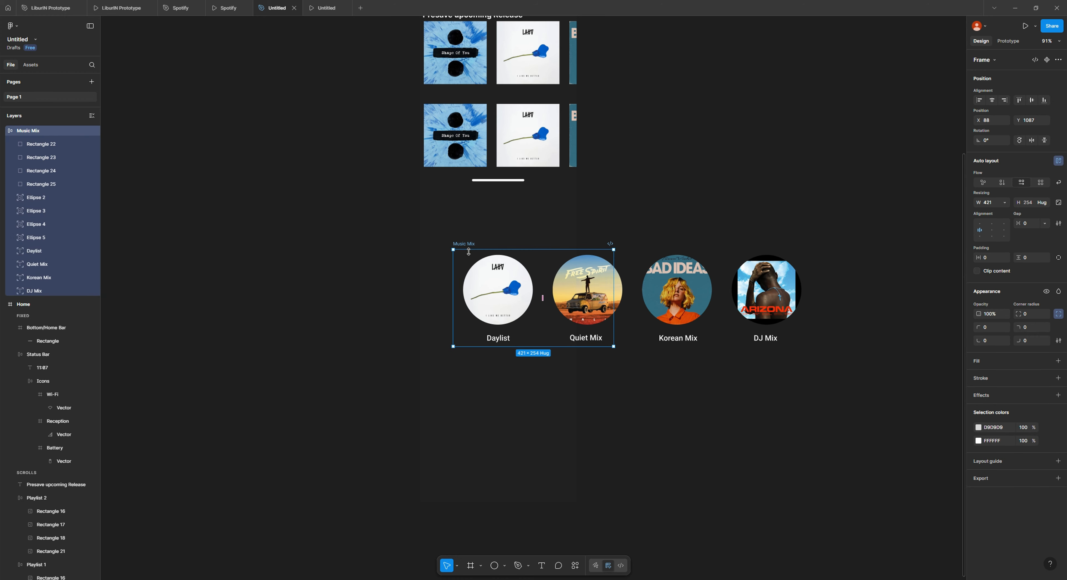
left_click_drag(469, 251, 429, 210)
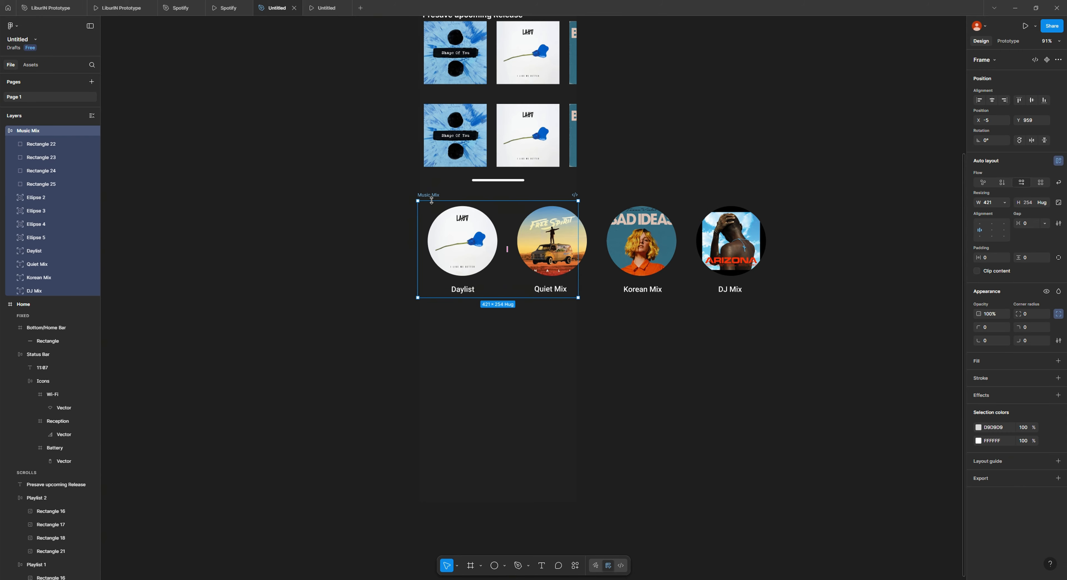
key("Escape")
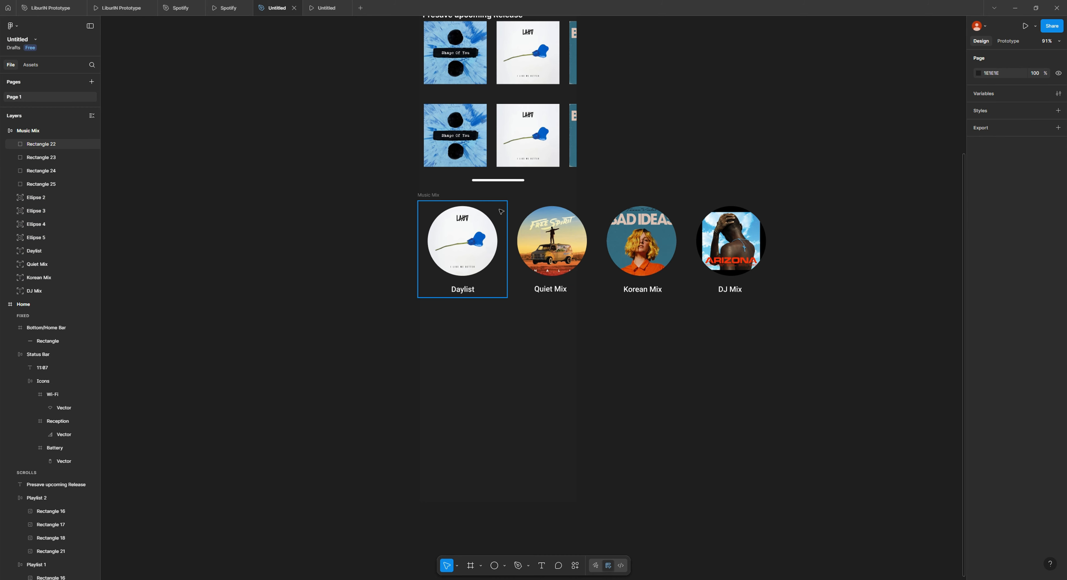
Step: Move the Music Mix frame slightly lower within the Home column, to X 18, Y 982
left_click(462, 240)
left_click(755, 219)
key("Escape")
left_click(433, 195)
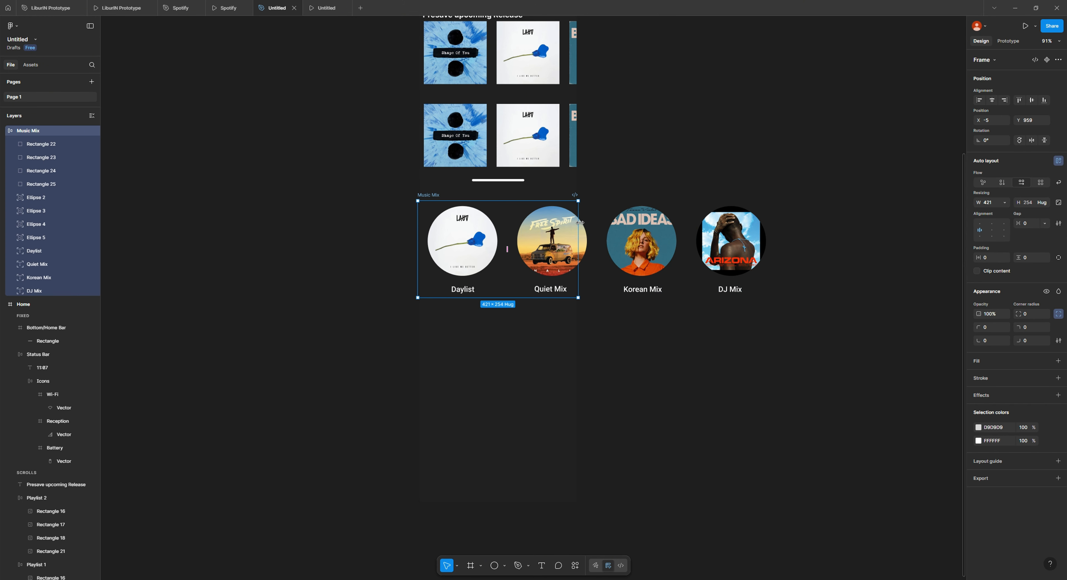
left_click_drag(433, 198, 442, 206)
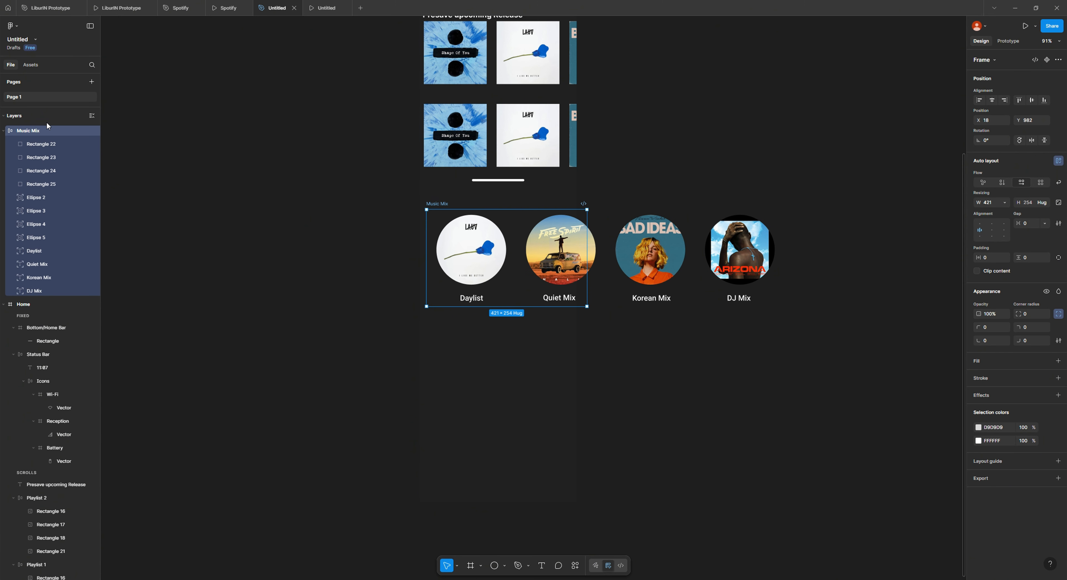
Step: Nest the Music Mix layer inside the Home frame, directly above the Bottom/Home Bar layer
left_click(3, 131)
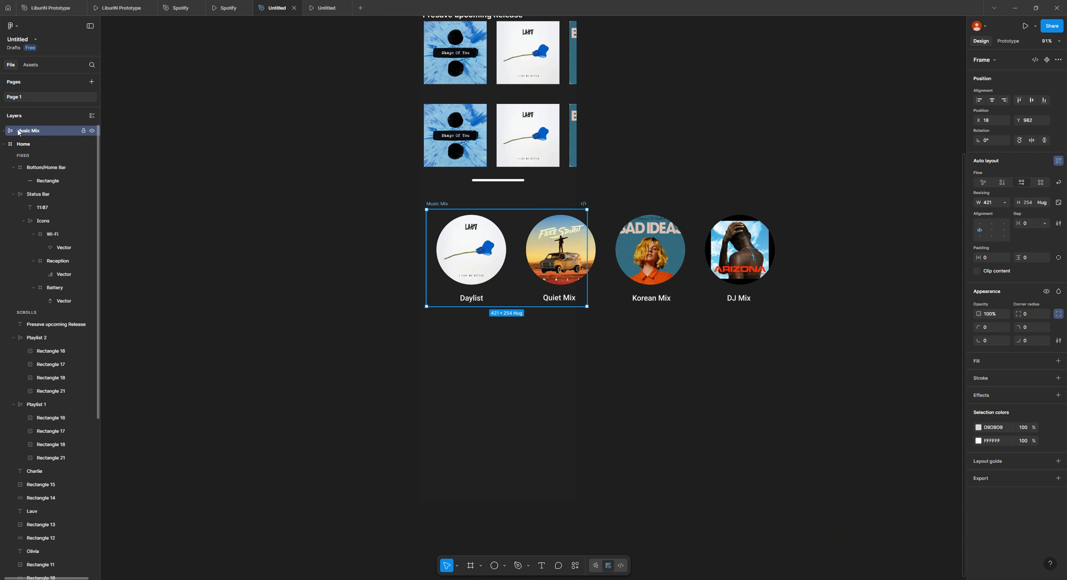
left_click_drag(14, 139, 47, 309)
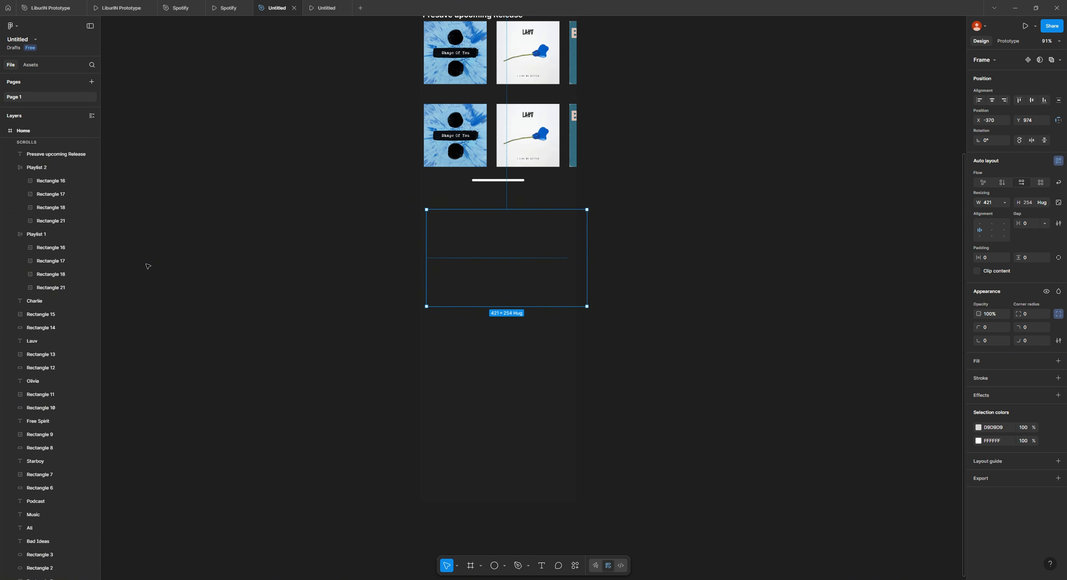
key("ctrl+z")
left_click_drag(19, 132, 31, 161)
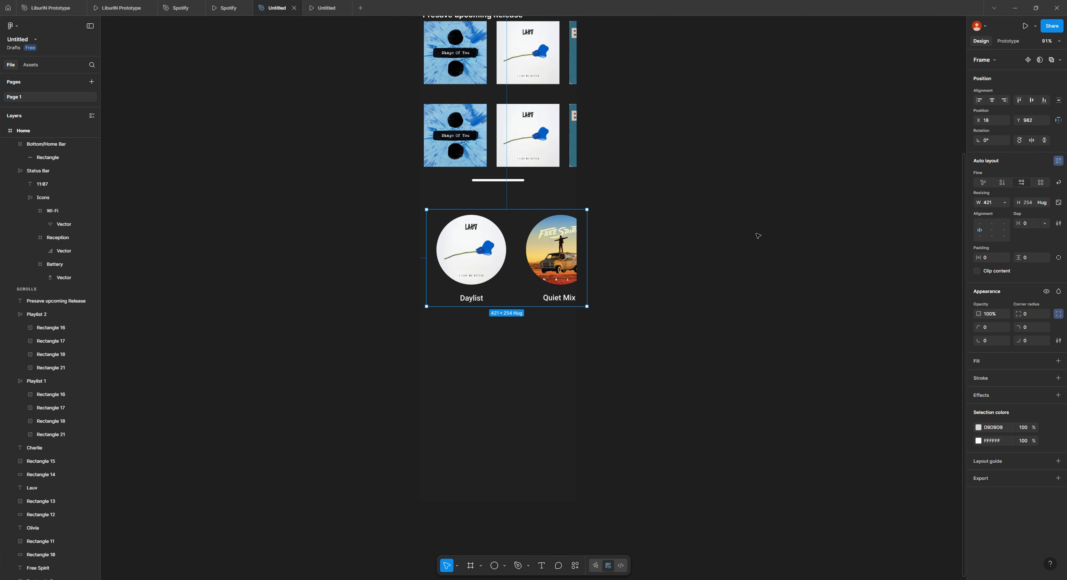
left_click(674, 172)
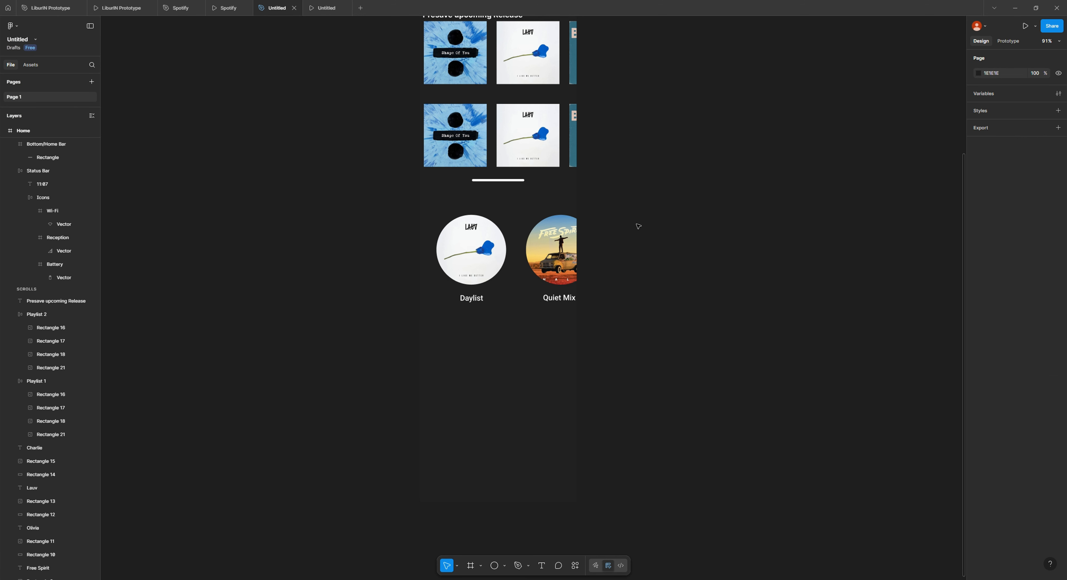
left_click(574, 248)
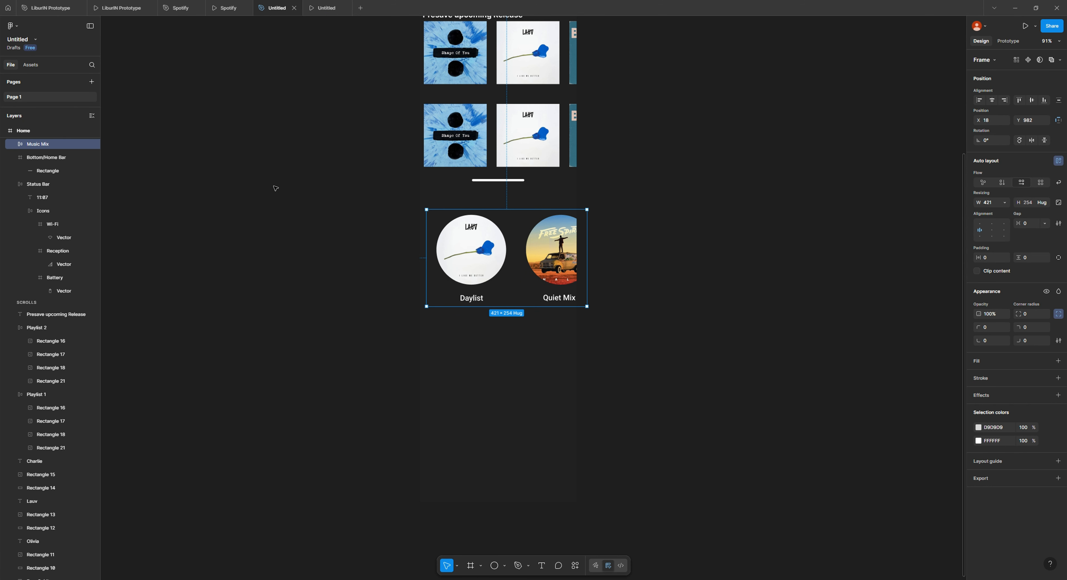
Step: Choose strby.jpg as a cover image for the second row of circular mixes at Y 1288
left_click(410, 230)
key("ctrl+z")
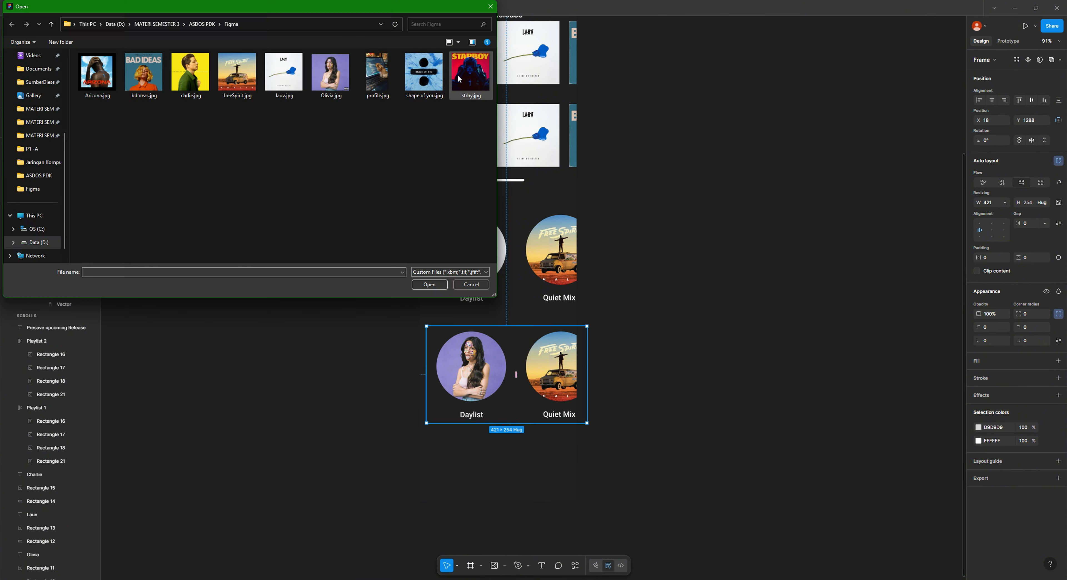
double_click(458, 79)
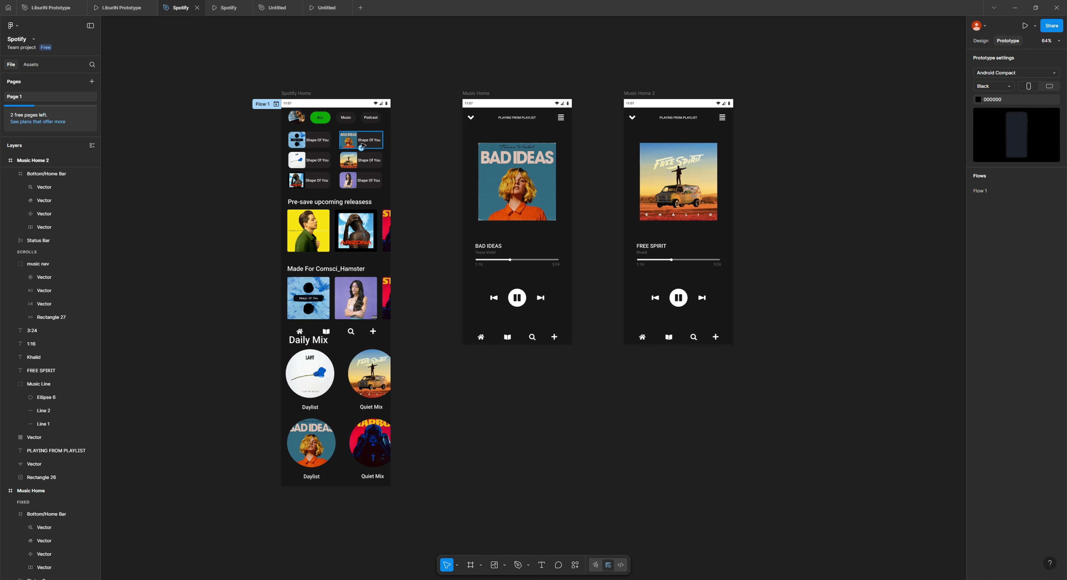
Step: In the Spotify file's prototype view, connect the Bad Ideas song card on Spotify Home to the Music Home frame
scroll(366, 144, "up", 3)
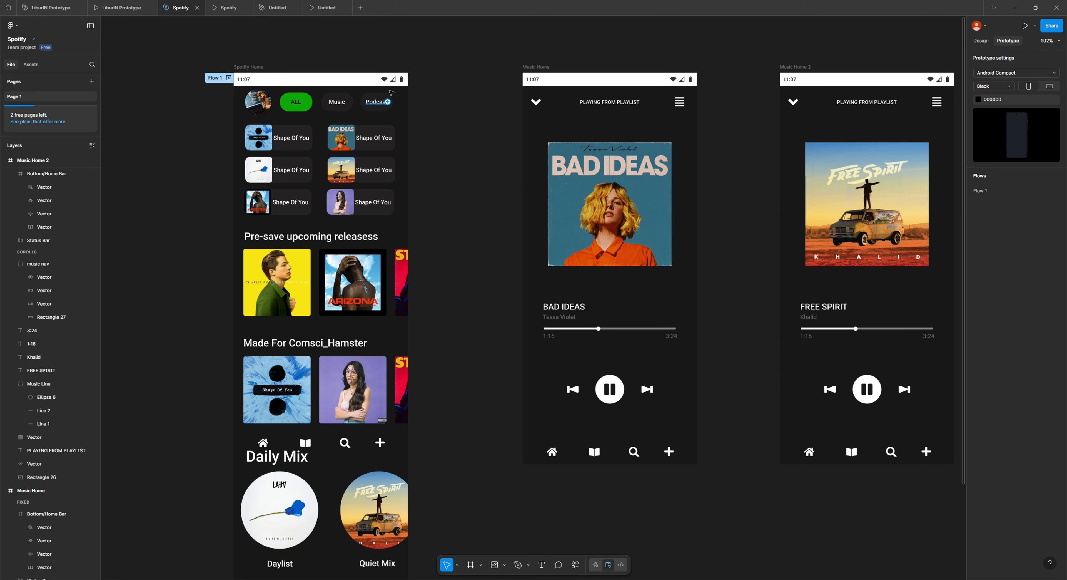
scroll(340, 103, "up", 5)
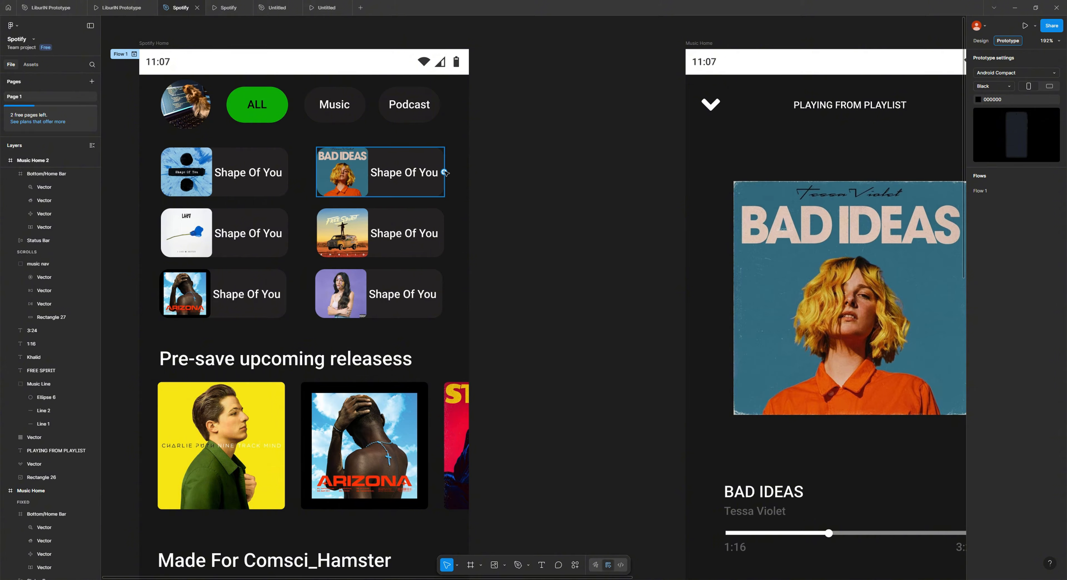
left_click(446, 176)
left_click_drag(444, 173, 697, 315)
scroll(603, 286, "down", 5)
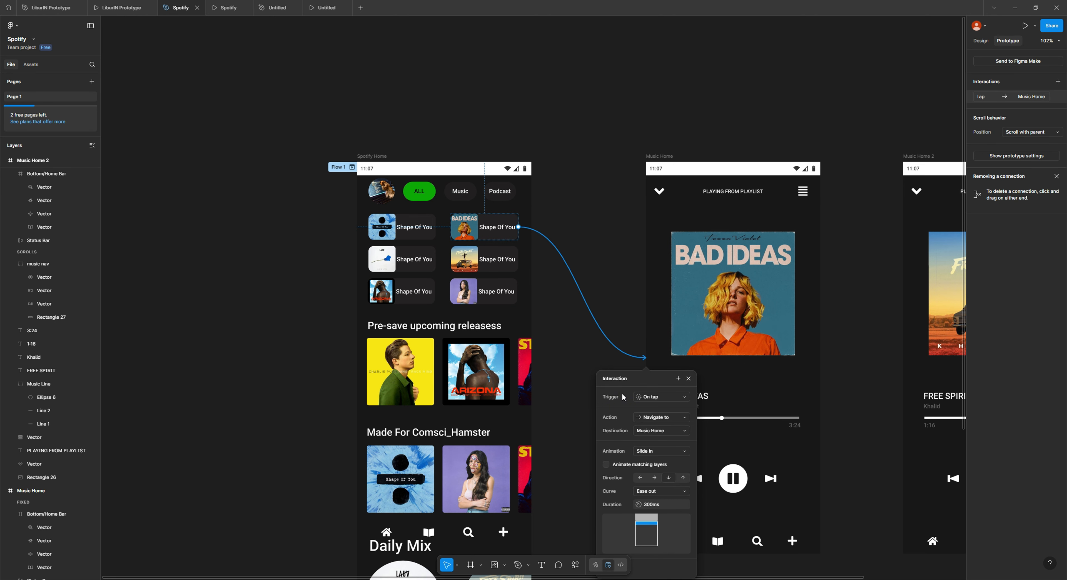
Step: Review the available triggers and animation types for the Bad Ideas card's interaction, leaving On tap and Slide in selected
left_click(663, 397)
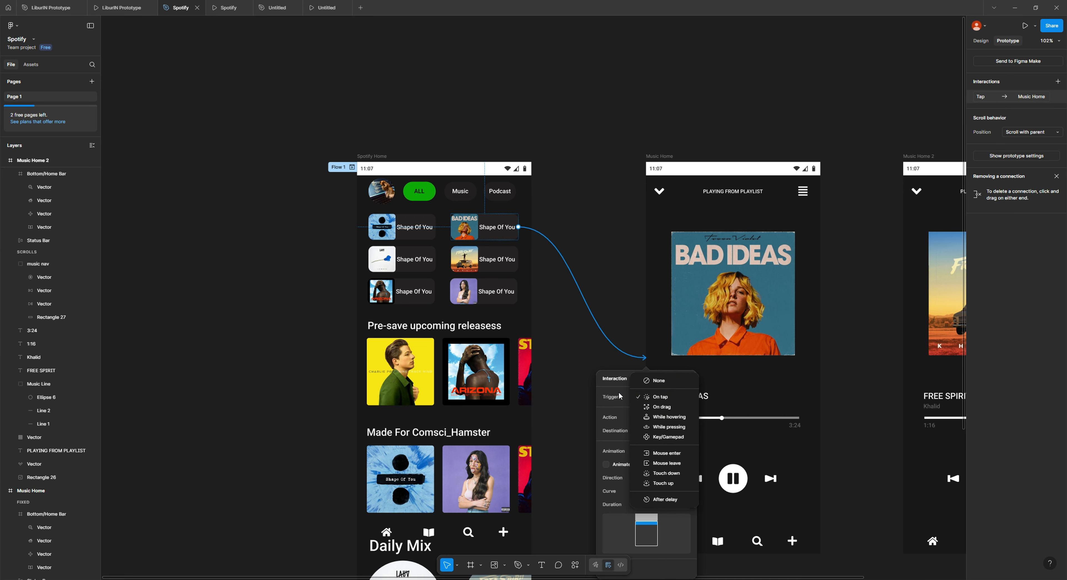
left_click(616, 401)
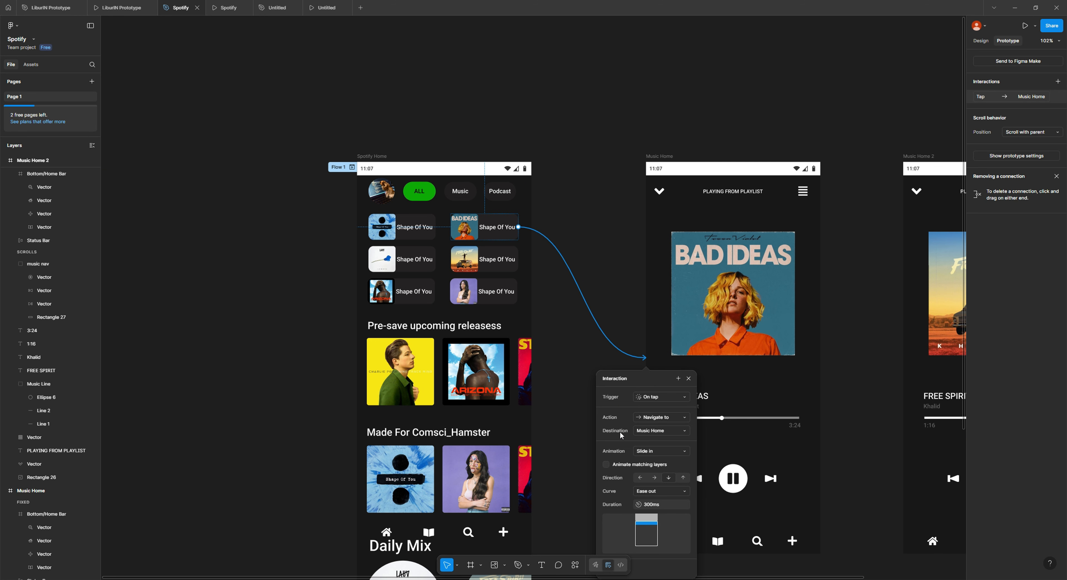
scroll(626, 441, "down", 1)
scroll(626, 441, "down", 3)
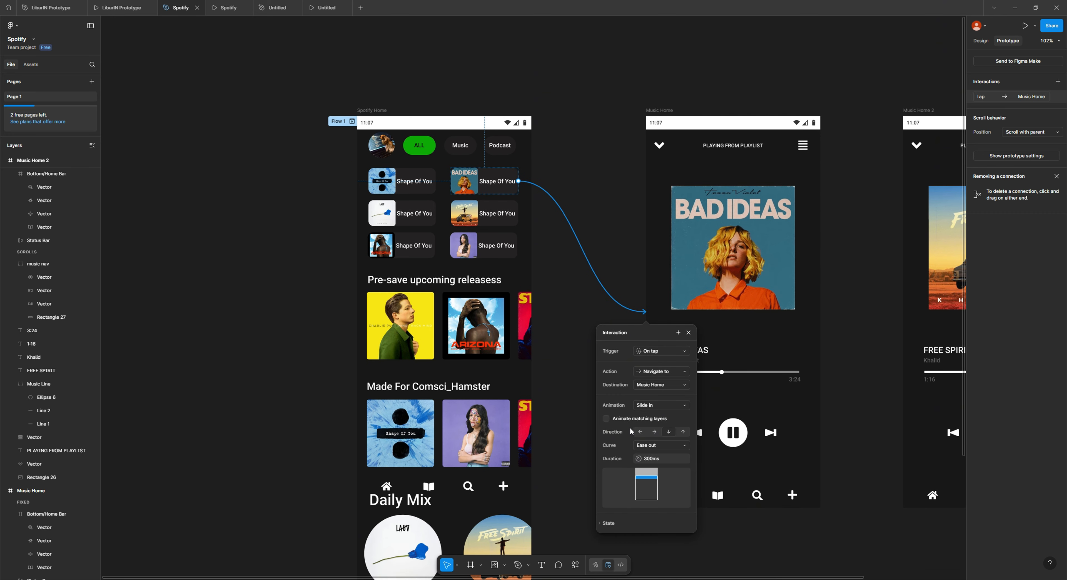
left_click(646, 406)
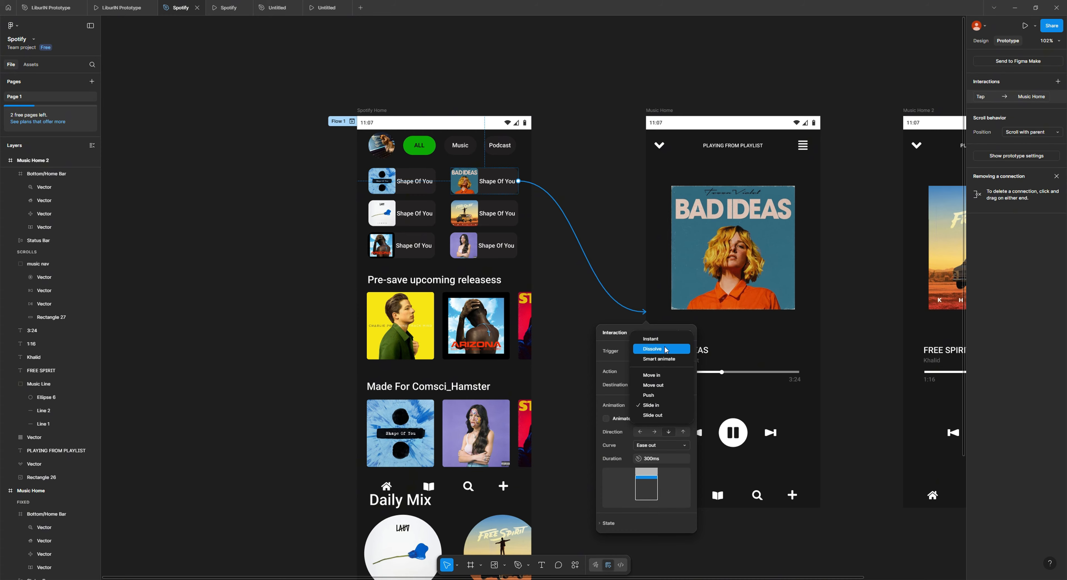
left_click(618, 401)
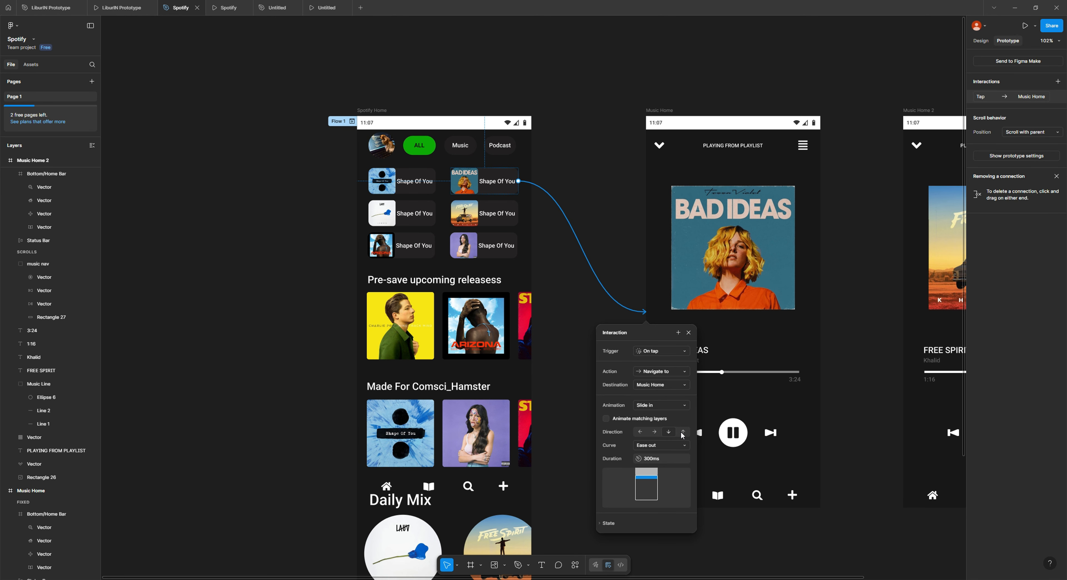
Step: Try the Right slide-in direction for the Music Home transition, return it to Down, and close the interaction settings
left_click(655, 431)
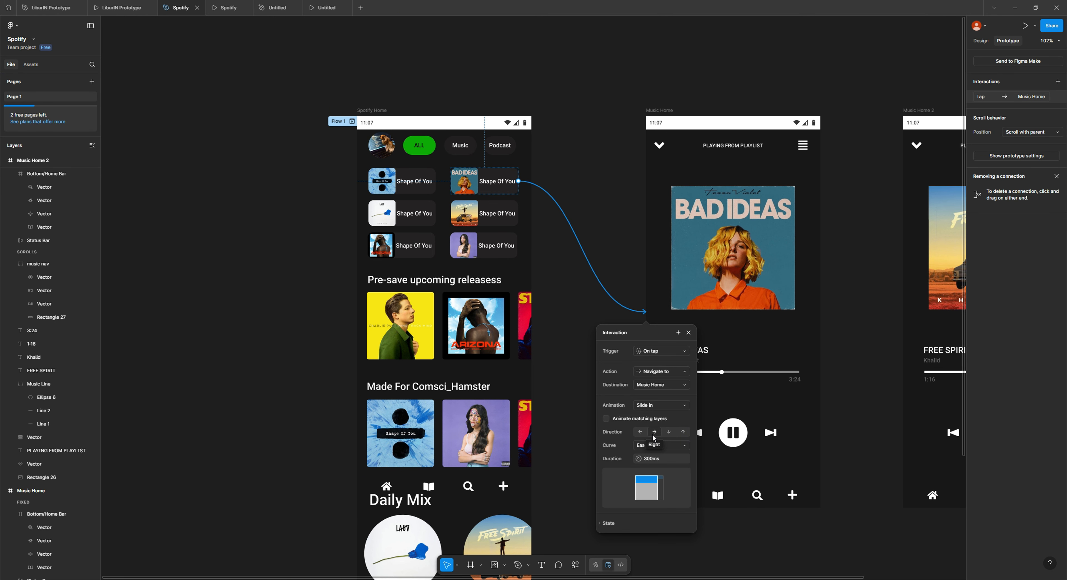
left_click(669, 432)
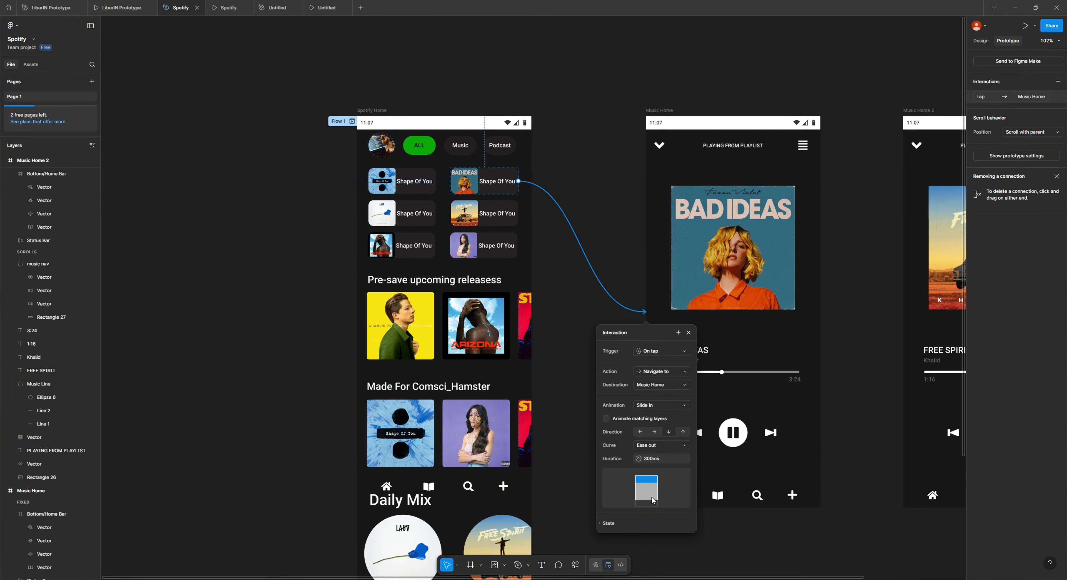
left_click(655, 432)
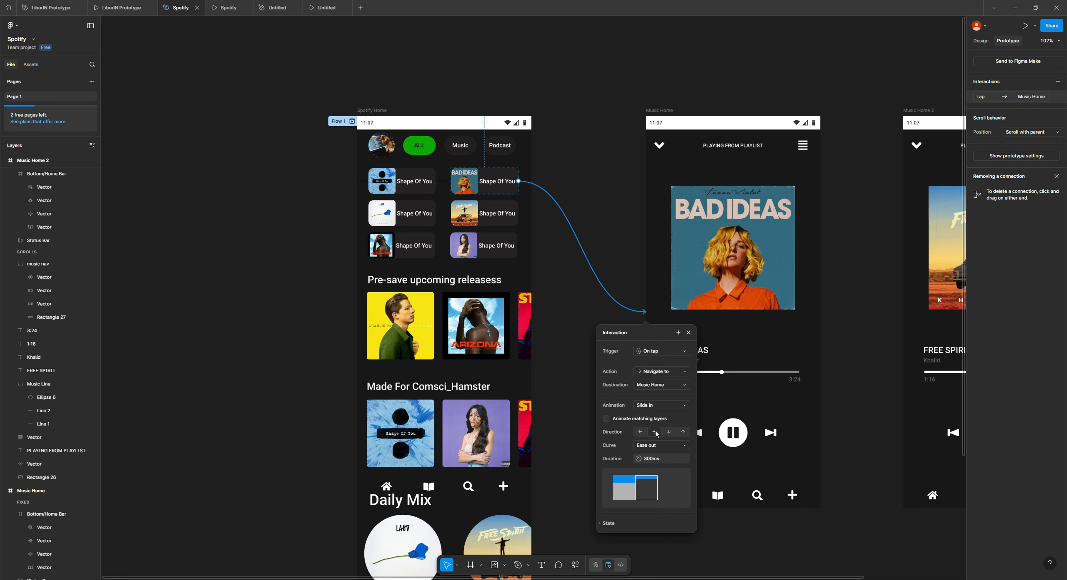
left_click(669, 433)
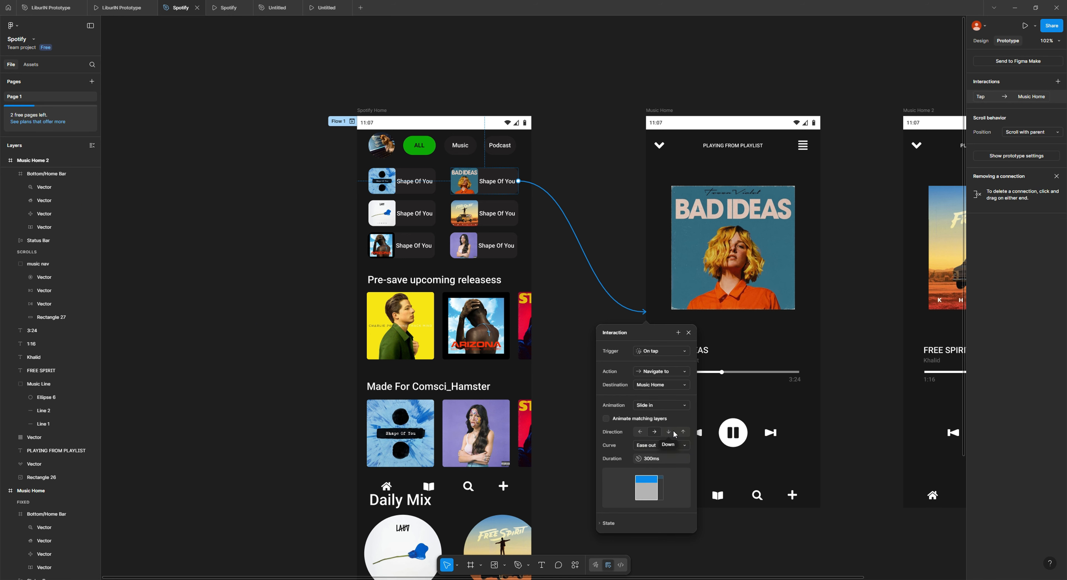
left_click(586, 354)
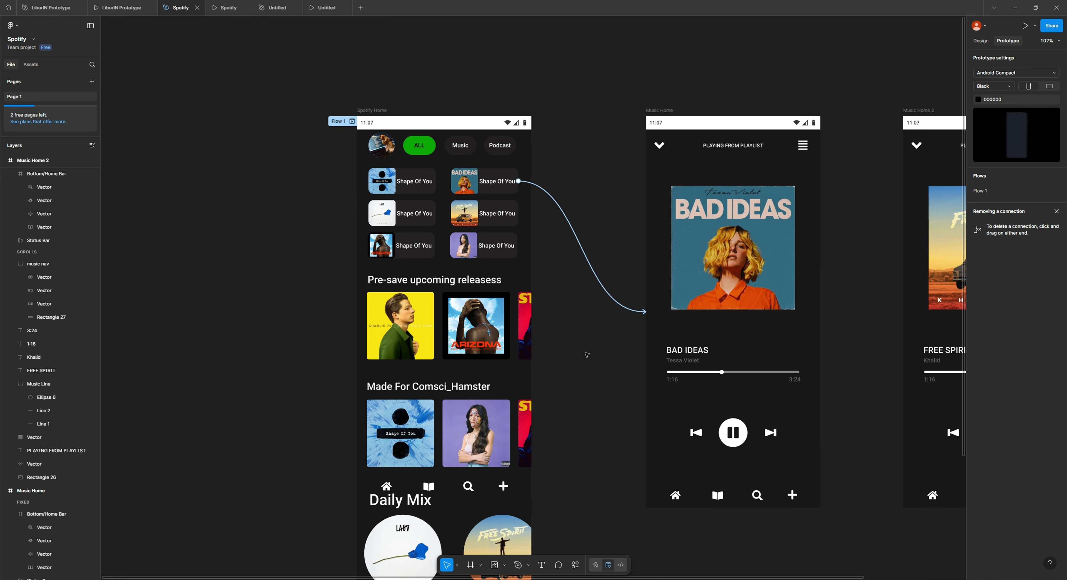
Step: Connect the next-track icon on Music Home to the Music Home 2 frame
scroll(603, 361, "right", 5)
scroll(603, 361, "down", 2)
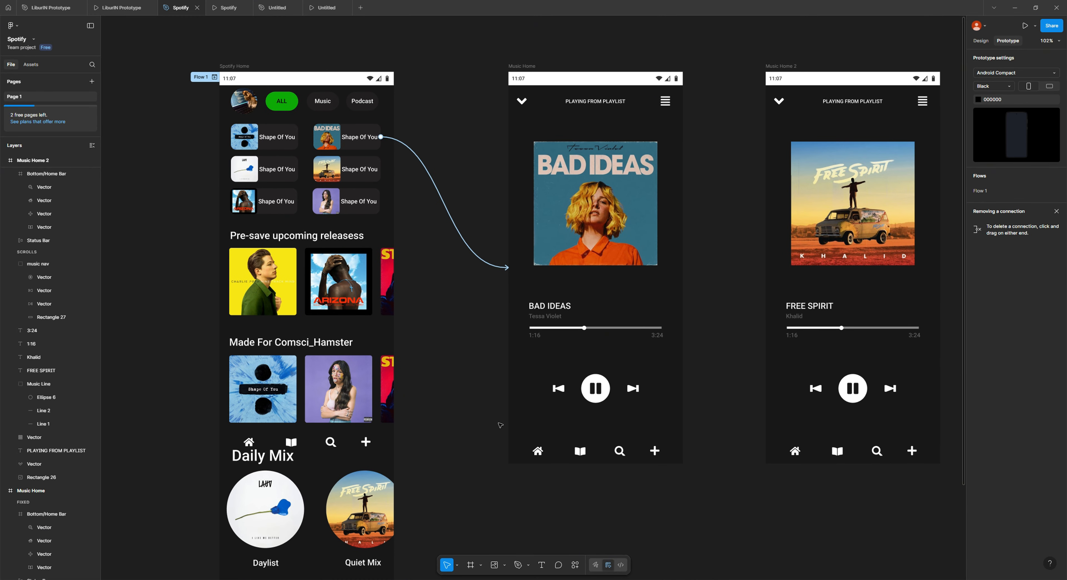
left_click(638, 388)
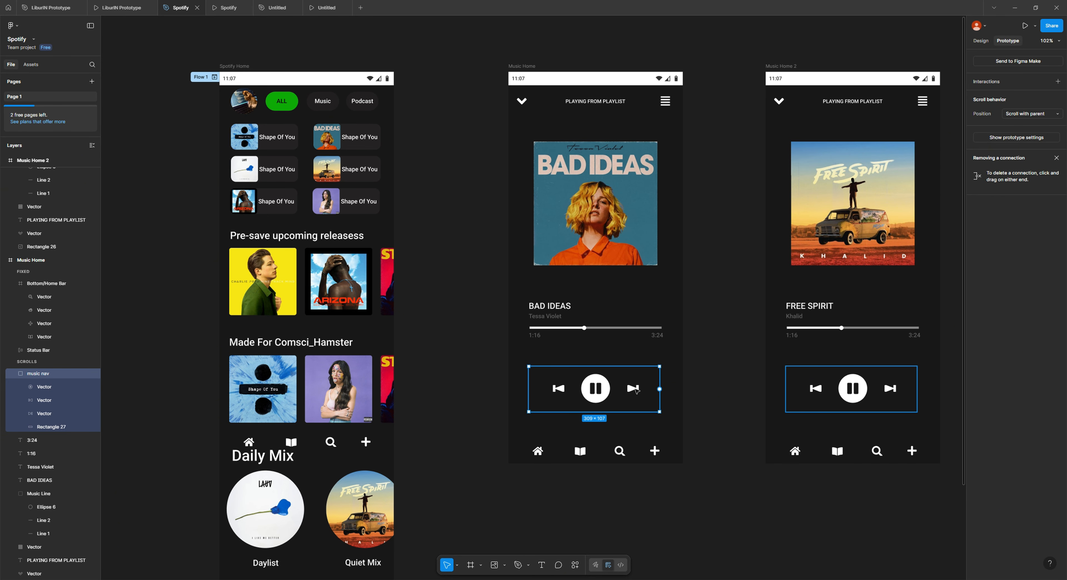
left_click(636, 390)
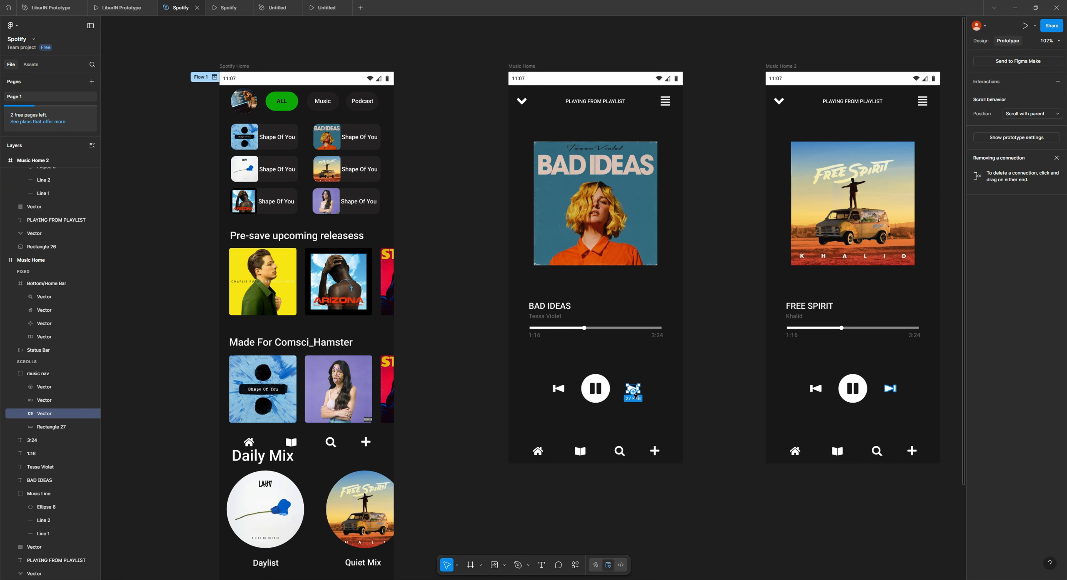
left_click_drag(634, 392, 773, 332)
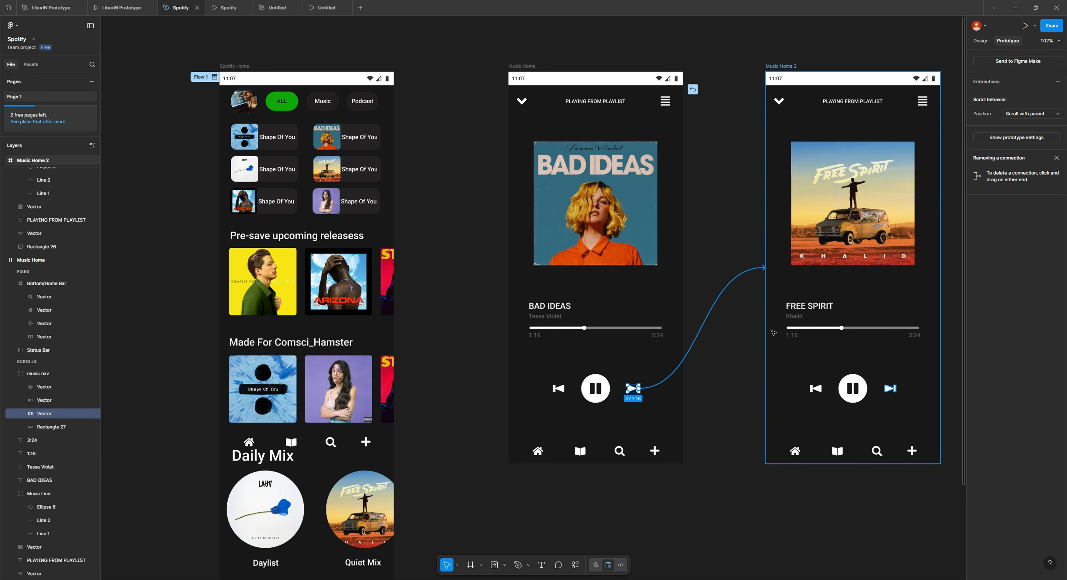
left_click(771, 346)
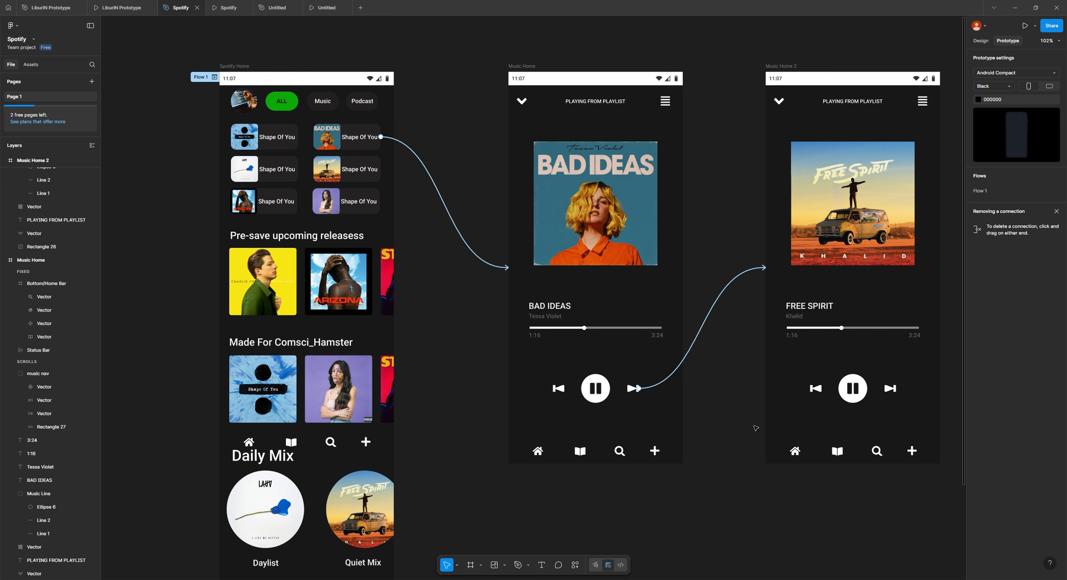
Step: Connect the home icon in Music Home 2's navigation bar to the Spotify Home frame
double_click(795, 452)
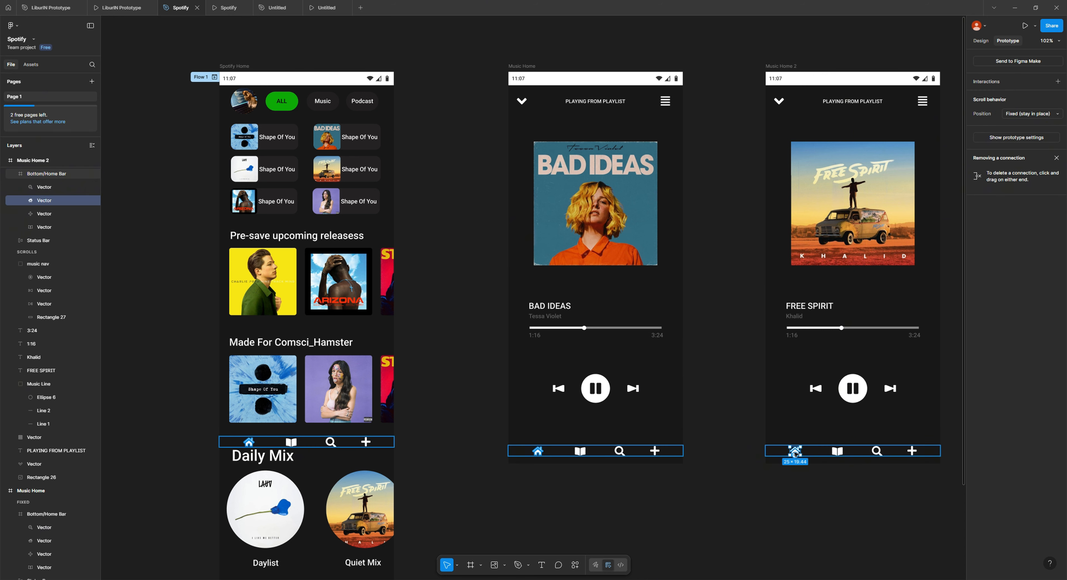
left_click_drag(803, 452, 383, 427)
left_click(594, 503)
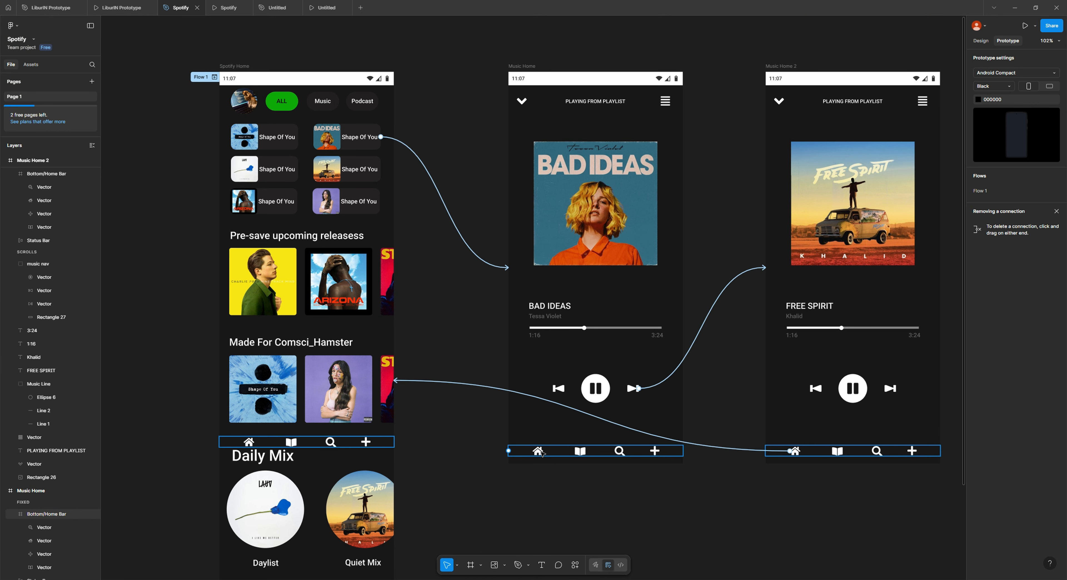
Step: Connect the home icon in Music Home's navigation bar to Spotify Home and set its slide-in direction to Right
left_click(541, 452)
left_click(539, 455)
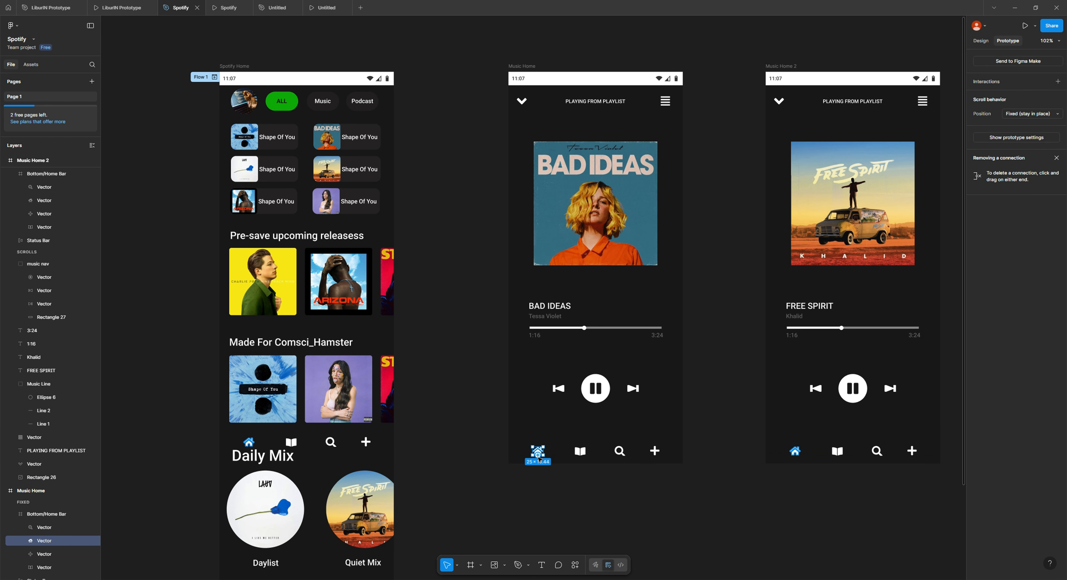
left_click_drag(541, 456, 374, 410)
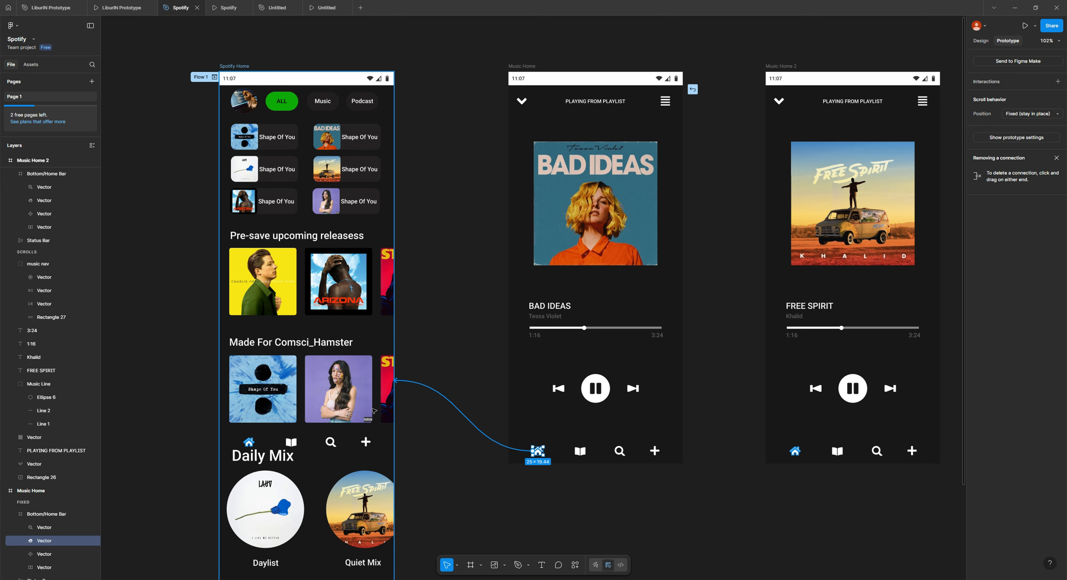
left_click_drag(374, 409, 374, 410)
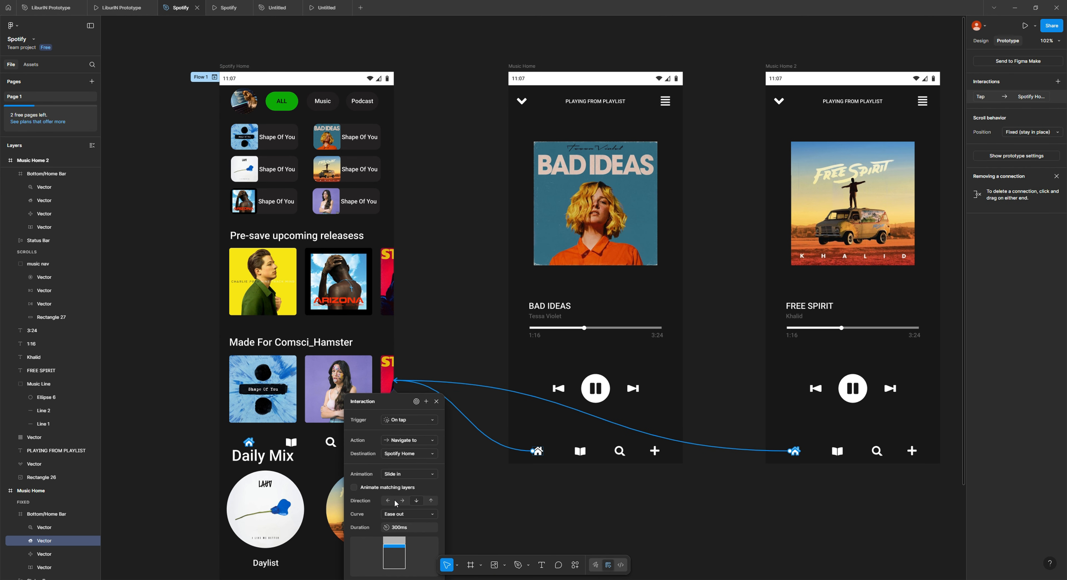
left_click(400, 501)
left_click(734, 450)
left_click(742, 502)
left_click(485, 412)
Step: Present the Spotify prototype in the full presentation view
scroll(484, 411, "up", 1)
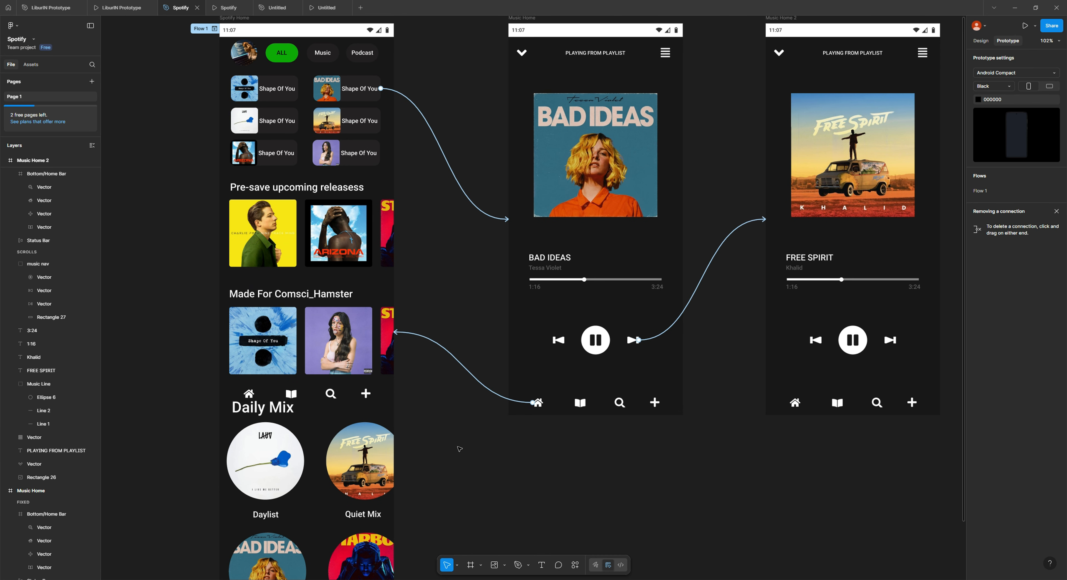
left_click(1035, 27)
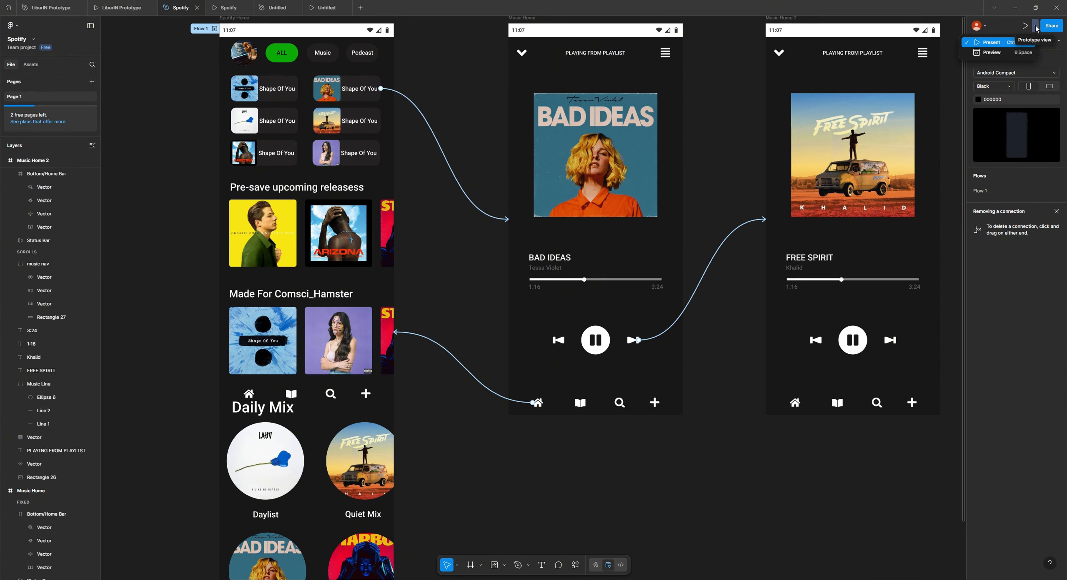
left_click(1004, 43)
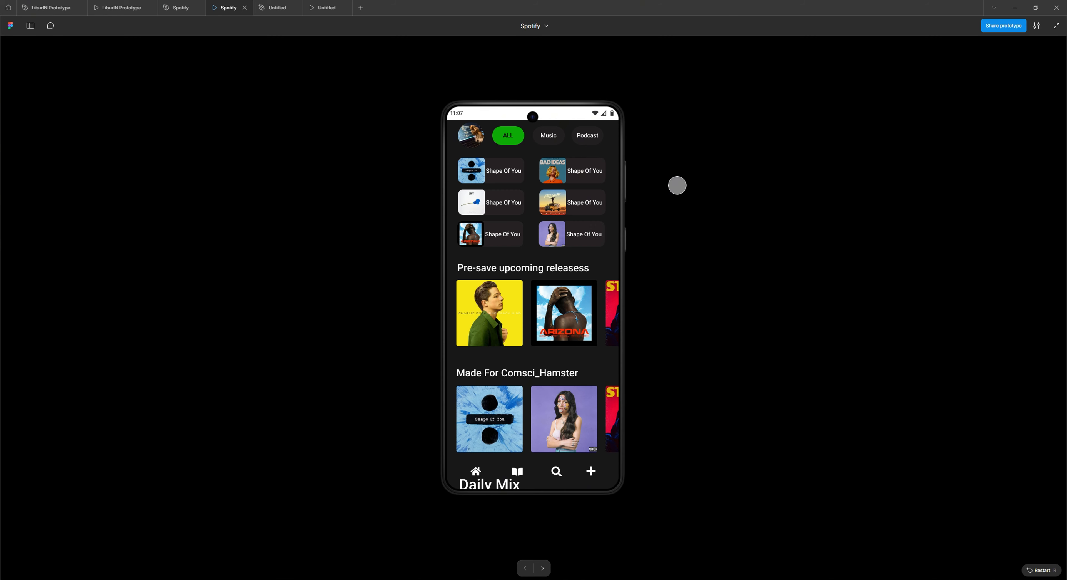
Step: Test the prototype links from the BAD IDEAS song card to the player, on to the next track, and back home
left_click(571, 171)
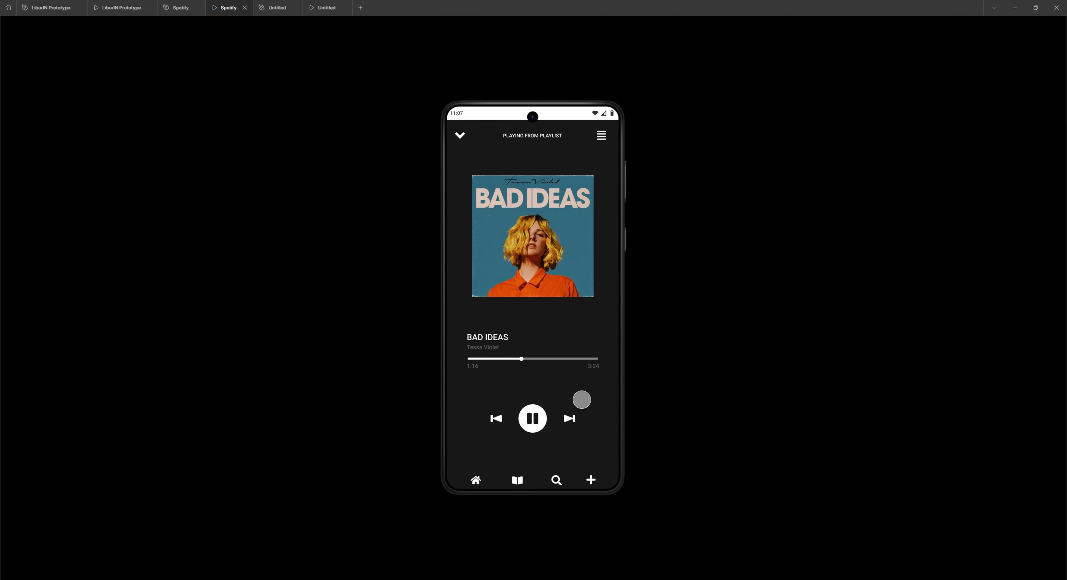
left_click(569, 417)
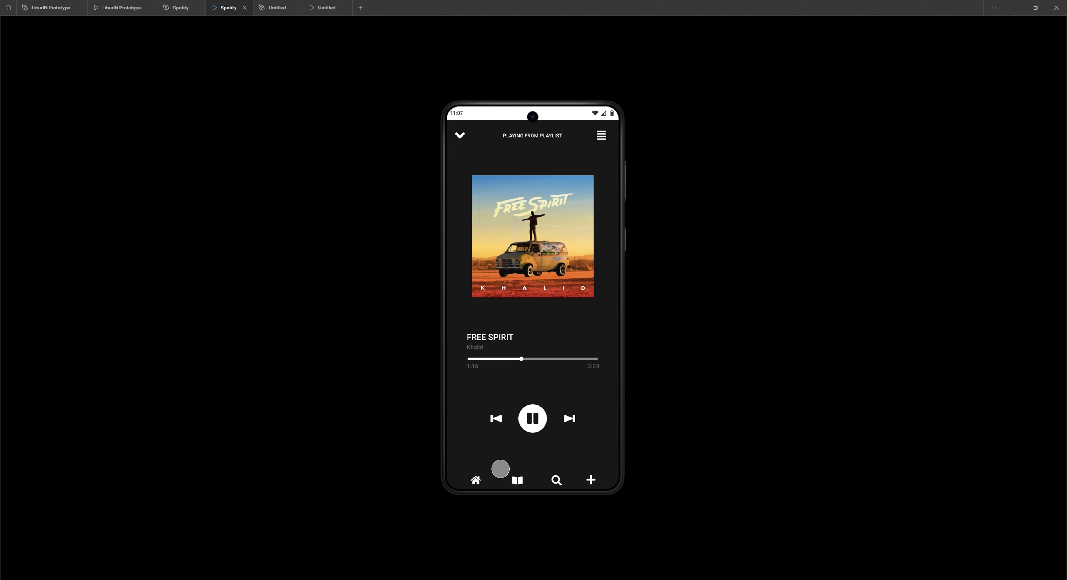
left_click(476, 479)
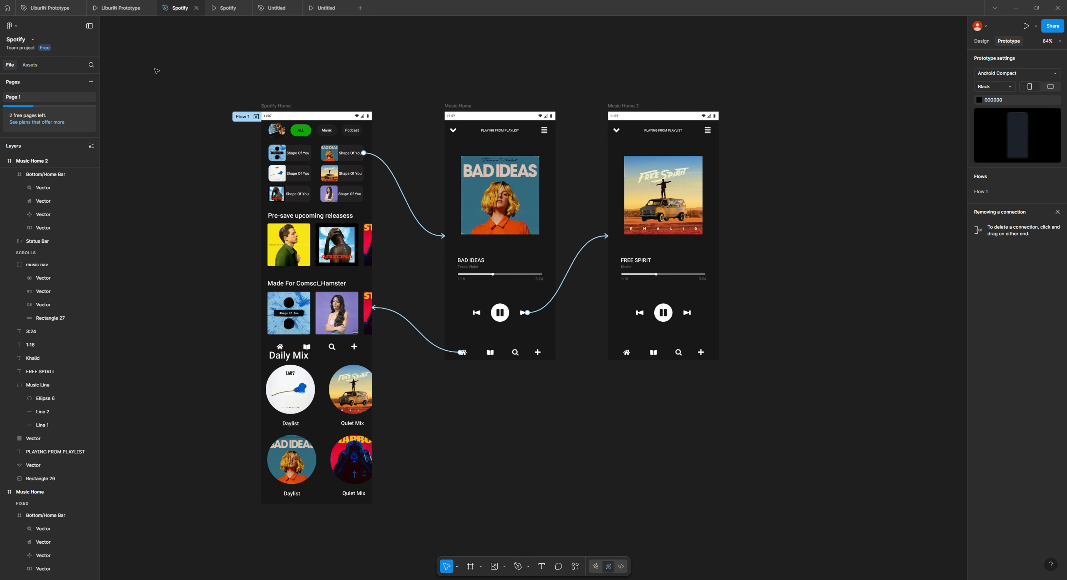
Step: Switch to the LiburIN Prototype file and examine how its screens are connected across the two flows
left_click(50, 8)
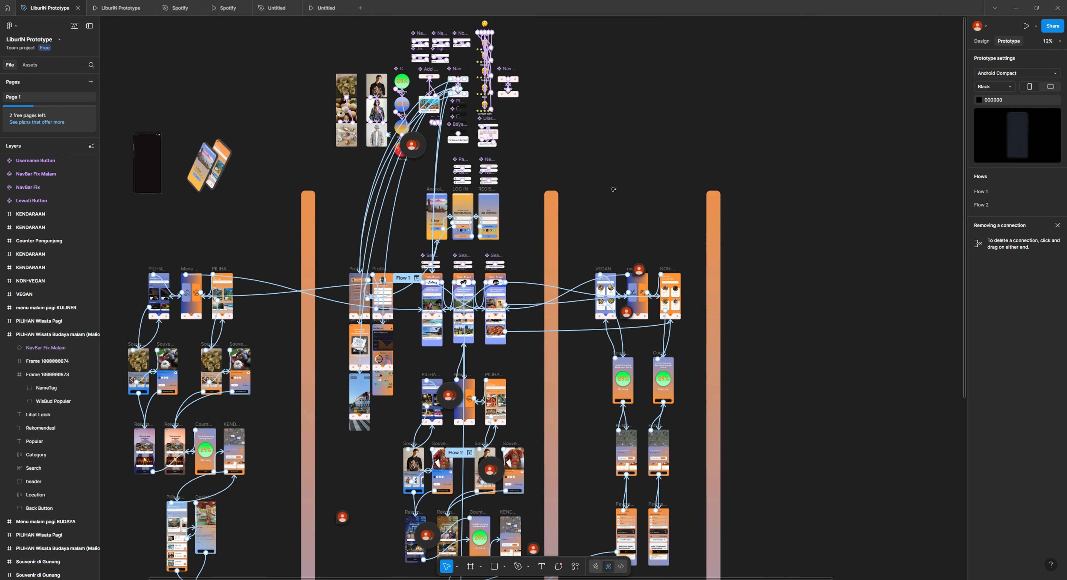
scroll(613, 189, "down", 3)
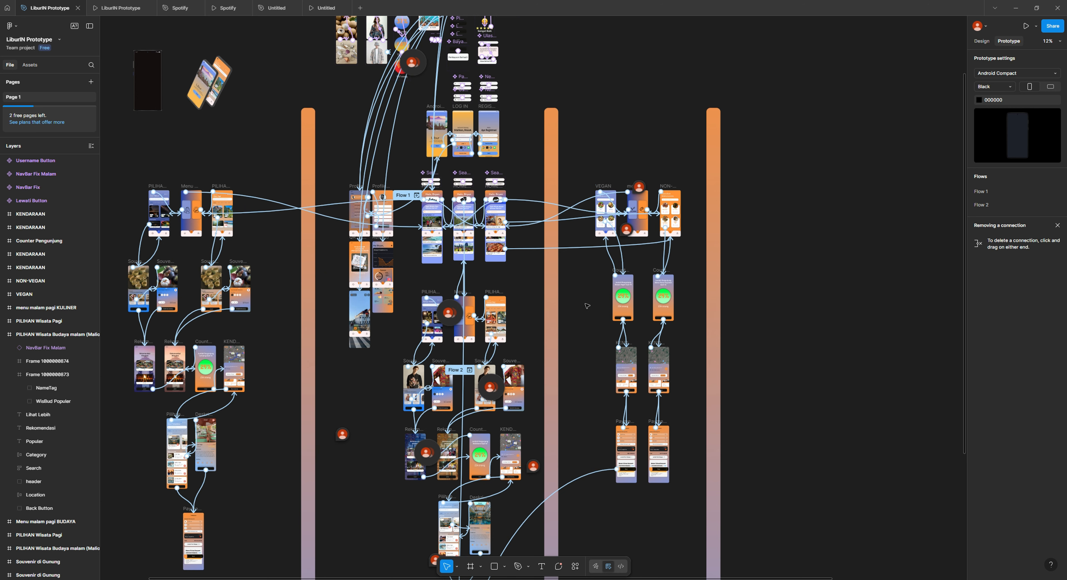
scroll(587, 305, "down", 5)
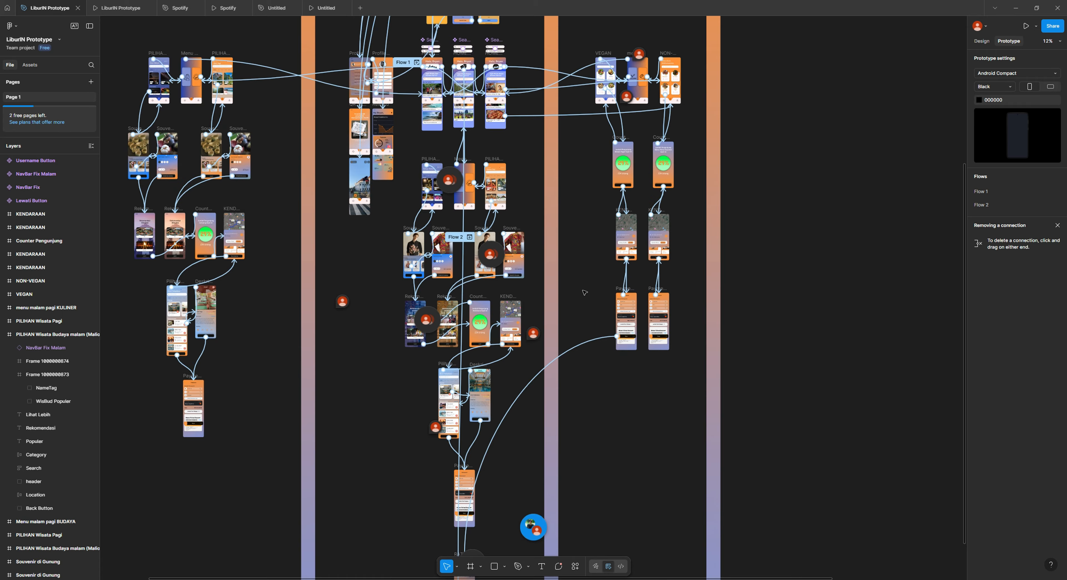
scroll(585, 293, "up", 4)
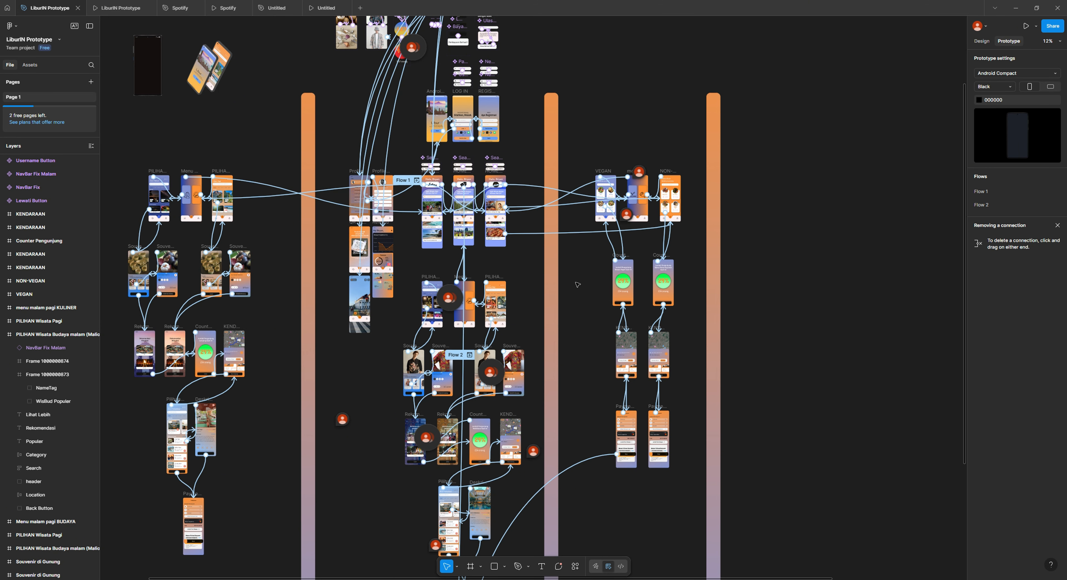
scroll(578, 284, "up", 1)
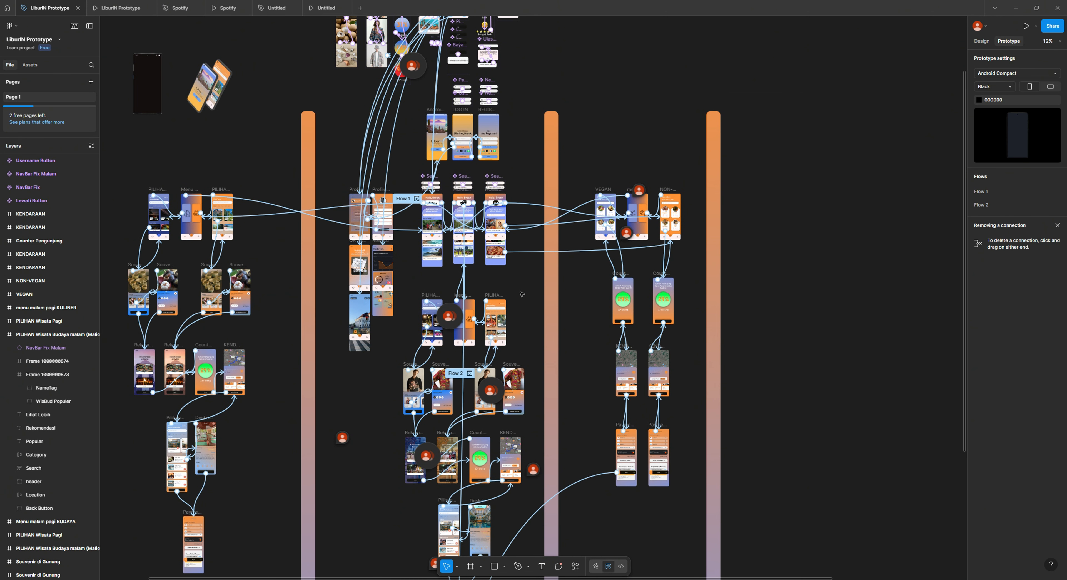
Step: Return to the Spotify prototype presentation and test the home screen's vertical scrolling and the first Daily Mix row's horizontal scrolling
left_click(228, 8)
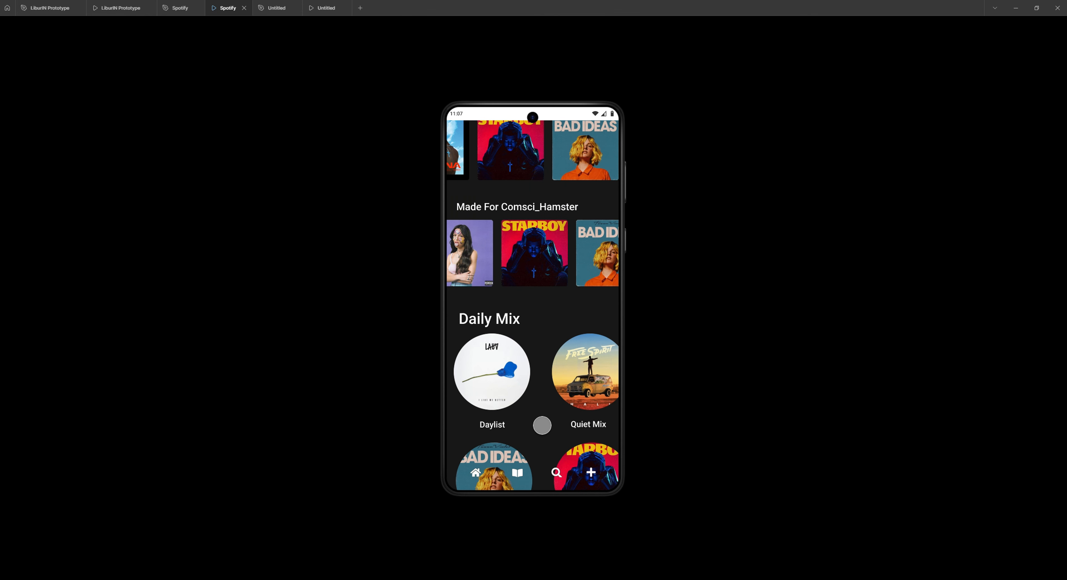
scroll(543, 420, "down", 2)
left_click_drag(570, 327, 443, 318)
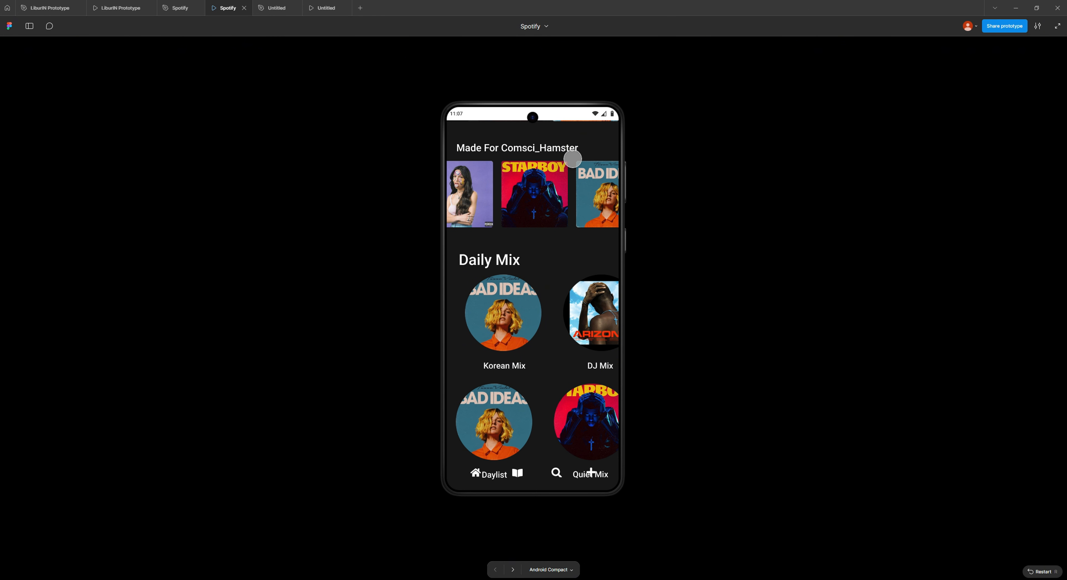
Step: Retest the player flow from the BAD IDEAS card at the top of the home screen, skipping to the next track and returning home
scroll(567, 214, "up", 10)
left_click(582, 170)
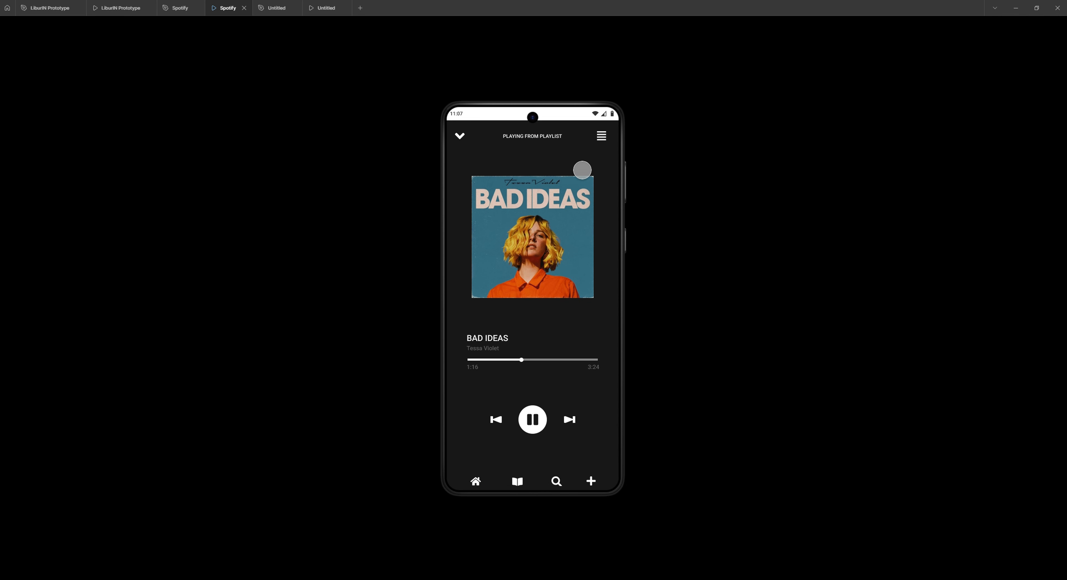
left_click(566, 419)
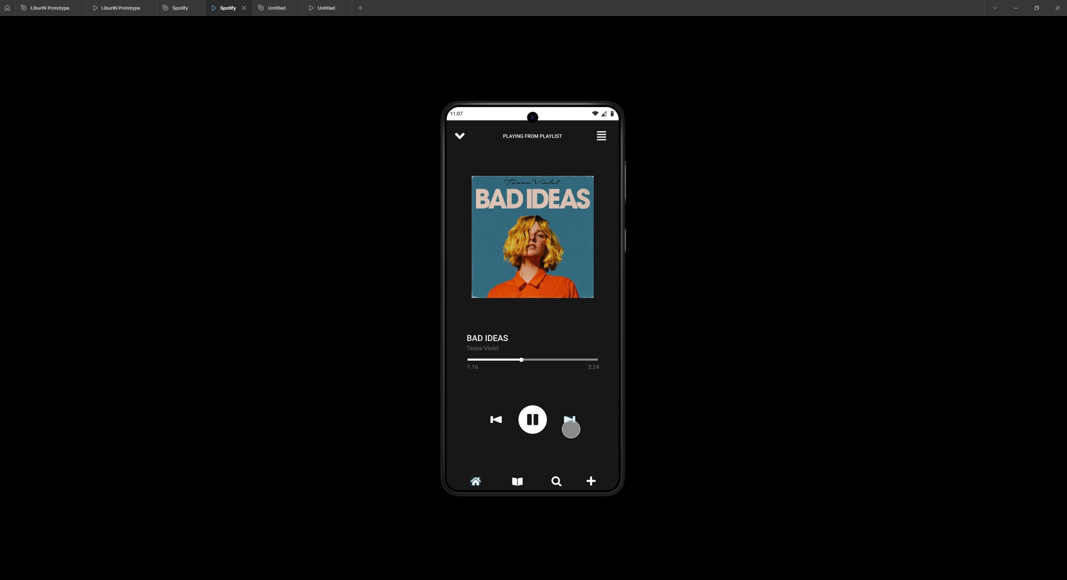
left_click(570, 420)
left_click(569, 418)
left_click(475, 477)
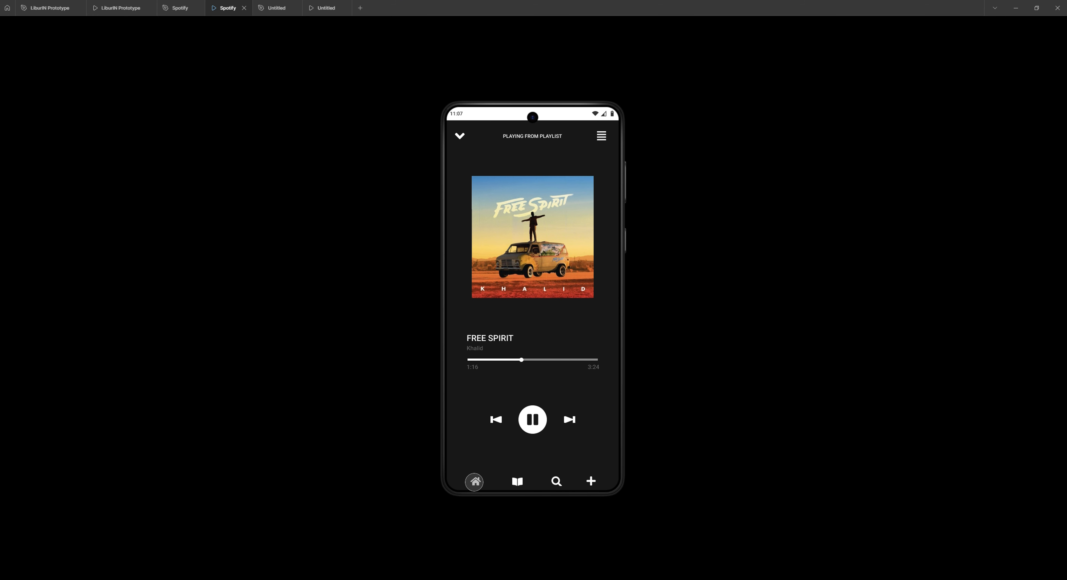